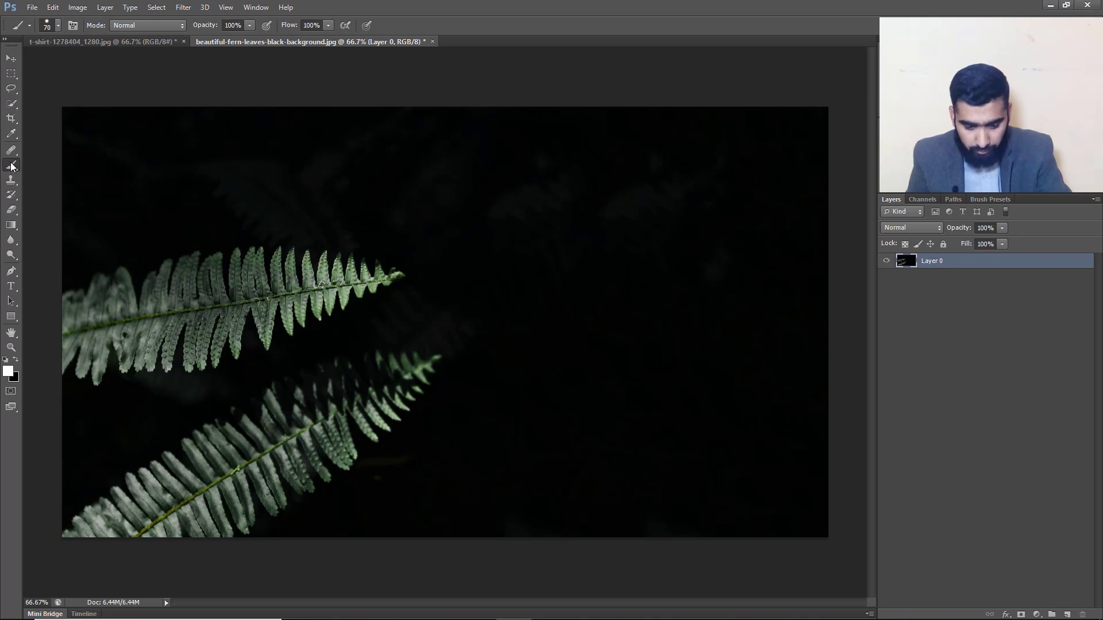
- Activate the Brush tool and look over its brush tip settings and the list of brush presets
click(11, 59)
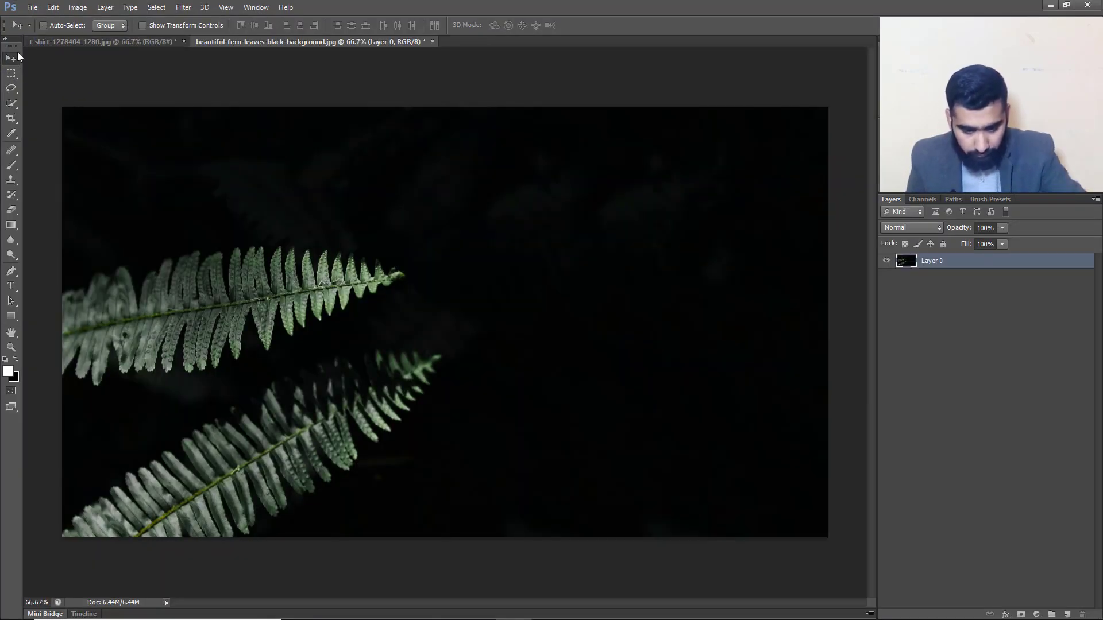
key(b)
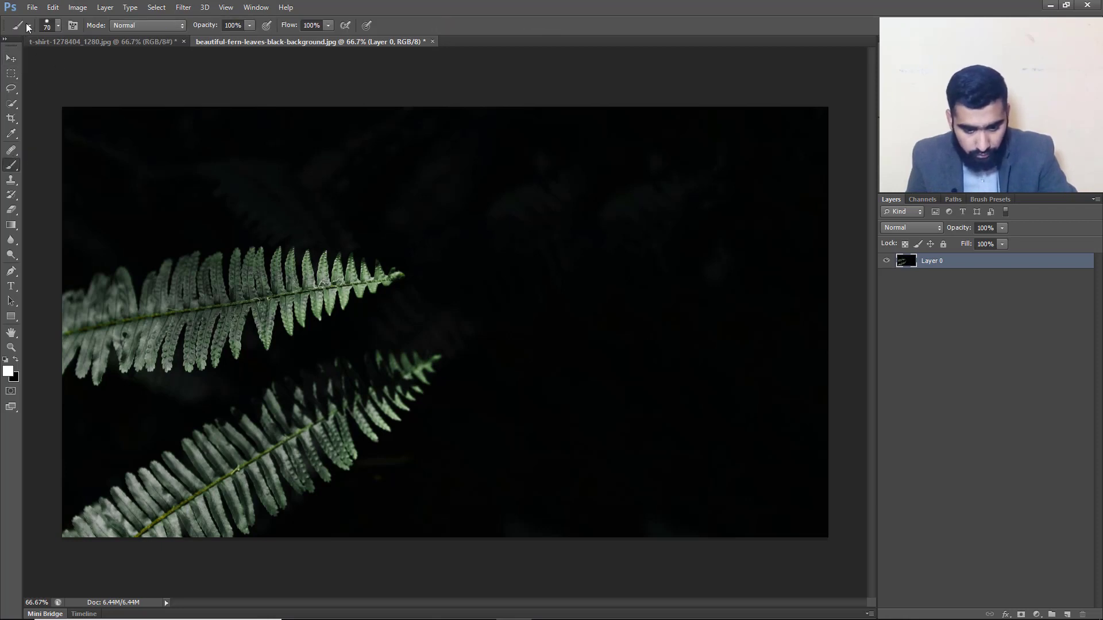
click(69, 29)
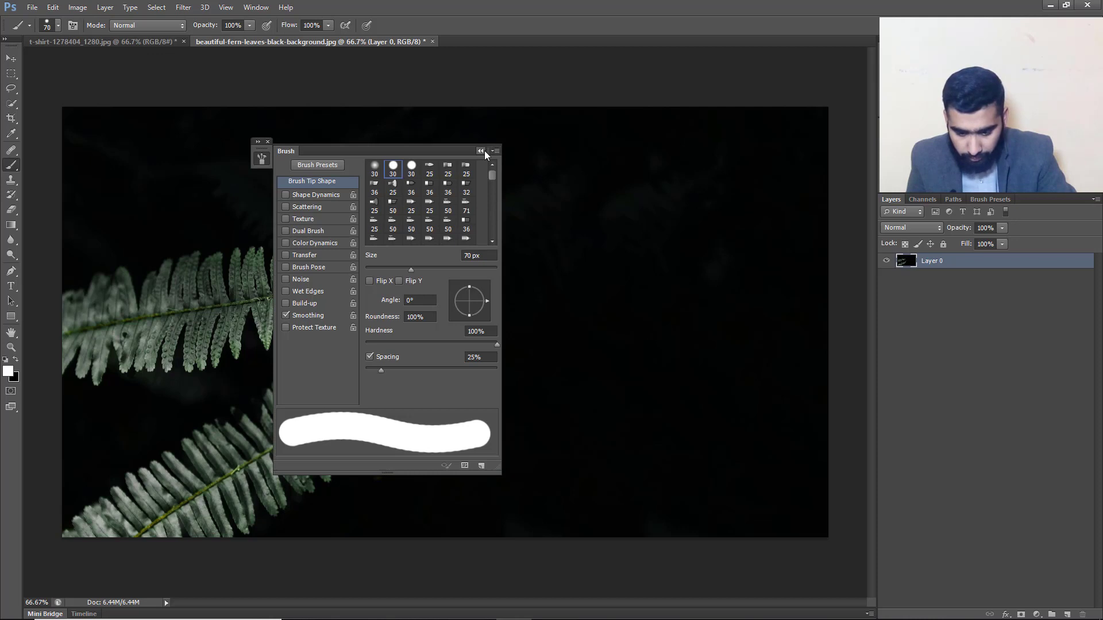
click(483, 151)
click(269, 142)
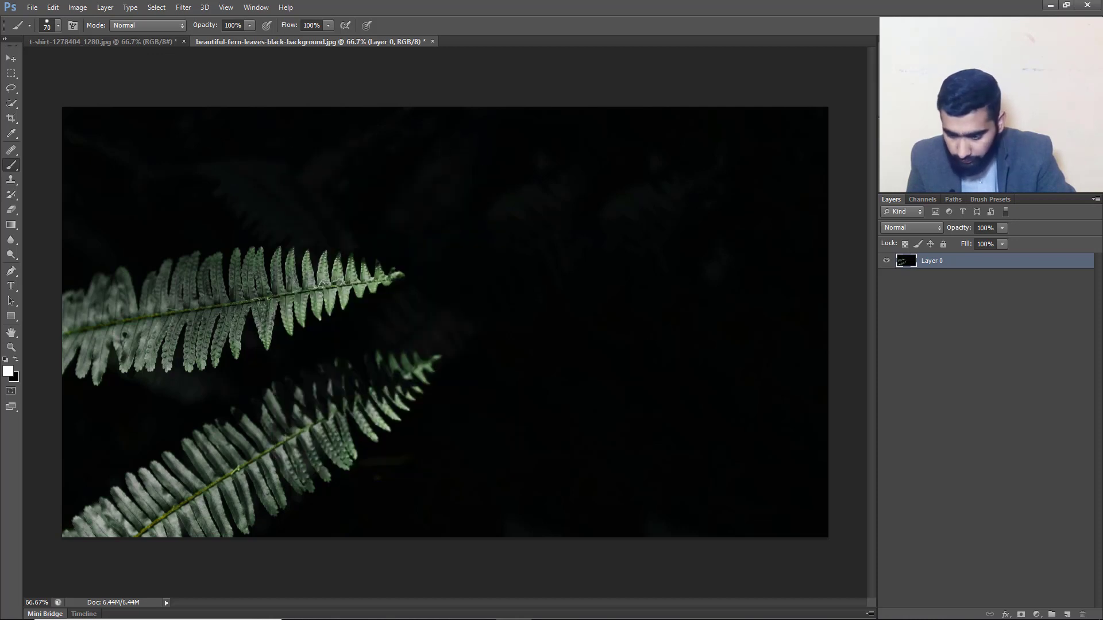
click(997, 199)
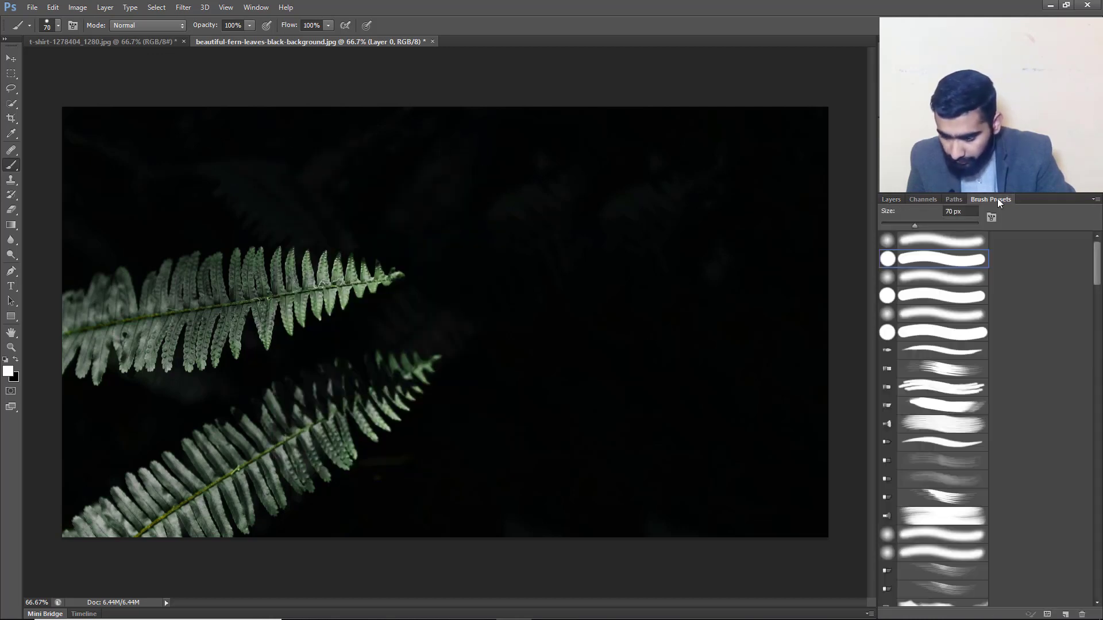
click(893, 199)
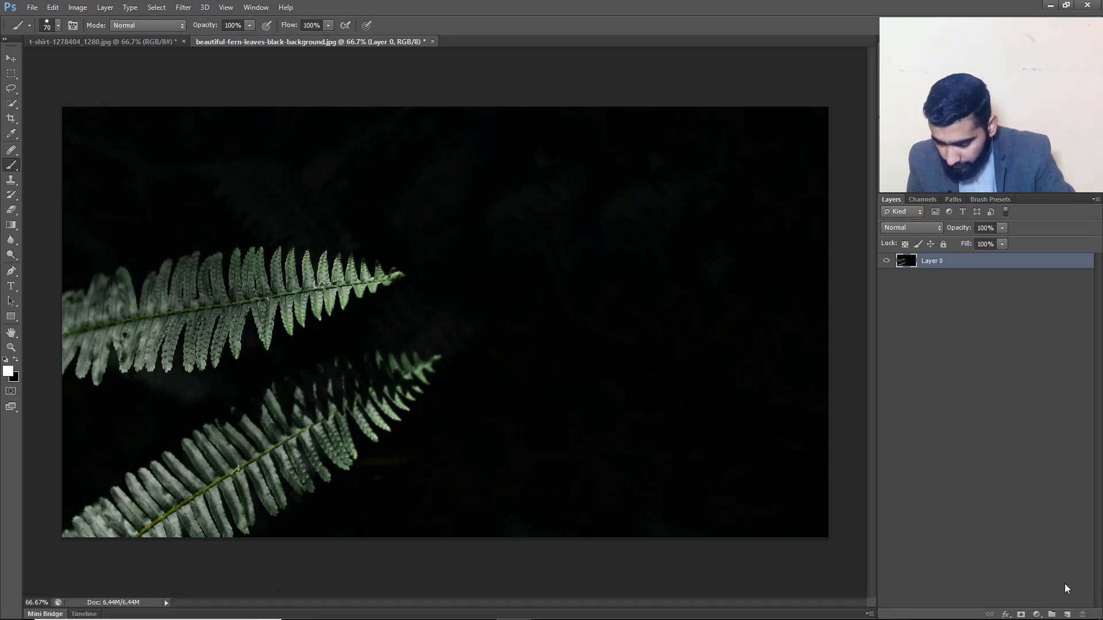
- Add a new layer above the fern photo and choose the textured full-moon brush preset
click(1066, 615)
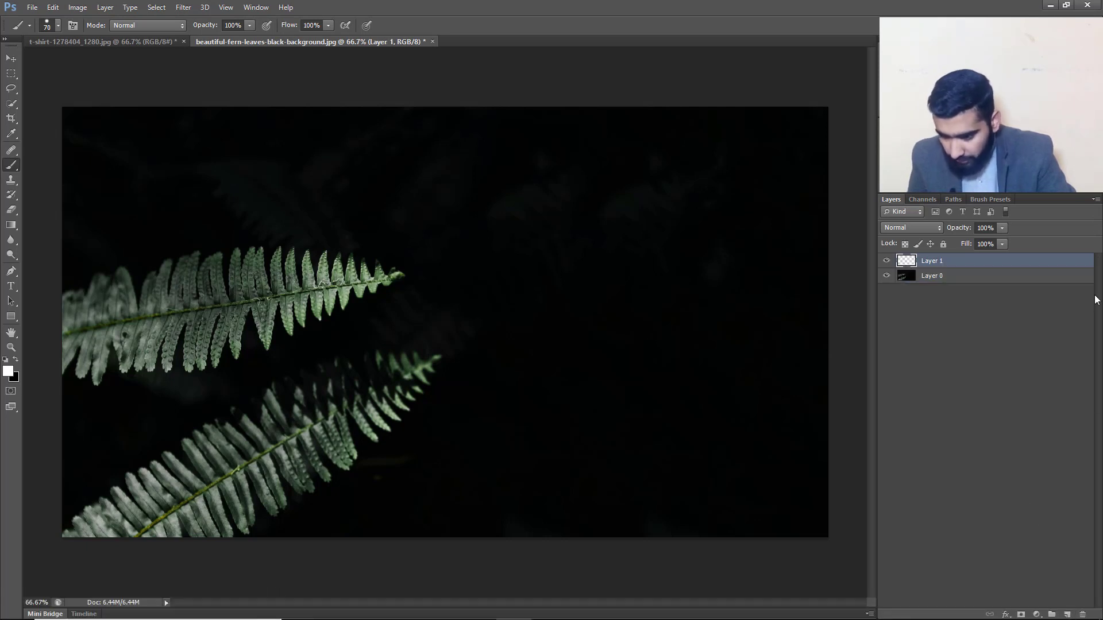
click(984, 198)
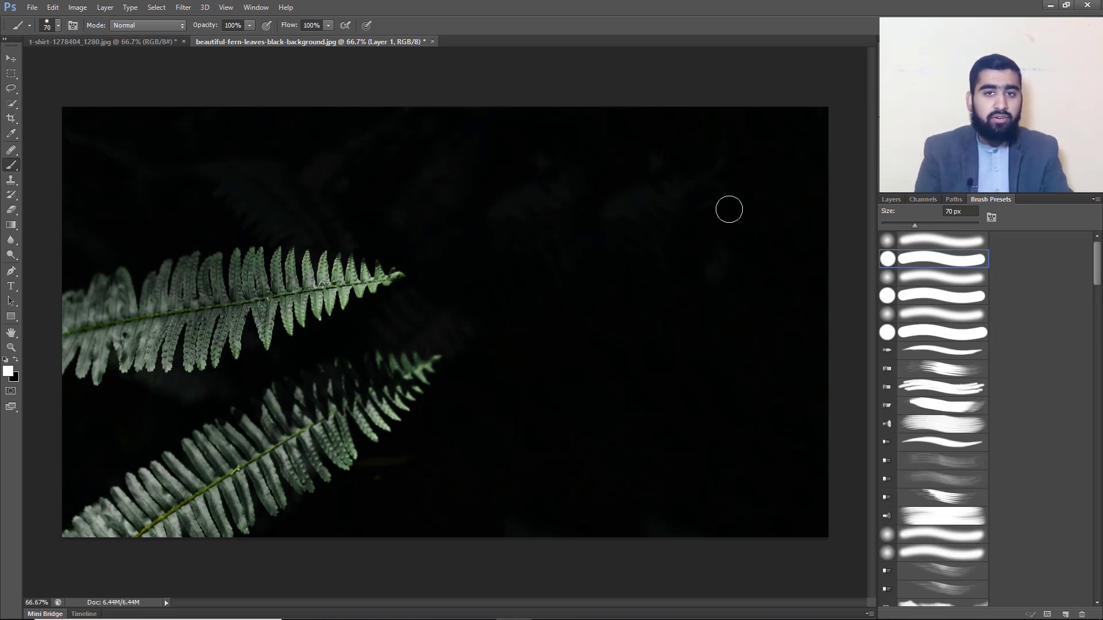
scroll(1001, 312, down, 5)
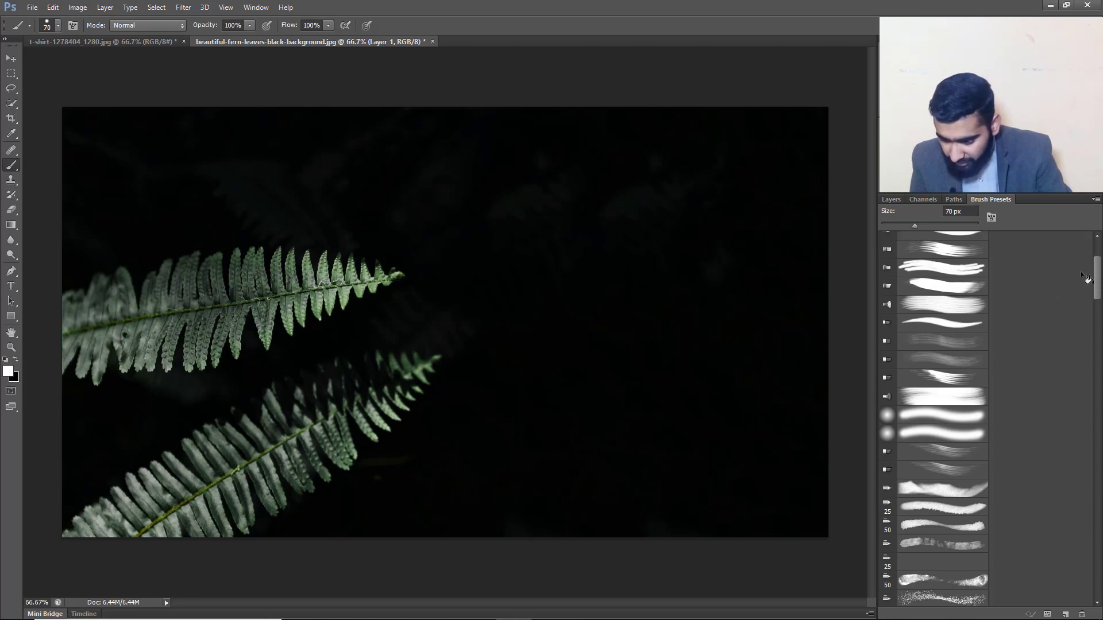
drag(1096, 279, 1096, 569)
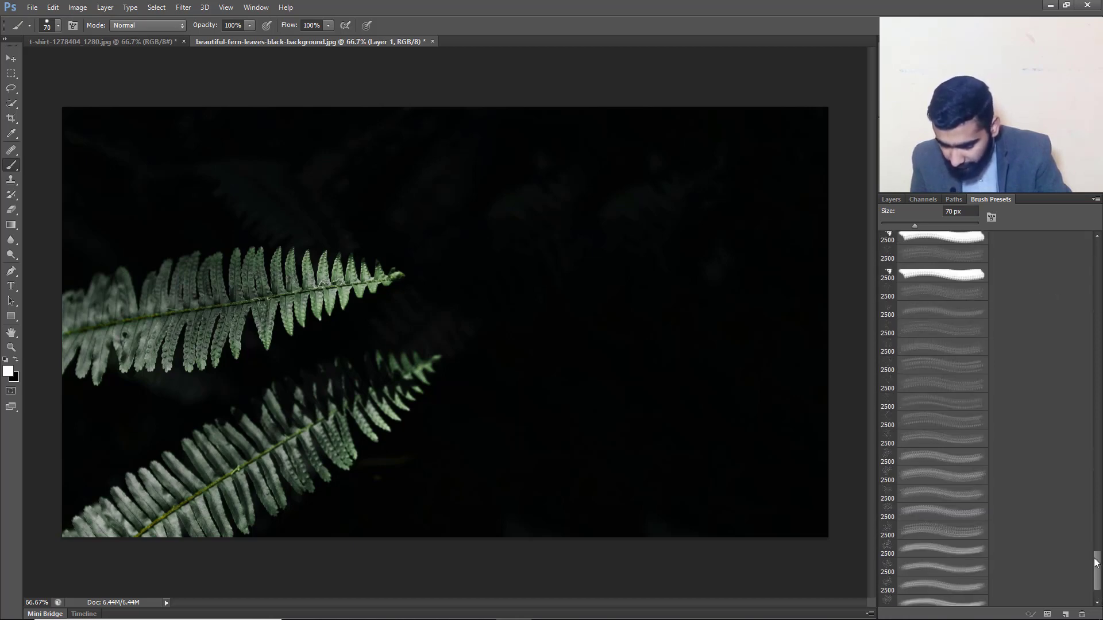
scroll(1080, 580, up, 6)
scroll(1074, 504, up, 6)
scroll(1073, 467, up, 4)
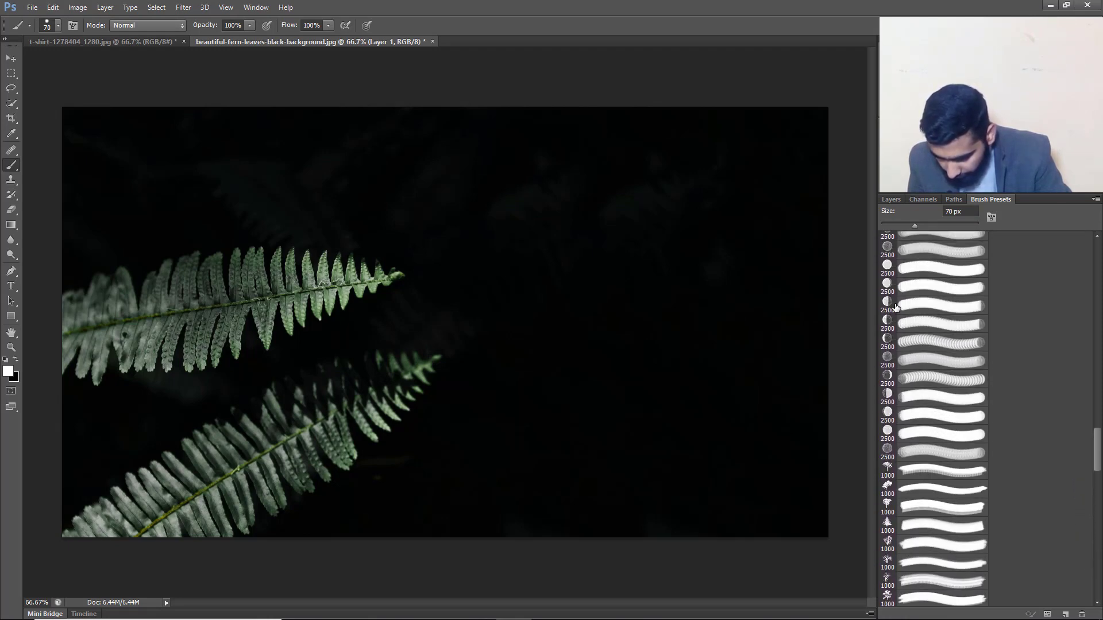
click(888, 244)
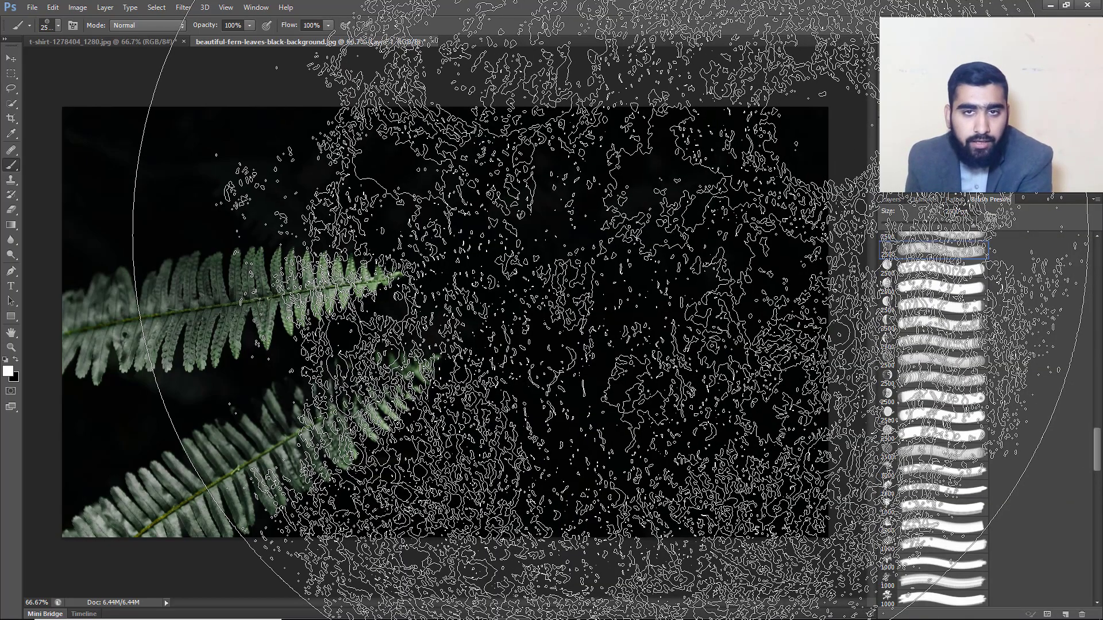
- Reduce the moon brush size to 400 px
key(bracketleft)
key(bracketleft)
key(bracketleft)
key(bracketleft)
key(bracketleft)
key(bracketleft)
key(bracketleft)
key(bracketleft)
key(bracketleft)
key(bracketleft)
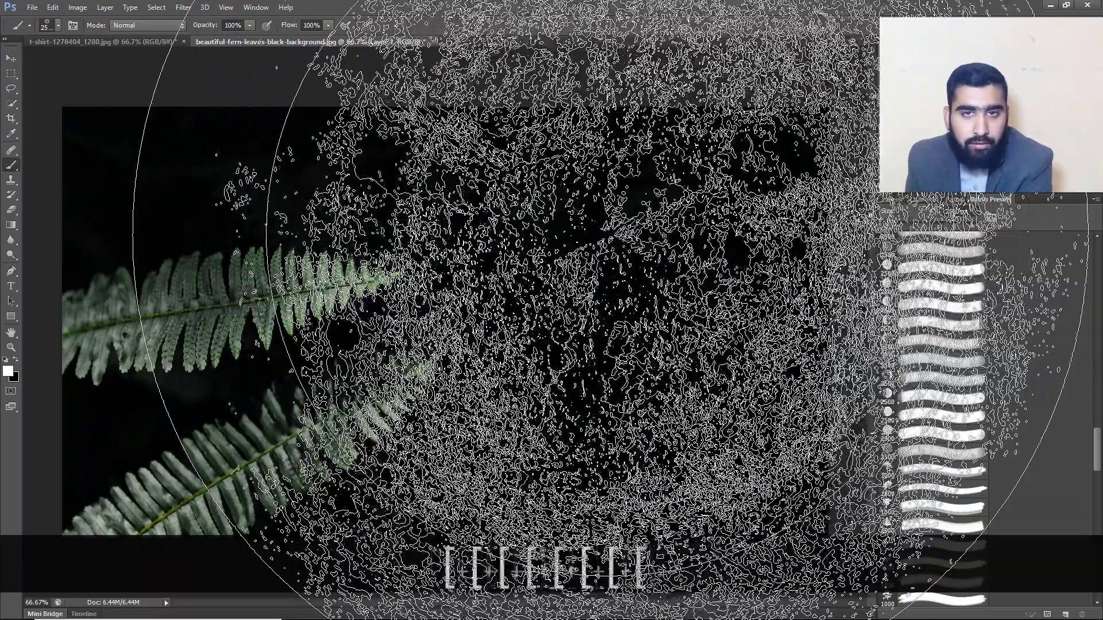
key(bracketleft)
key(bracketleft)
key(bracketleft)
key(bracketleft)
key(bracketleft)
key(bracketleft)
key(bracketleft)
key(bracketleft)
key(bracketleft)
key(bracketleft)
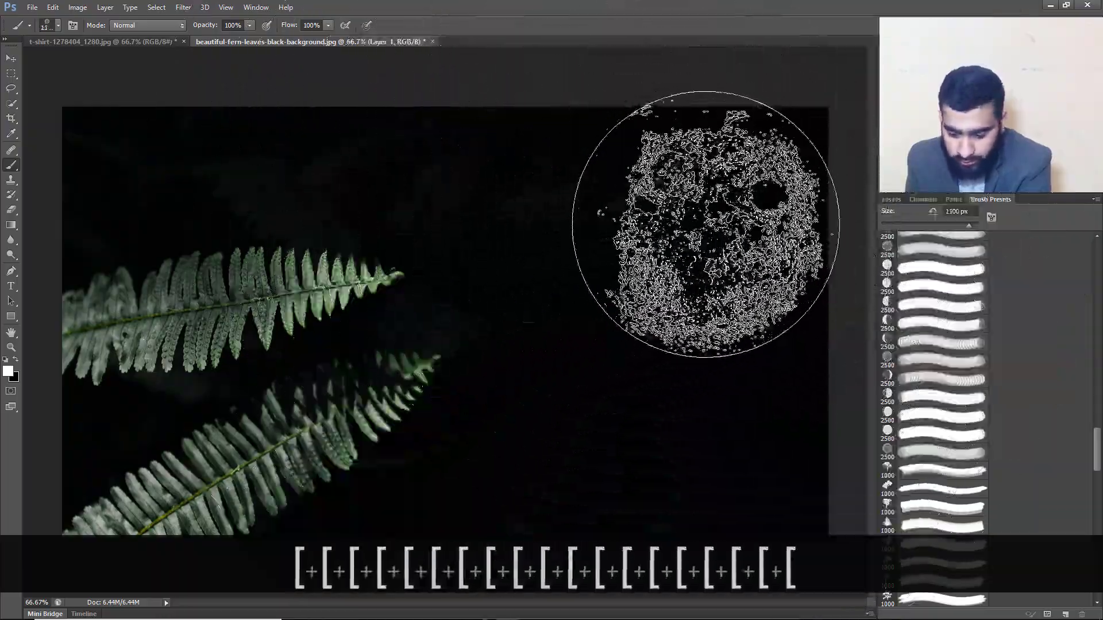
key(bracketleft)
key(bracketright)
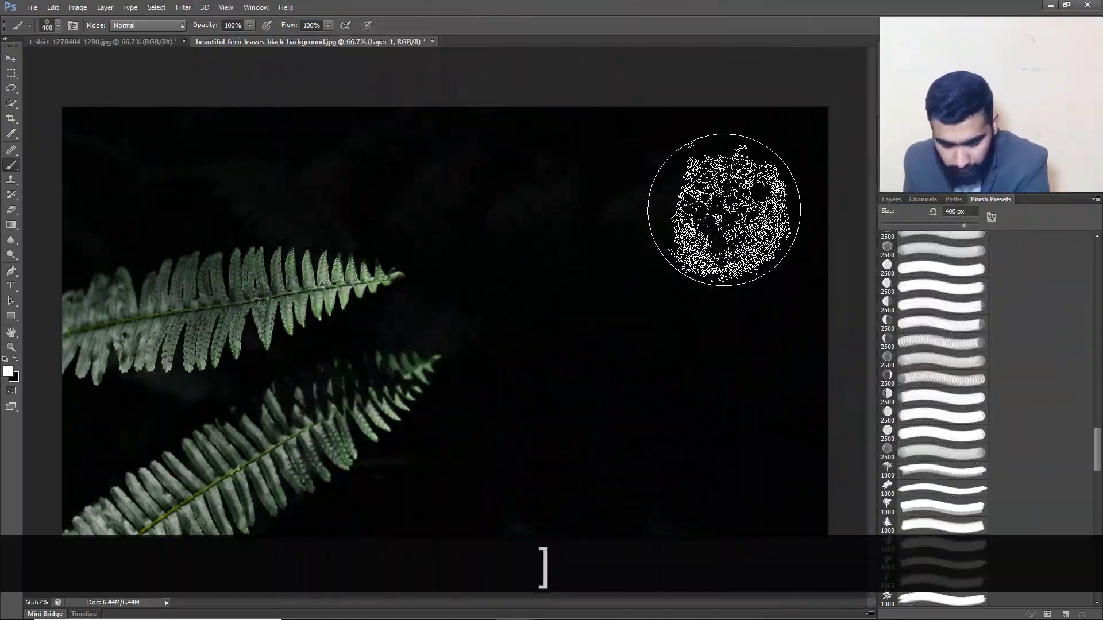
- Confirm white (ffffff) as the foreground color and stamp one moon in the upper-right corner of the image
click(12, 373)
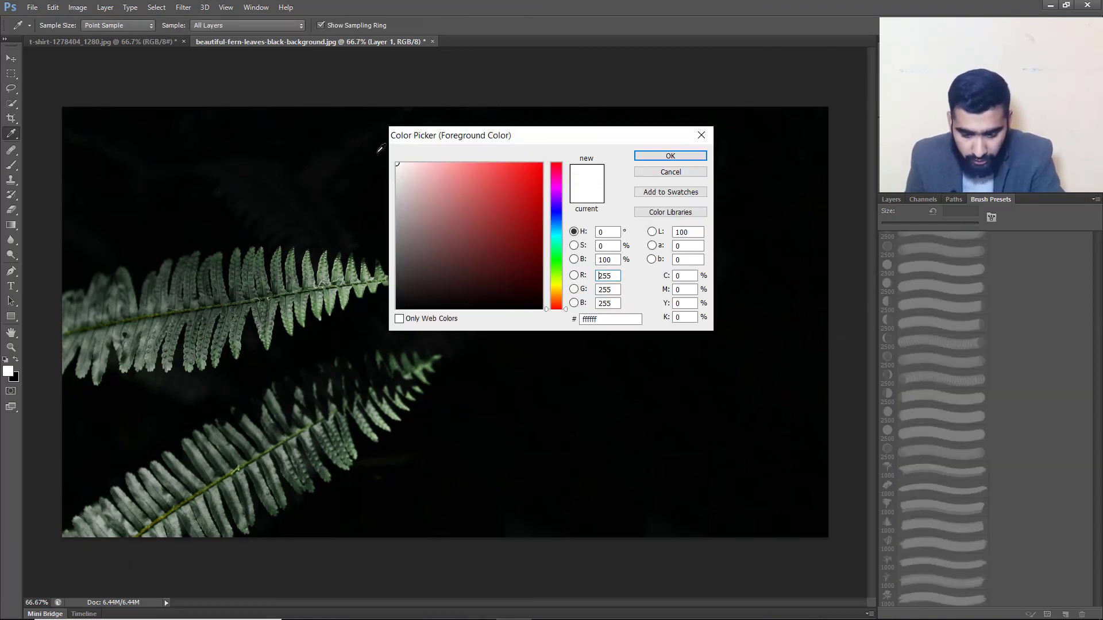
click(657, 159)
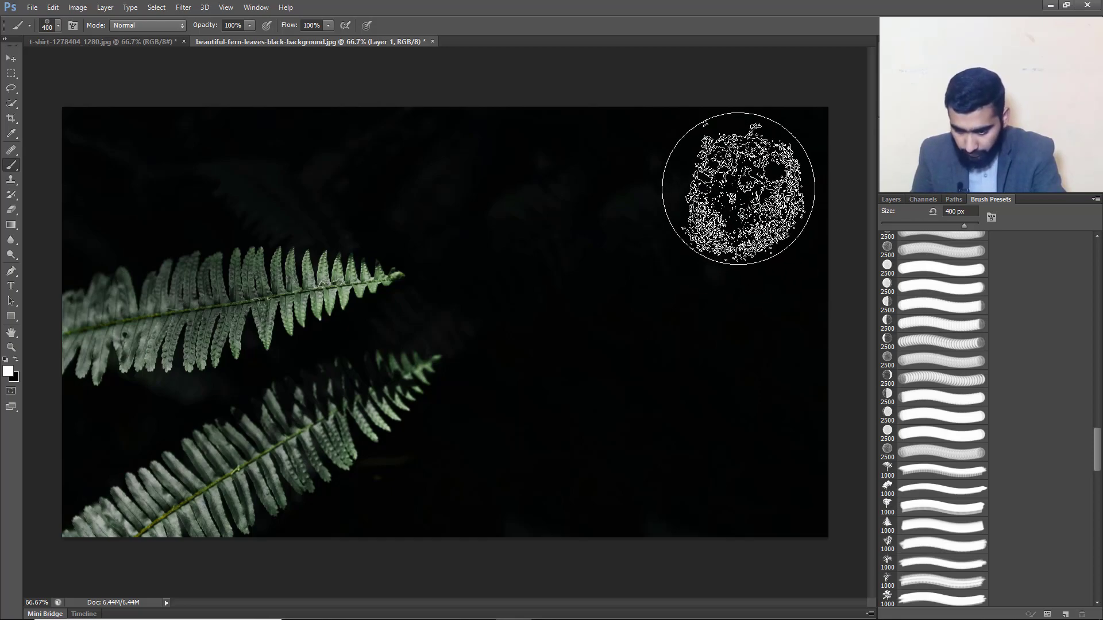
click(738, 188)
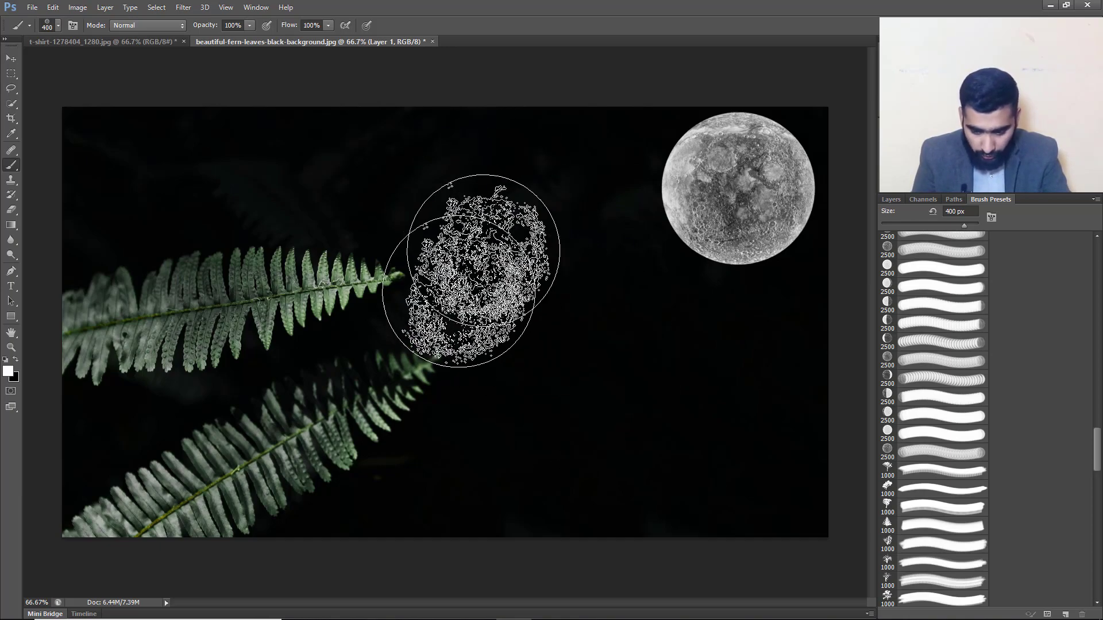
- Choose the flying bird flock brush preset, found below the moon brushes
scroll(996, 486, down, 5)
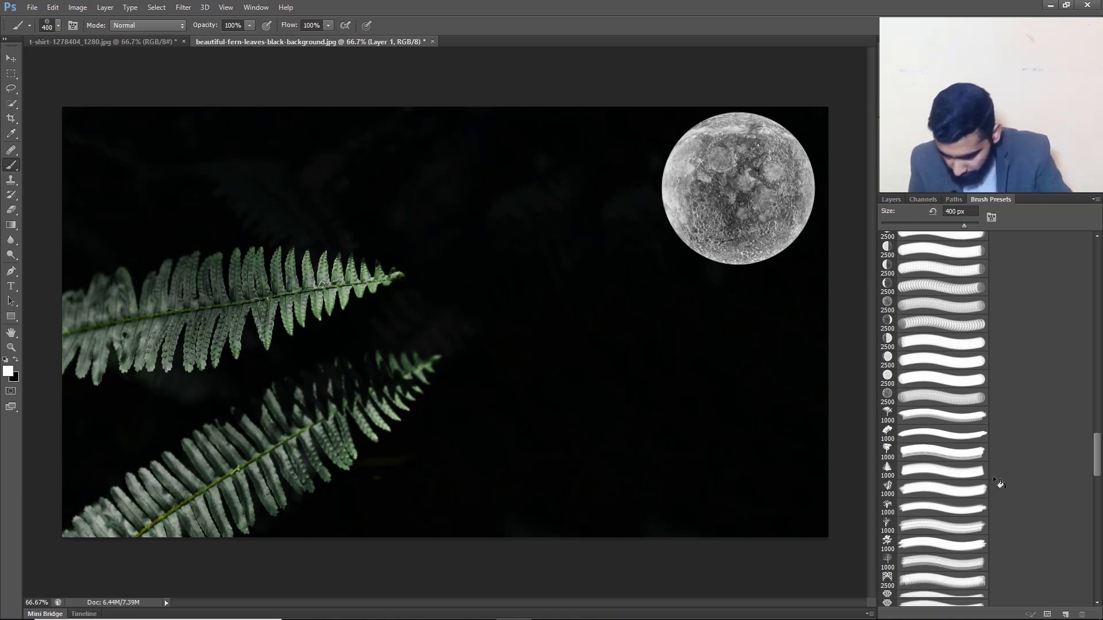
scroll(990, 448, down, 8)
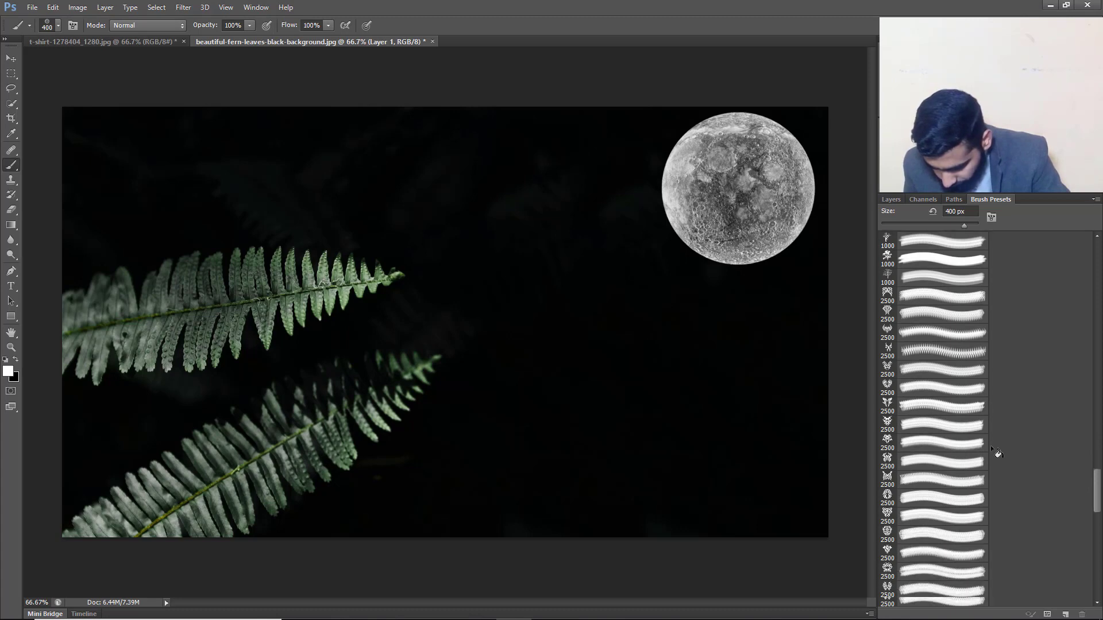
scroll(992, 447, down, 6)
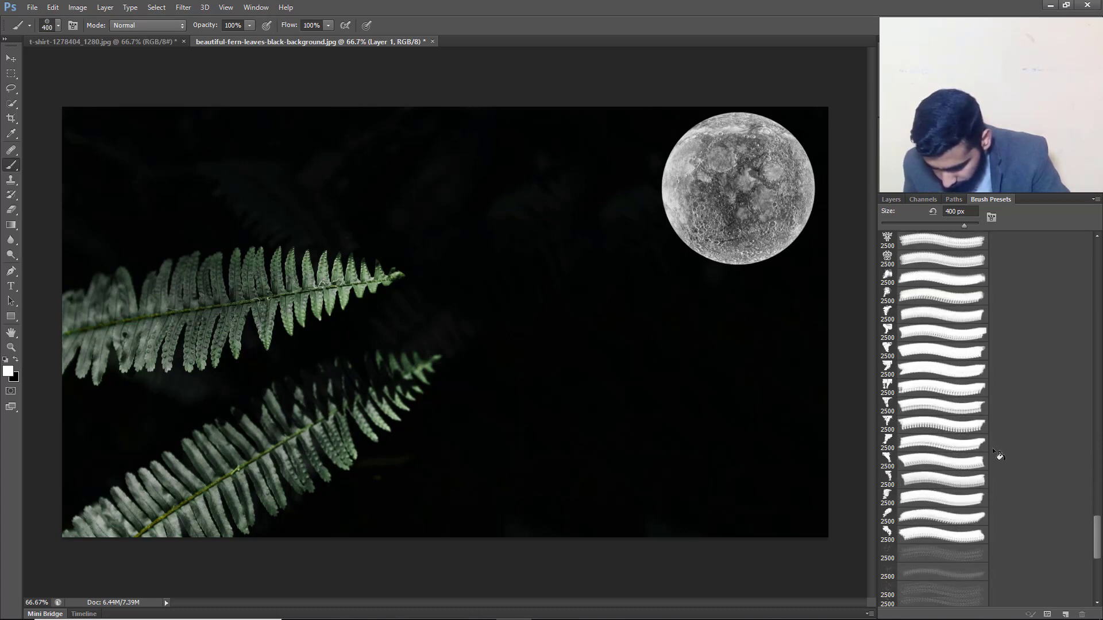
click(891, 489)
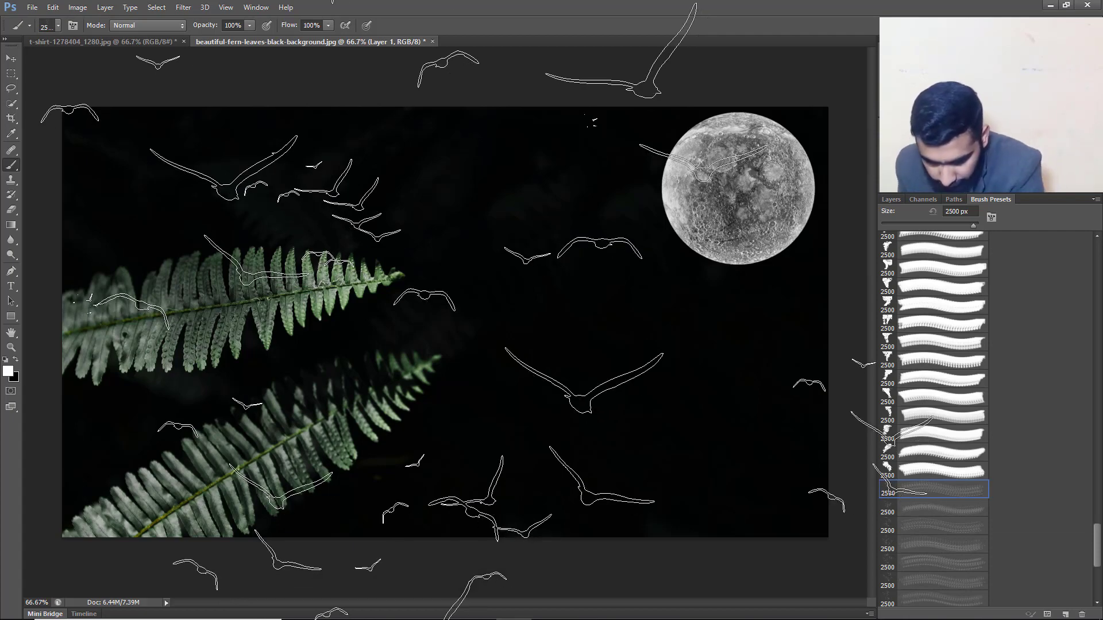
- Reduce the bird flock brush size to 700 px
key(bracketleft)
key(bracketleft)
key(bracketleft)
key(bracketleft)
key(bracketleft)
key(bracketleft)
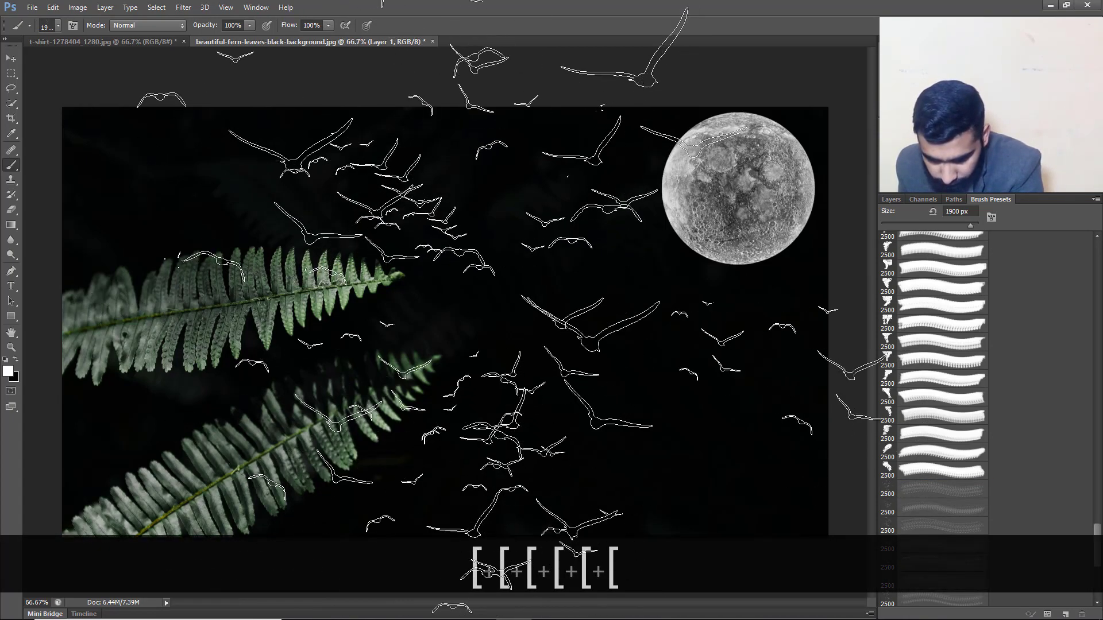
key(bracketleft)
key(bracketleft)
key(bracketleft)
key(bracketleft)
key(bracketleft)
key(bracketleft)
key(bracketleft)
key(bracketleft)
key(bracketleft)
key(bracketleft)
key(bracketleft)
key(bracketleft)
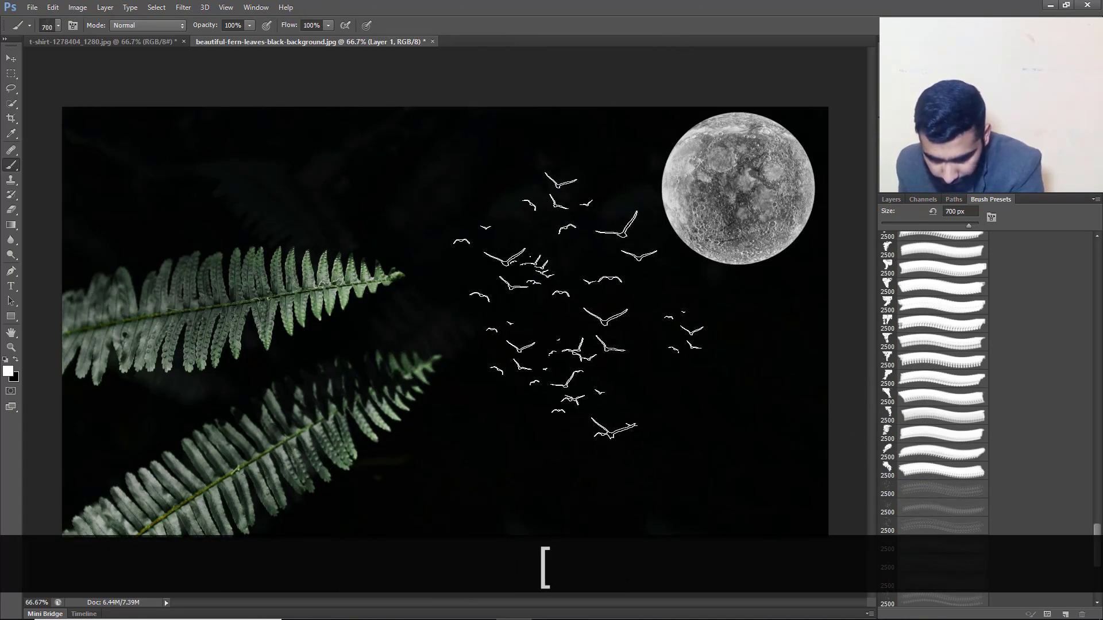
- Stamp the birds beside the moon as a trial, undo that stamp, and add a new layer above the moon's layer
click(578, 305)
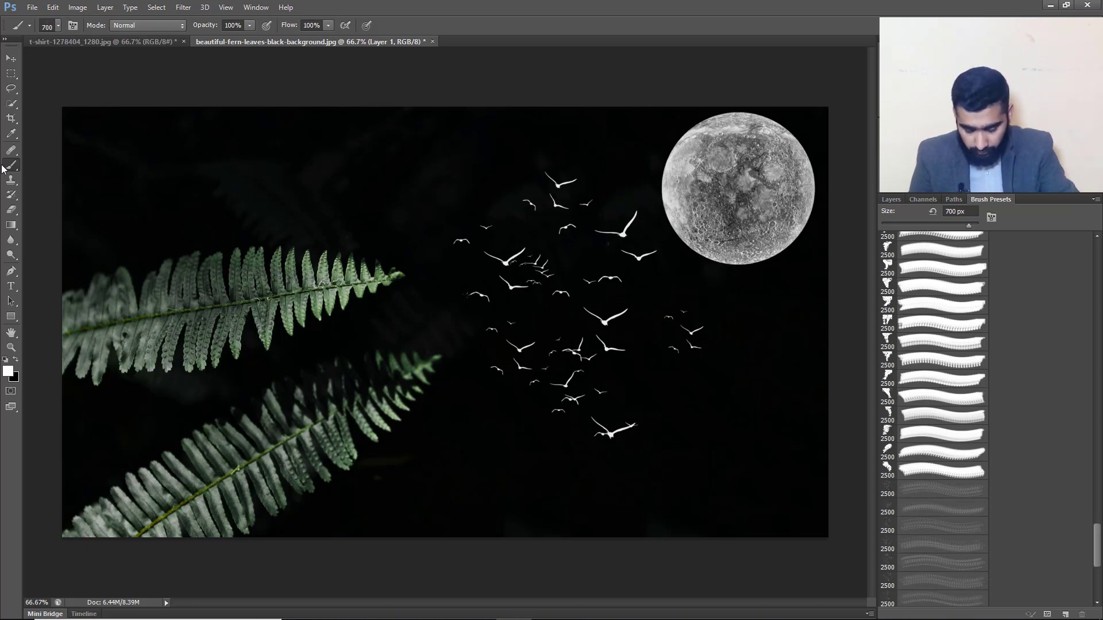
key(ctrl+z)
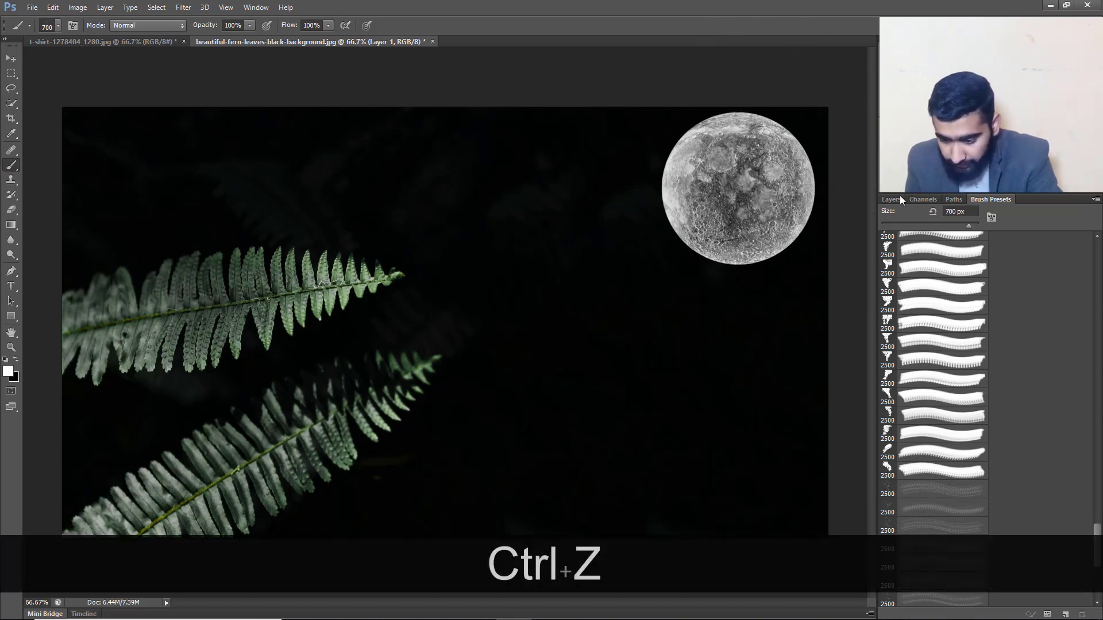
click(900, 198)
click(1066, 614)
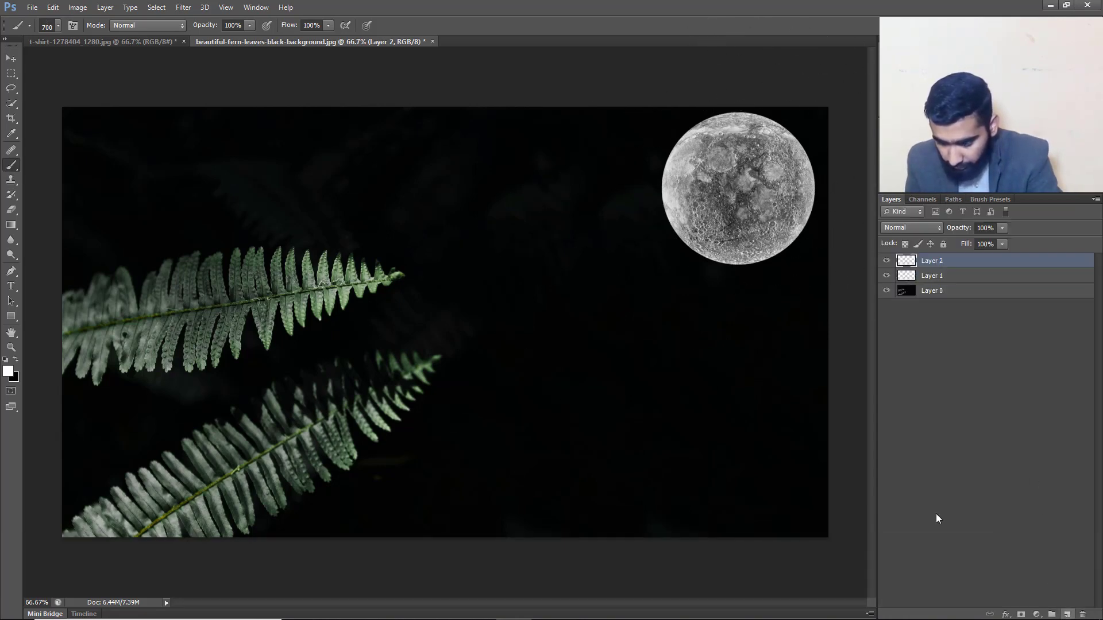
- Reduce the brush size to 400 px and stamp the white bird flock above the upper fern leaf
key(bracketleft)
key(bracketleft)
key(bracketleft)
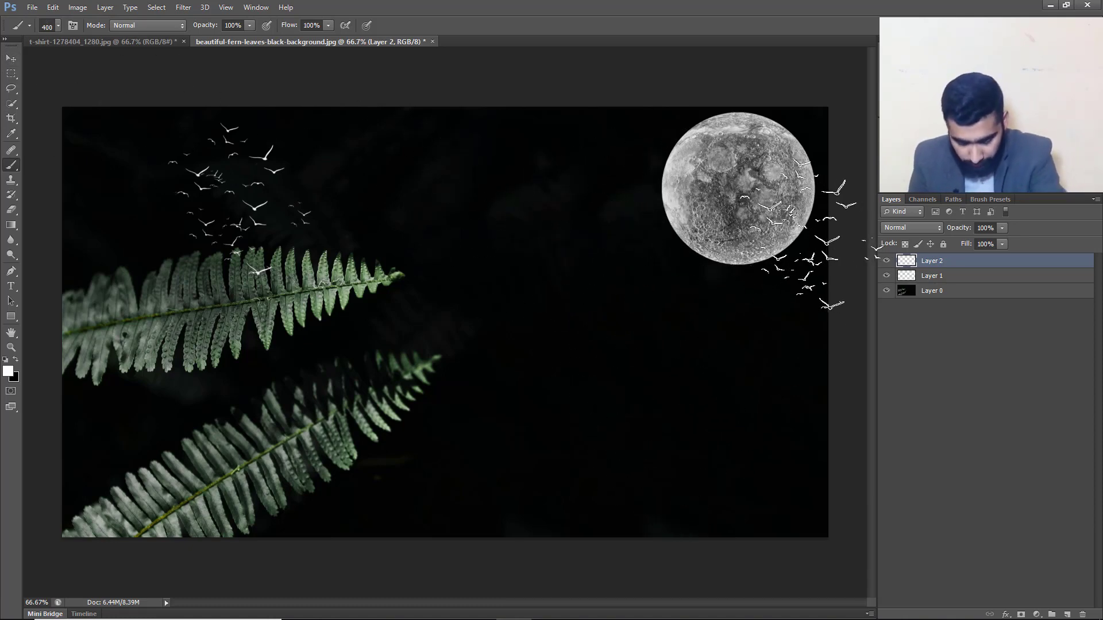
- Select the moon's layer, Layer 1, and move the moon to the upper middle of the image with the Move tool
key(v)
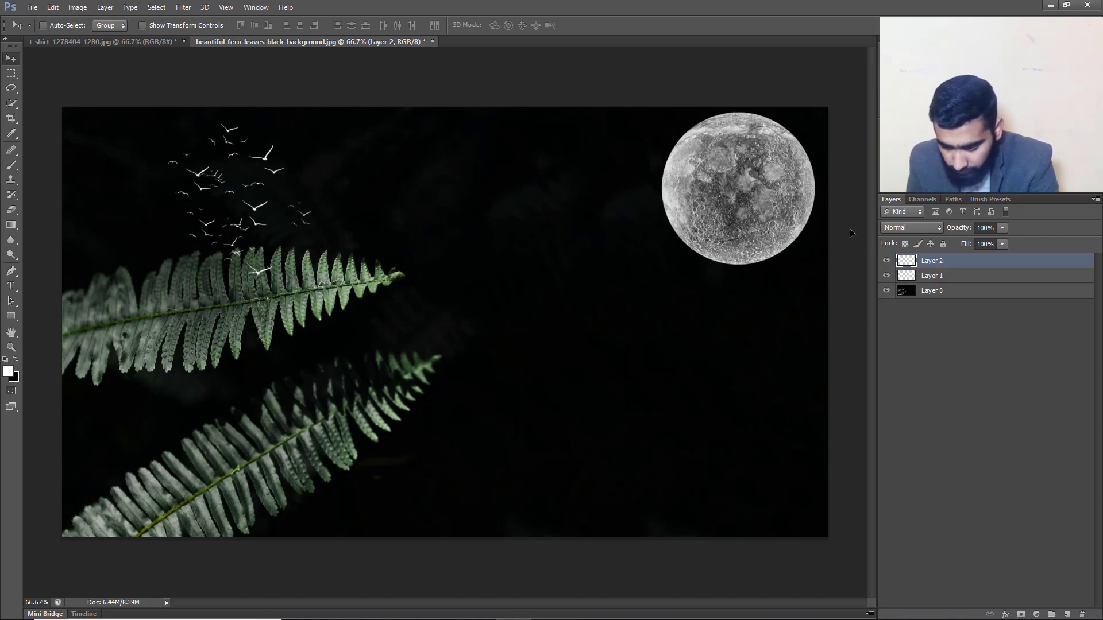
click(915, 278)
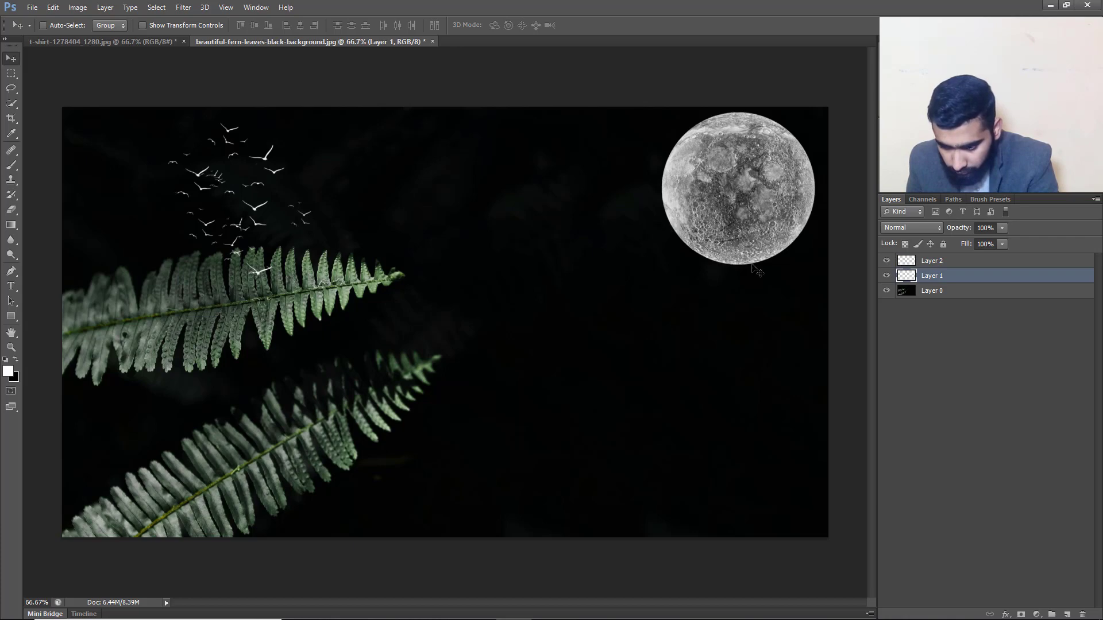
click(886, 275)
click(886, 276)
drag(778, 190, 589, 221)
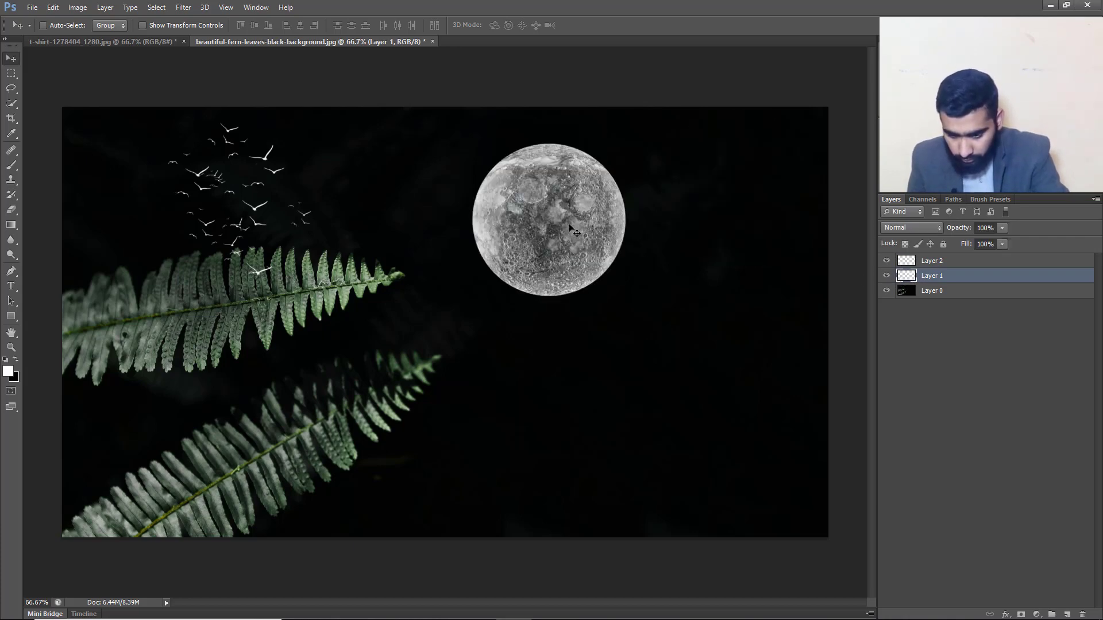
drag(468, 177, 502, 202)
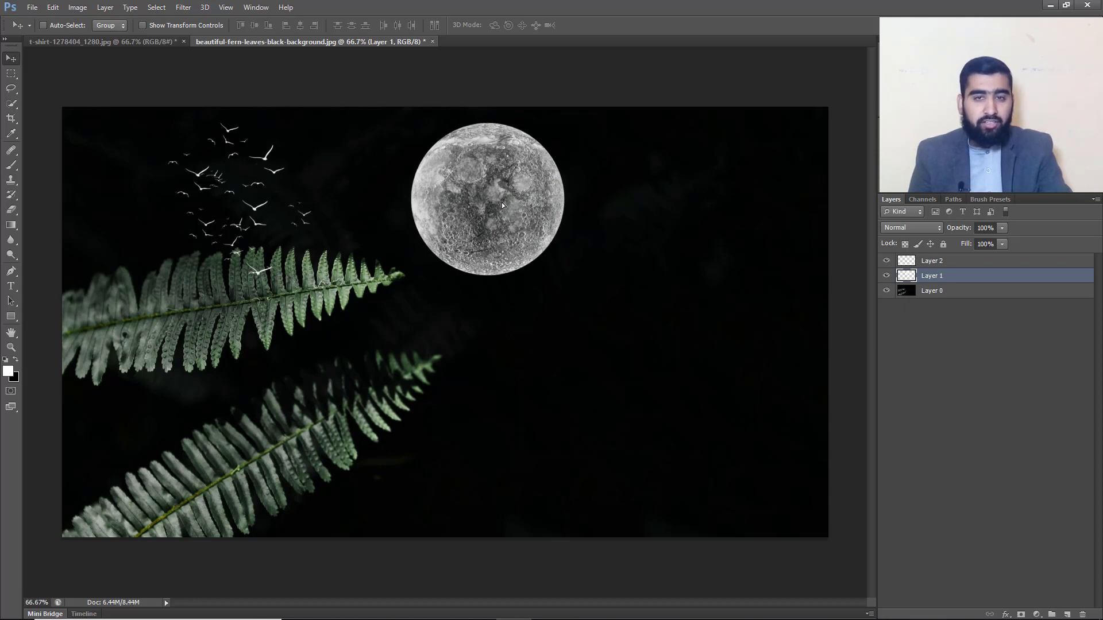
- Switch to the Brush tool and choose a 2500 px smoke cloud brush from the brush presets
click(977, 202)
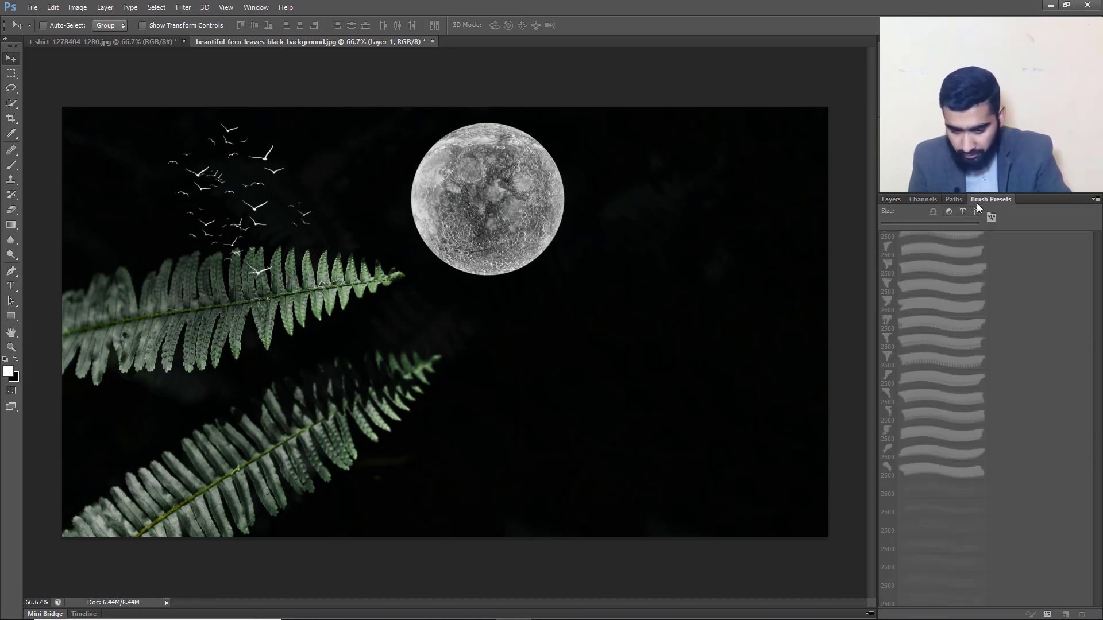
key(b)
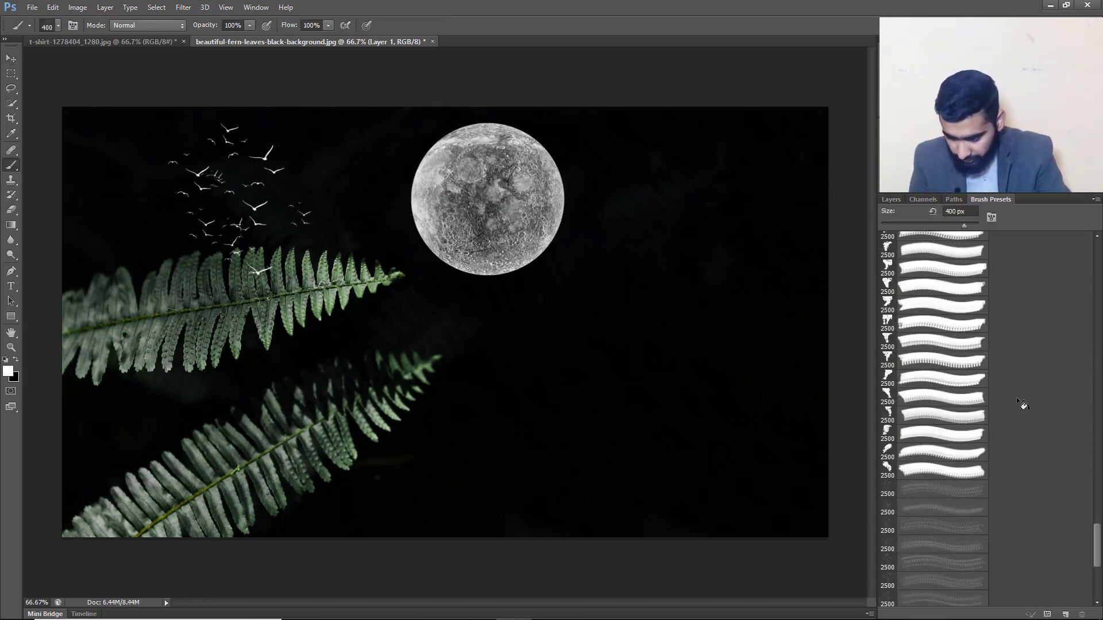
scroll(975, 416, down, 3)
scroll(976, 416, up, 1)
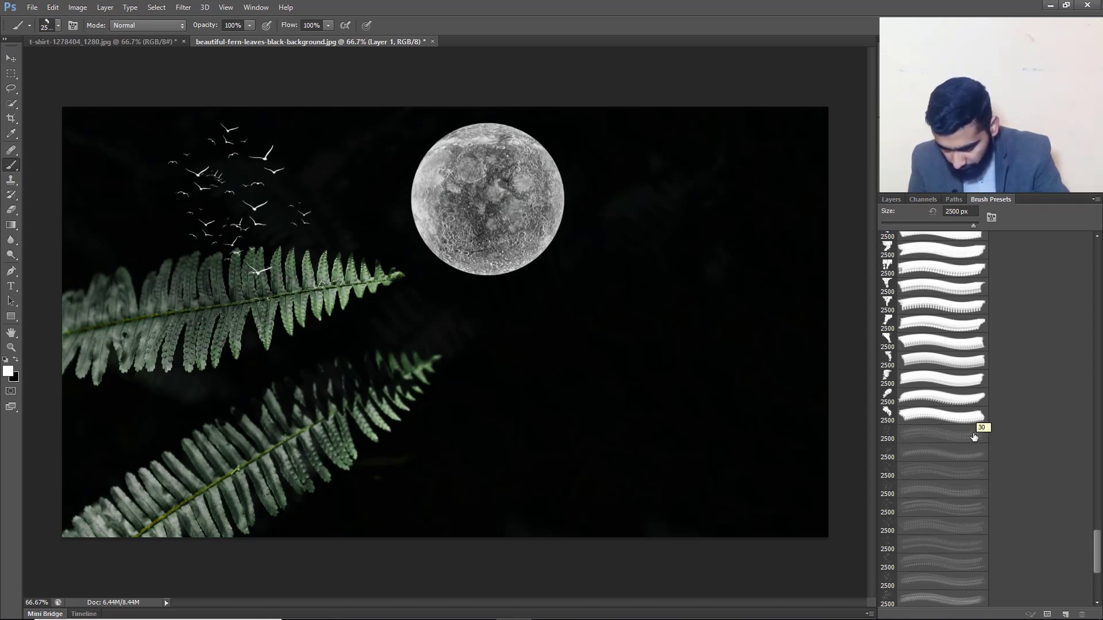
scroll(888, 350, up, 1)
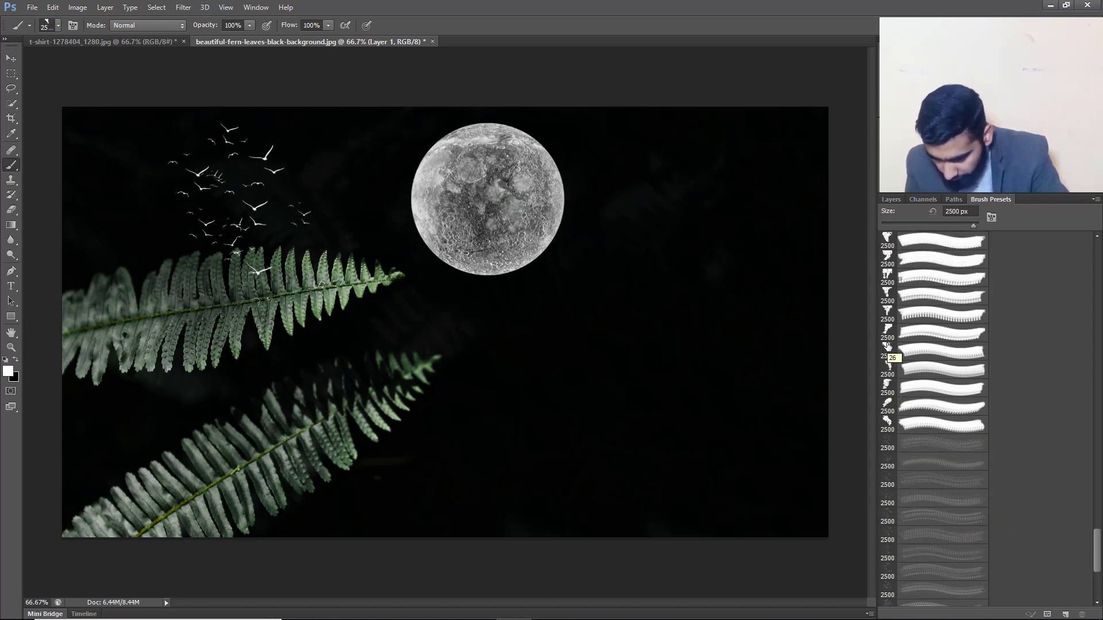
scroll(888, 347, up, 1)
click(908, 278)
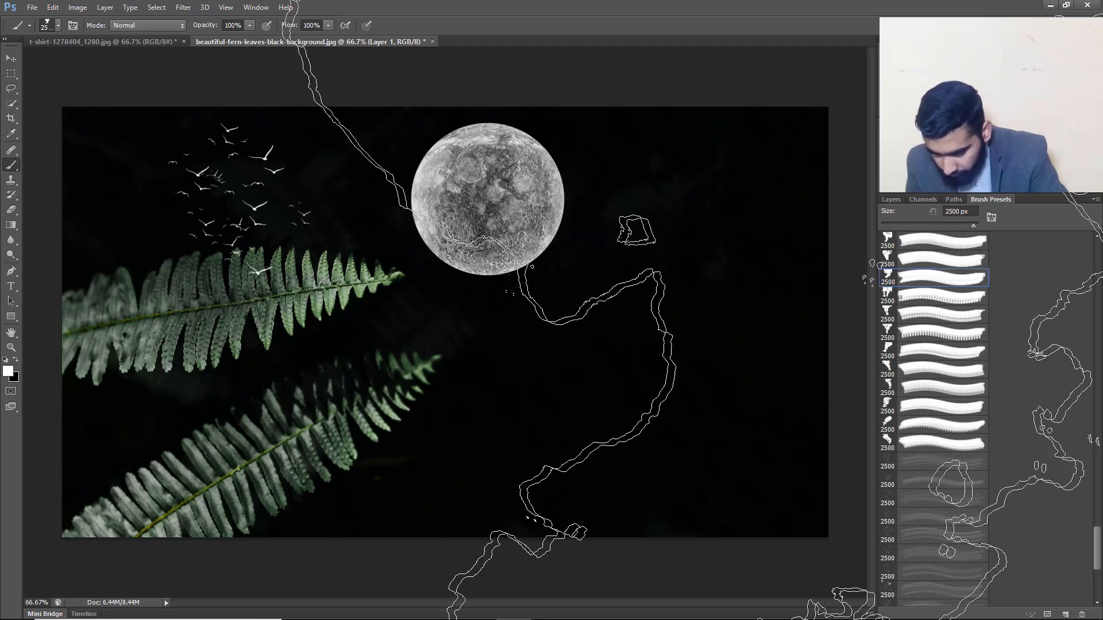
- Reduce the smoke brush to 1200 px, stamp it over the moon as a trial, and undo the stamp
key(bracketleft)
key(bracketleft)
key(bracketleft)
key(bracketleft)
key(bracketleft)
key(bracketleft)
key(bracketleft)
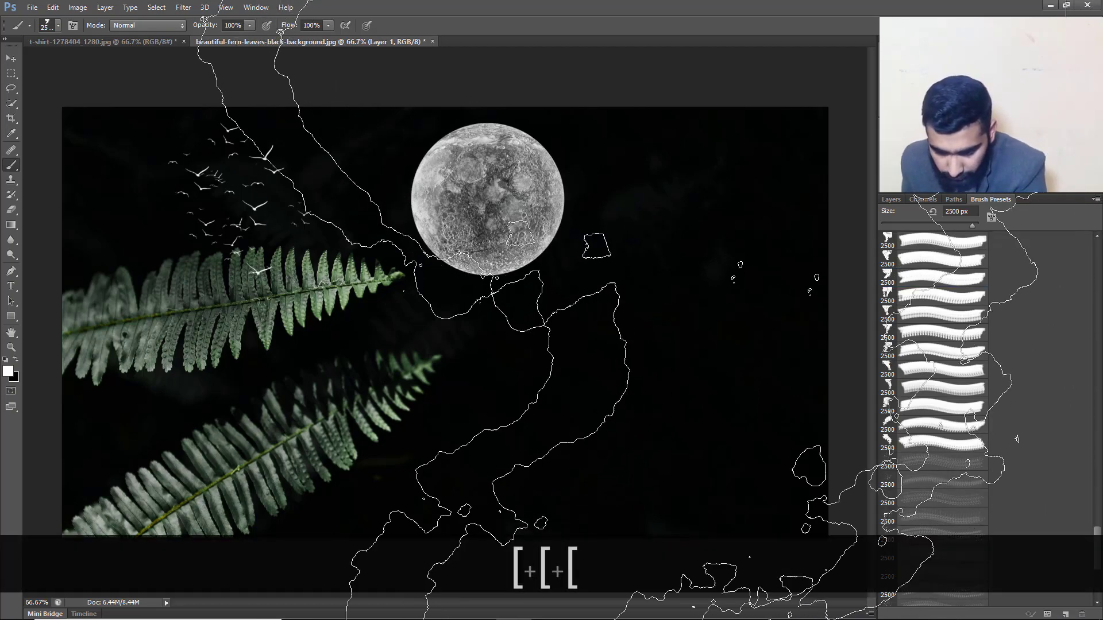
key(bracketleft)
key(bracketleft)
key(bracketleft)
key(bracketleft)
key(bracketleft)
key(bracketleft)
key(bracketleft)
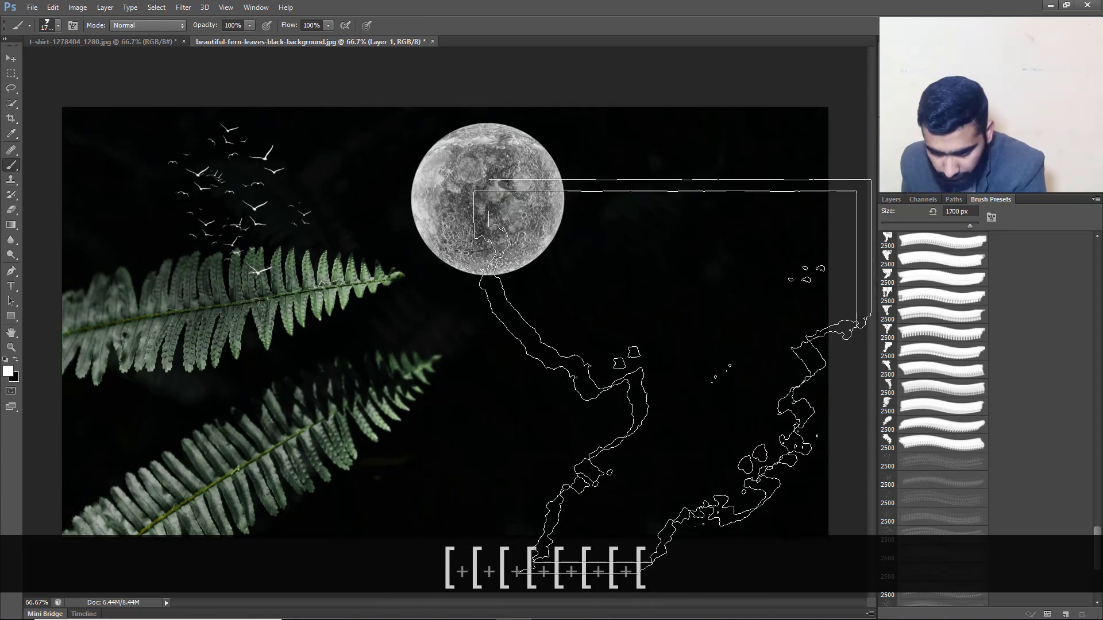
key(bracketright)
key(bracketright)
key(bracketright)
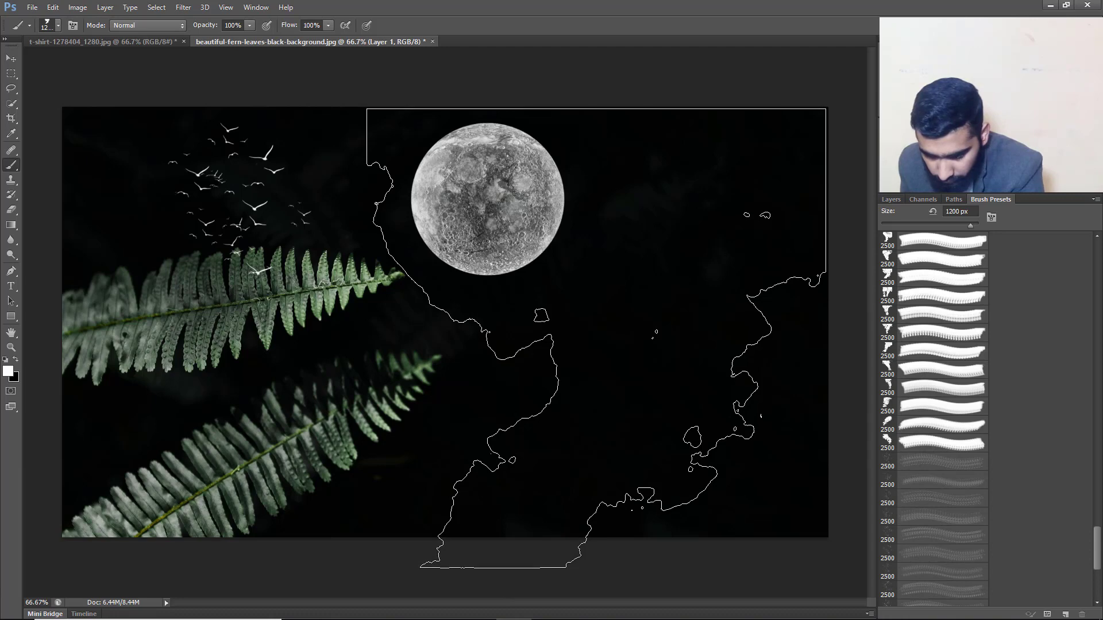
click(596, 339)
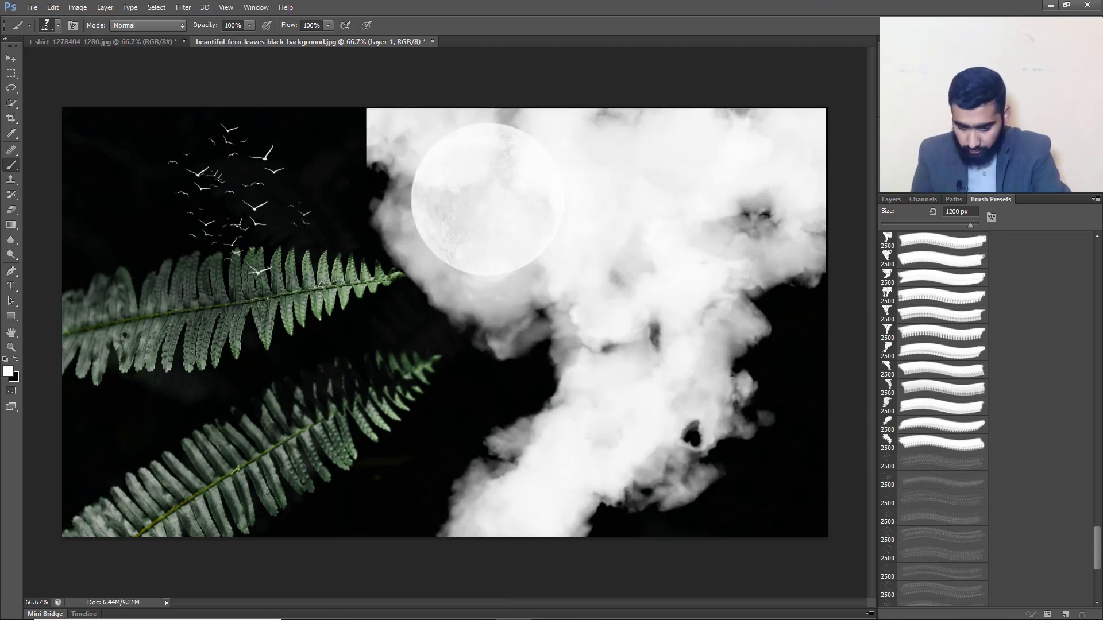
key(ctrl+z)
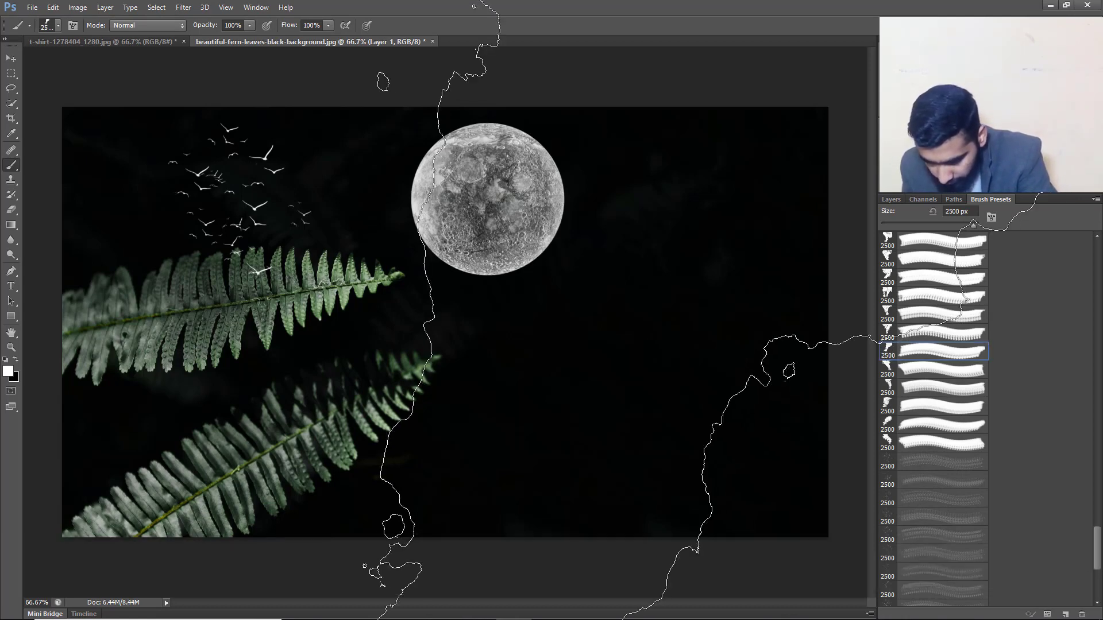
- Reduce another smoke preset's brush size to 1300 px and stamp white smoke along the image's right side on Layer 1
key(bracketleft)
key(bracketleft)
key(bracketleft)
key(bracketleft)
key(bracketleft)
key(bracketleft)
key(bracketleft)
key(bracketleft)
key(bracketleft)
key(bracketleft)
key(bracketleft)
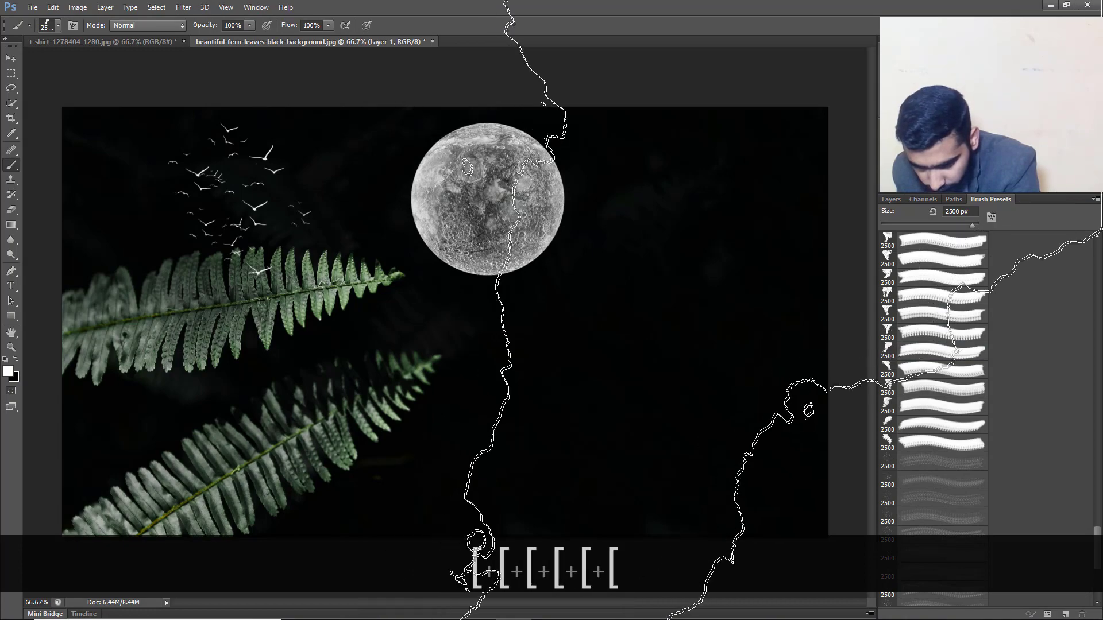
key(bracketleft)
key(bracketleft)
key(bracketleft)
key(bracketleft)
key(bracketleft)
key(bracketleft)
key(bracketleft)
key(bracketleft)
key(bracketleft)
key(bracketleft)
key(bracketleft)
key(bracketleft)
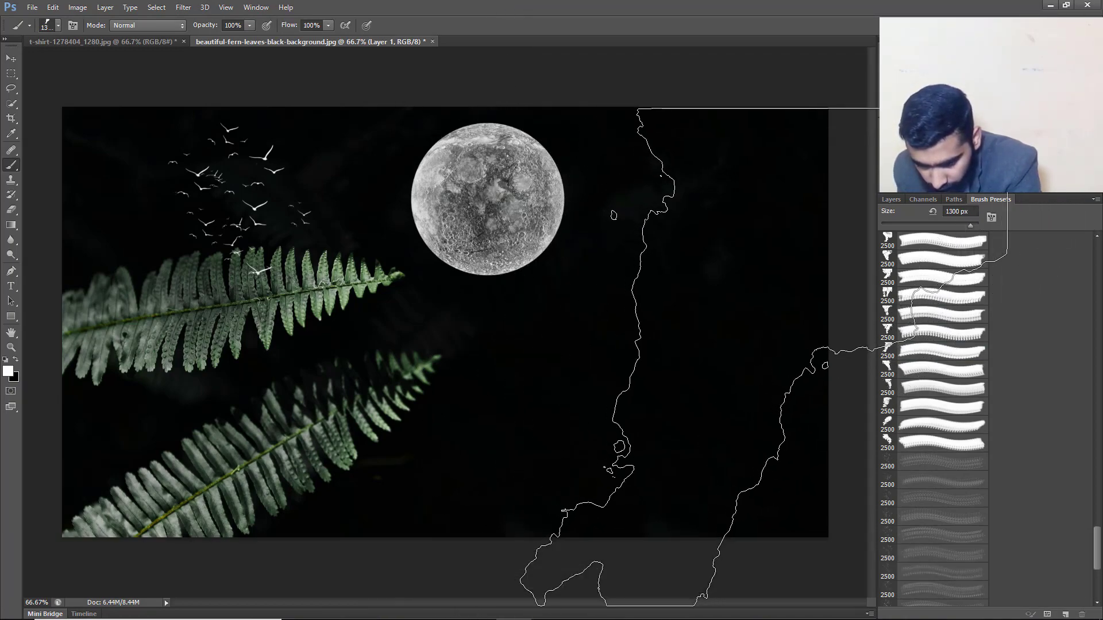
click(763, 356)
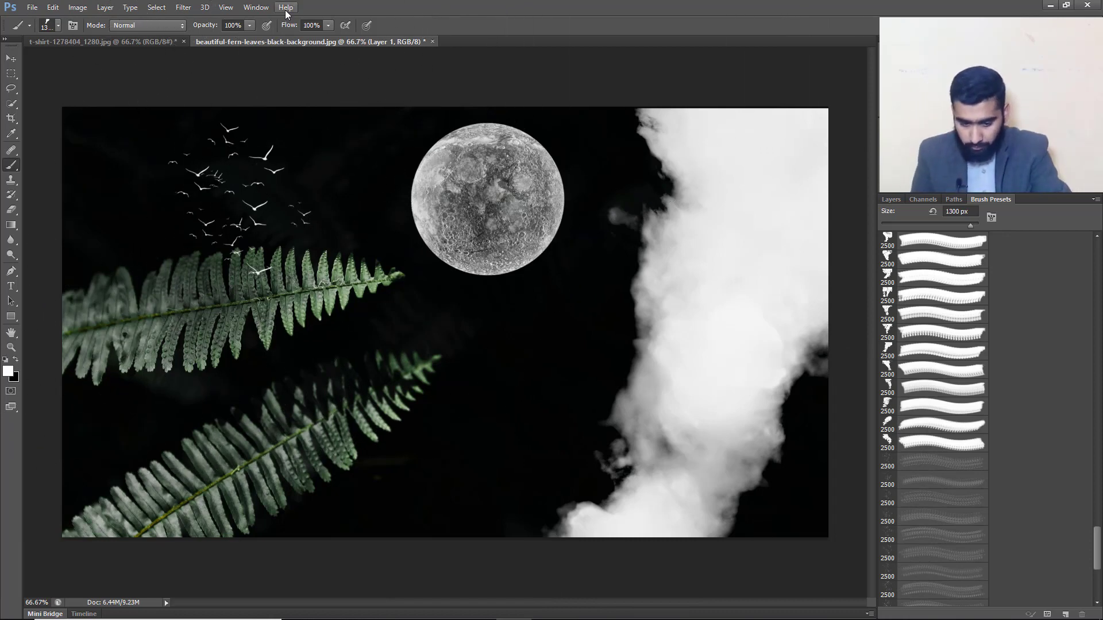
- Set the foreground colour to mid grey, 999999
key(ctrl)
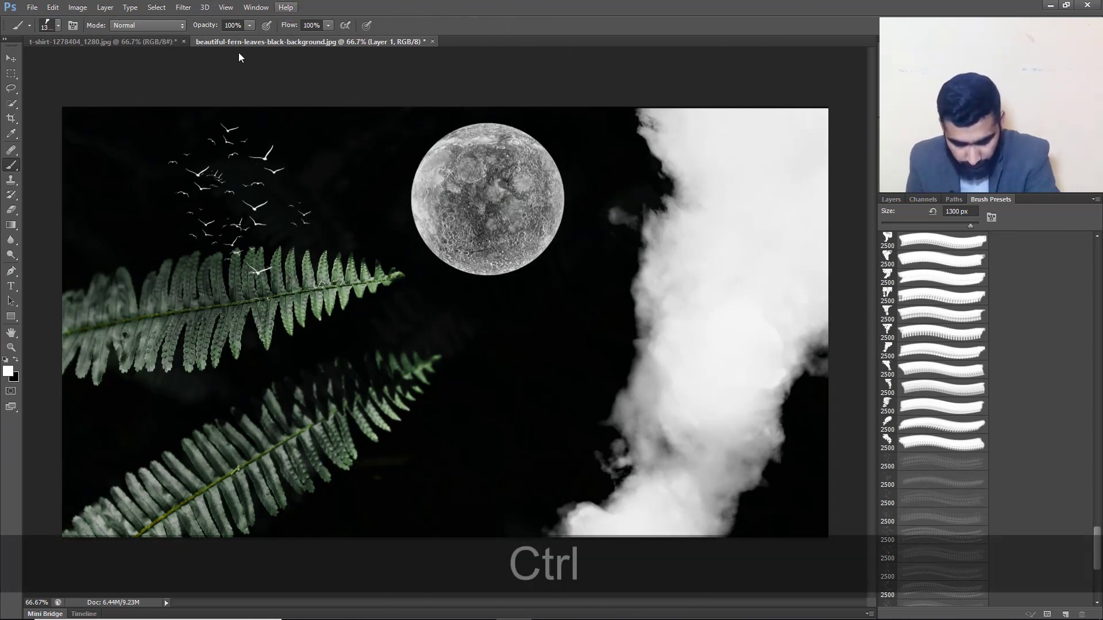
click(6, 373)
drag(421, 196, 379, 221)
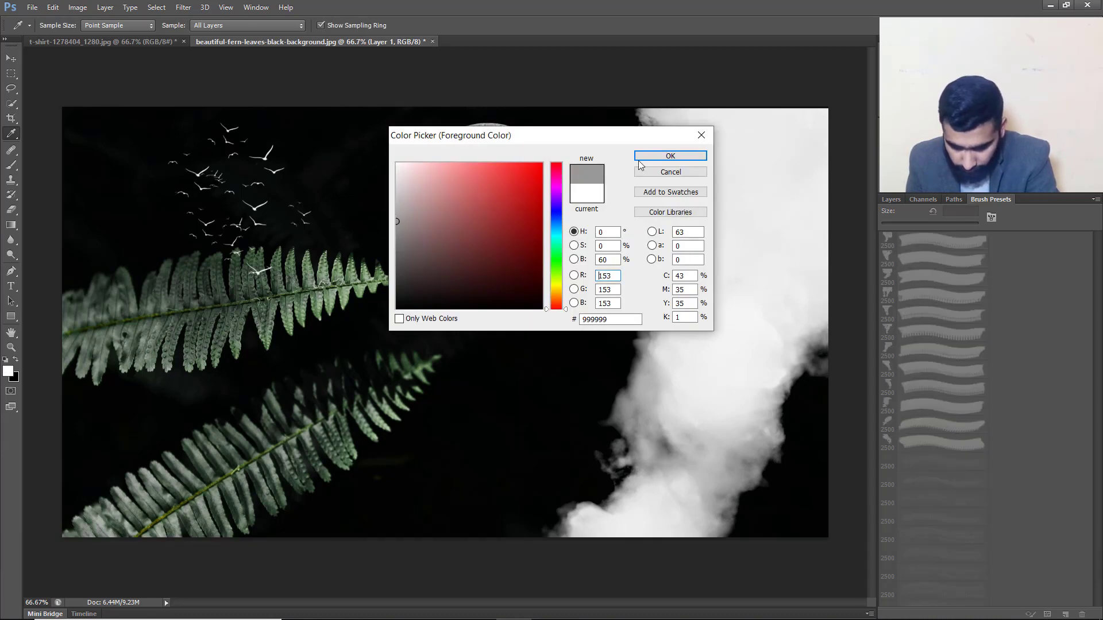
click(670, 156)
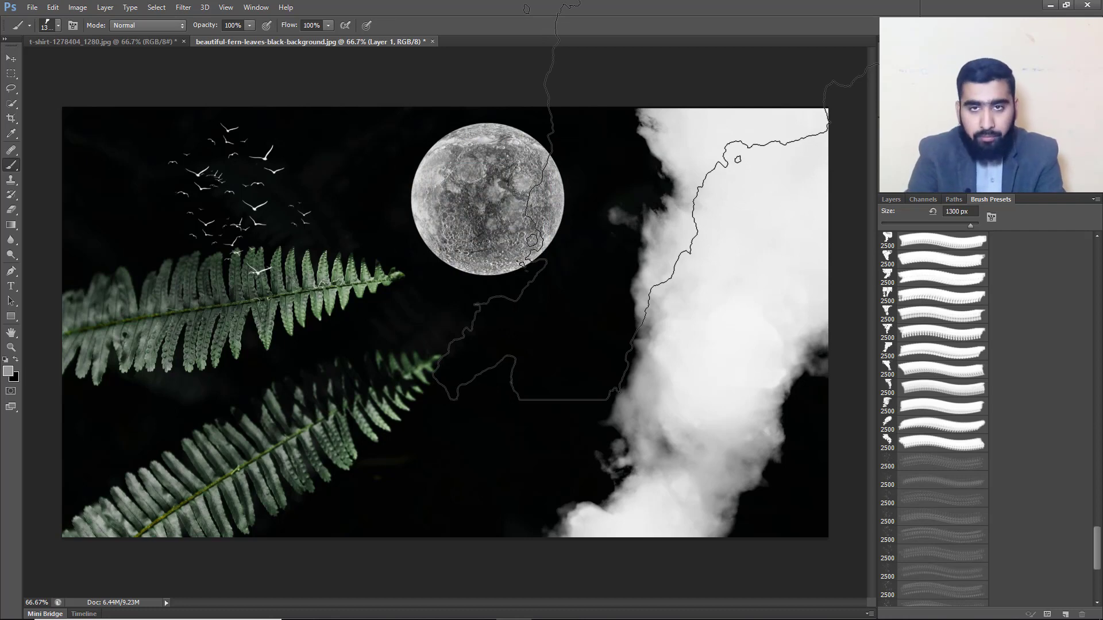
- Try filling all of Layer 1 with the grey foreground colour, undo the fill, and toggle the layer's visibility to check its contents
key(alt+BackSpace)
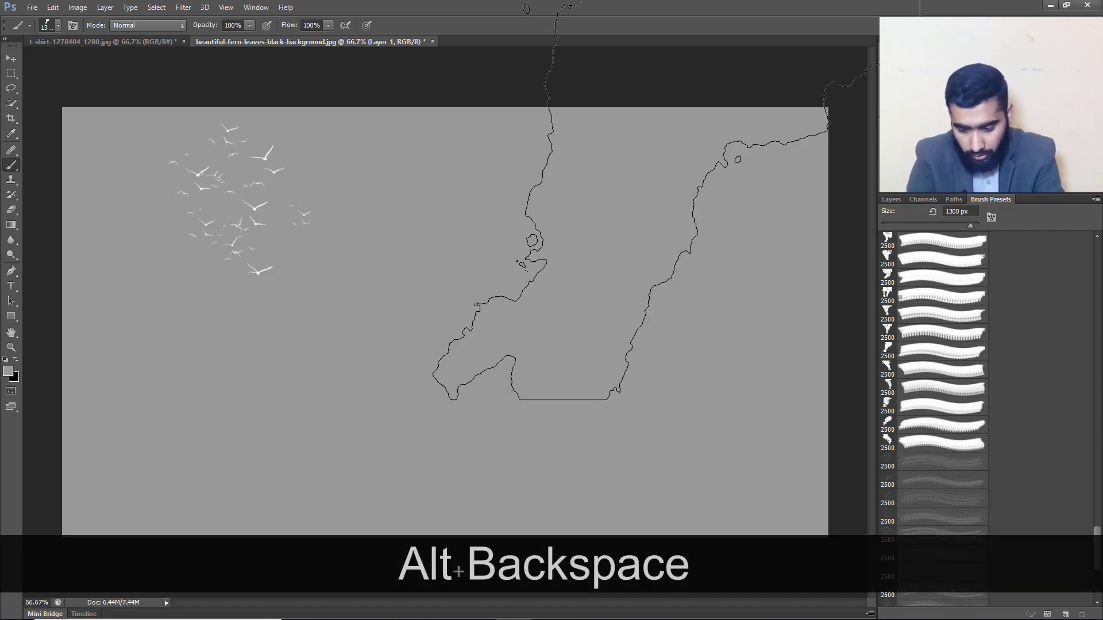
key(ctrl+z)
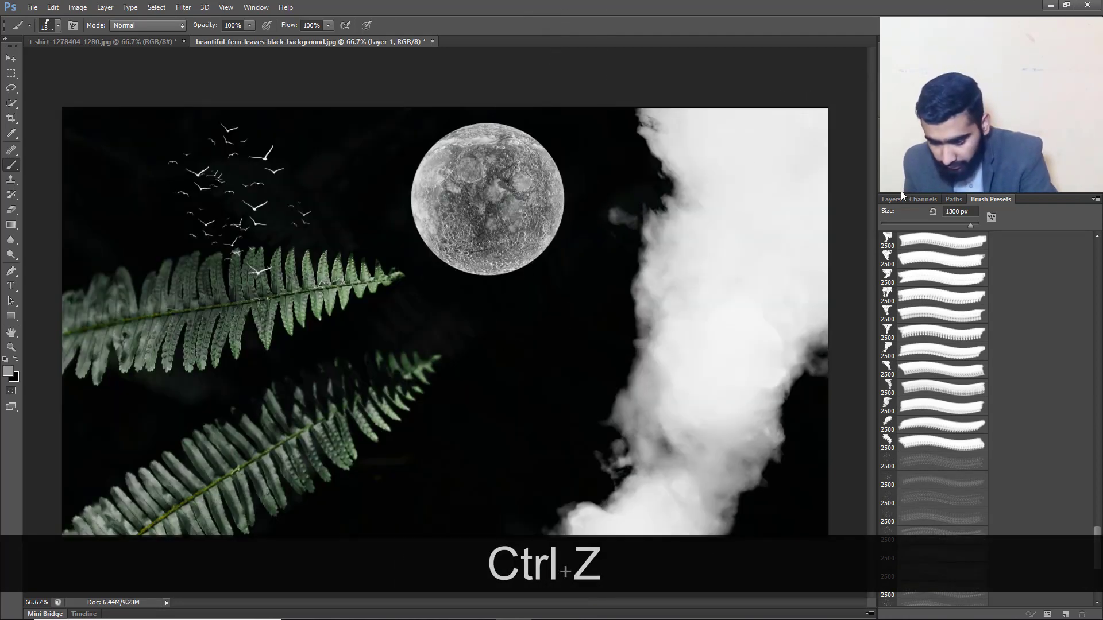
click(887, 199)
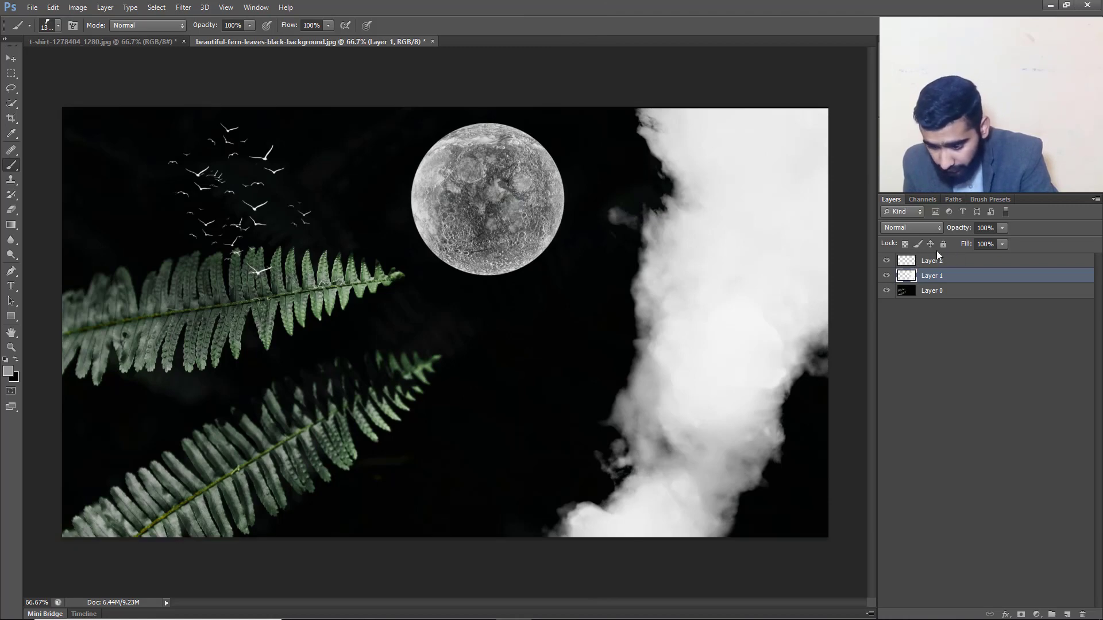
click(886, 276)
click(886, 276)
click(887, 277)
click(886, 277)
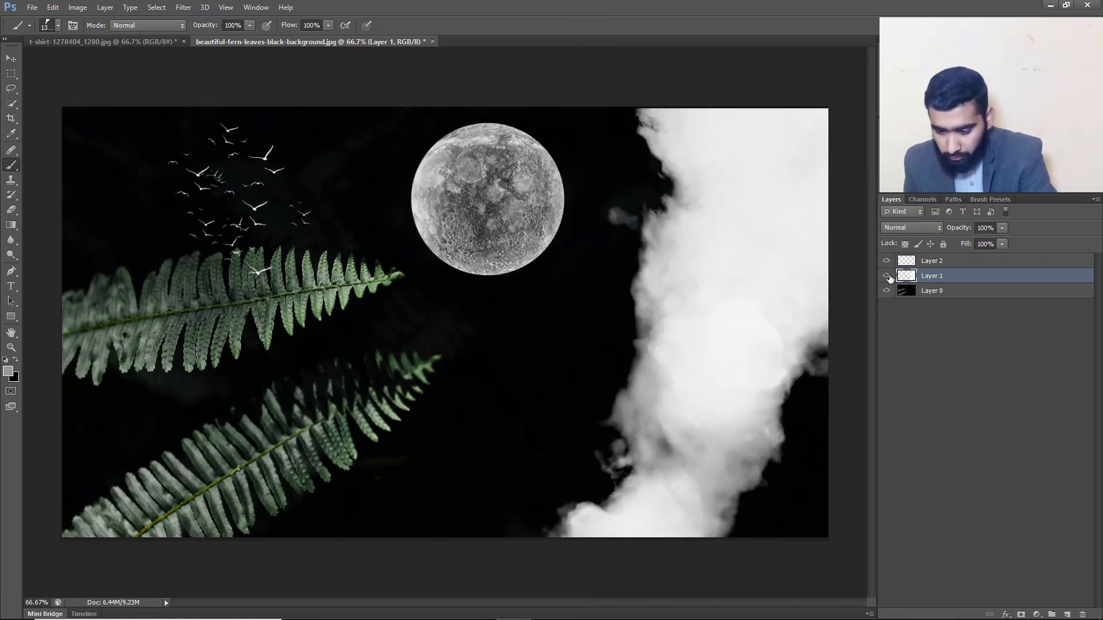
- Step back through the history to undo the white smoke stamp on the moon's layer
key(ctrl+z)
key(ctrl+alt+z)
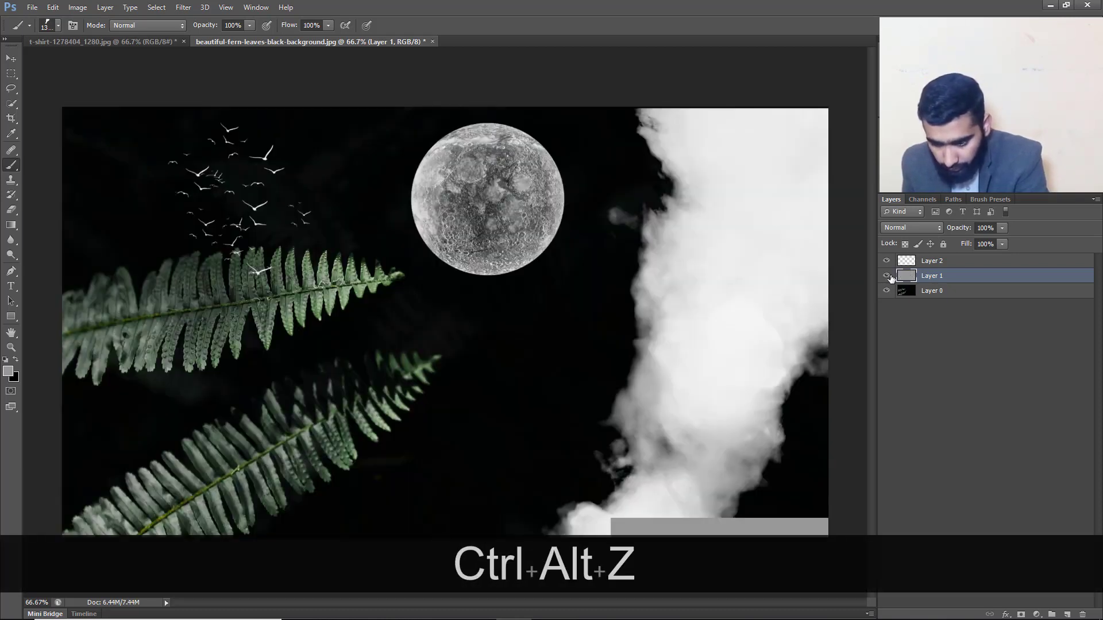
key(ctrl+alt+z)
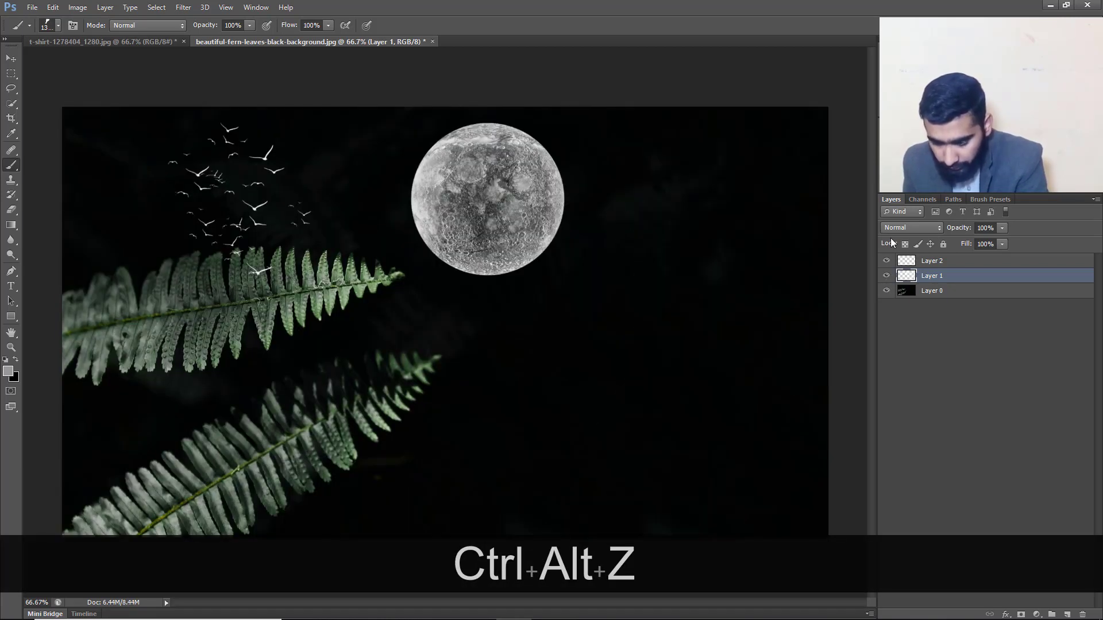
- Add a new layer above Layer 1 and stamp the 1300 px smoke in grey along the image's right side
click(1060, 614)
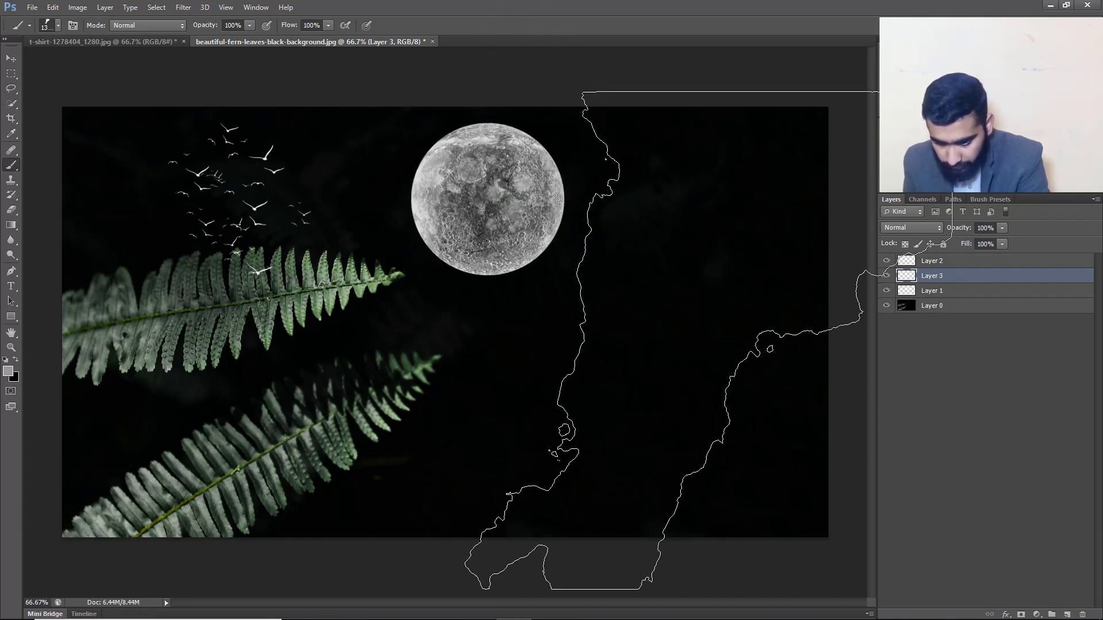
click(709, 340)
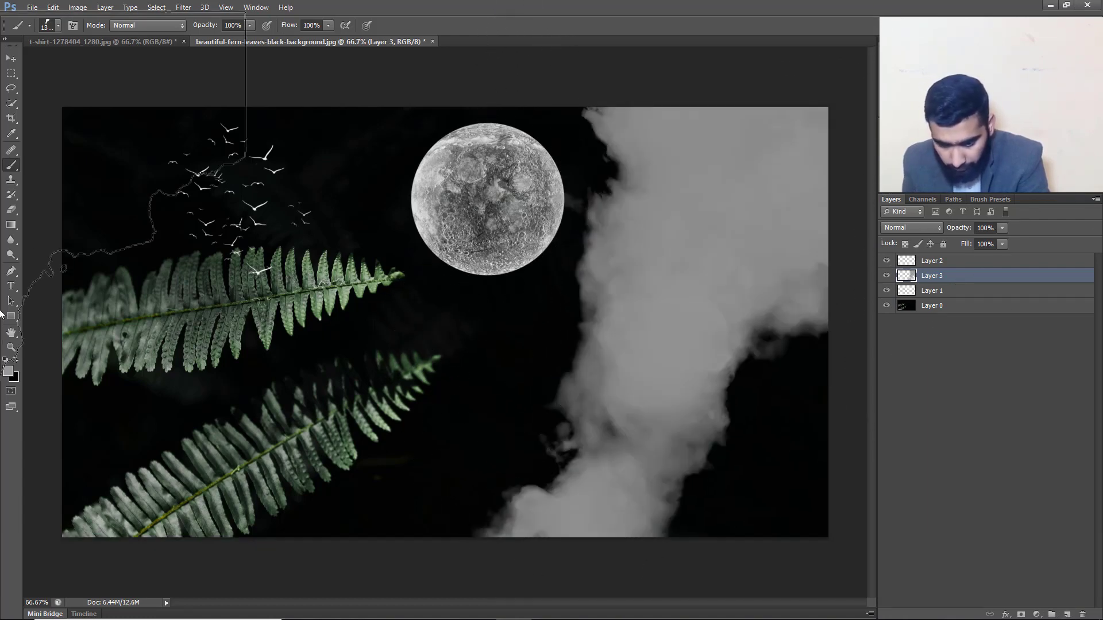
- Set the foreground colour to white and lock the transparent pixels of the smoke layer, Layer 3
click(9, 371)
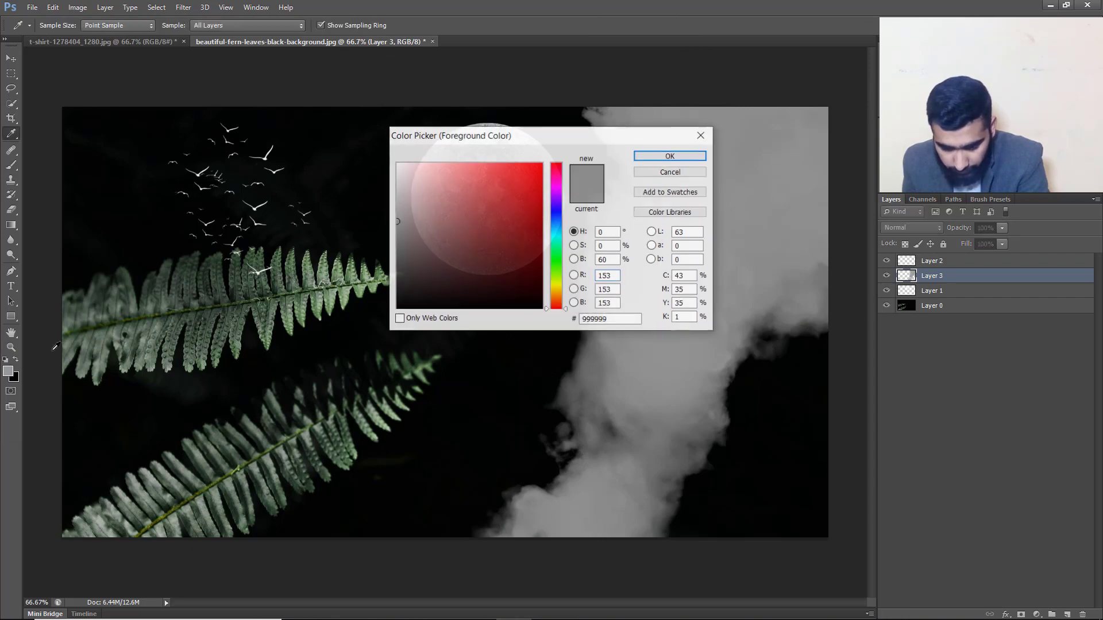
click(656, 157)
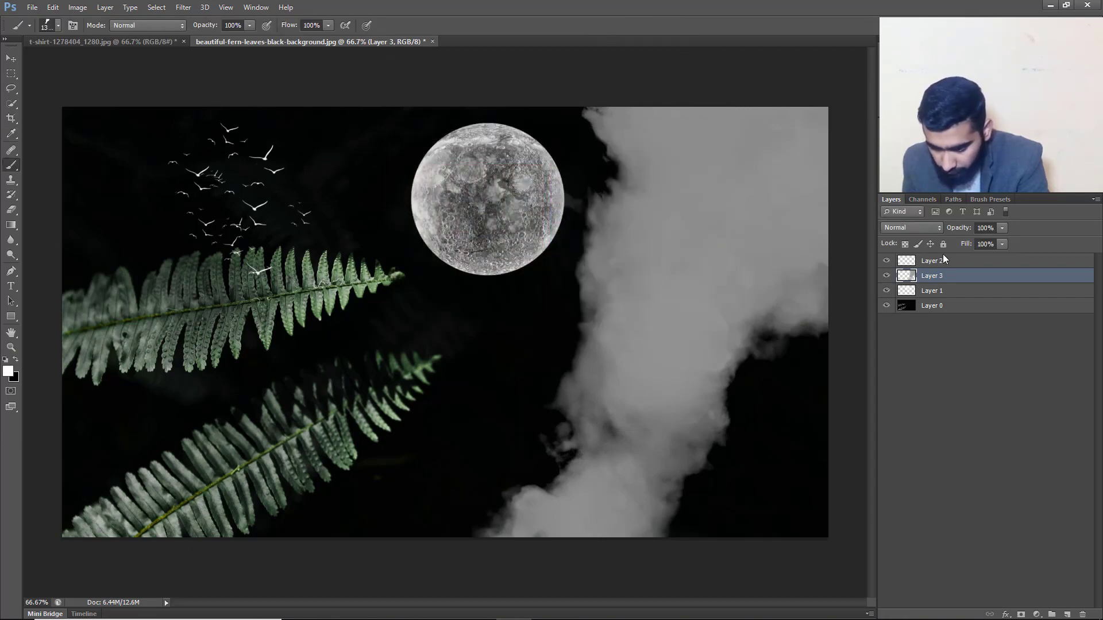
click(904, 244)
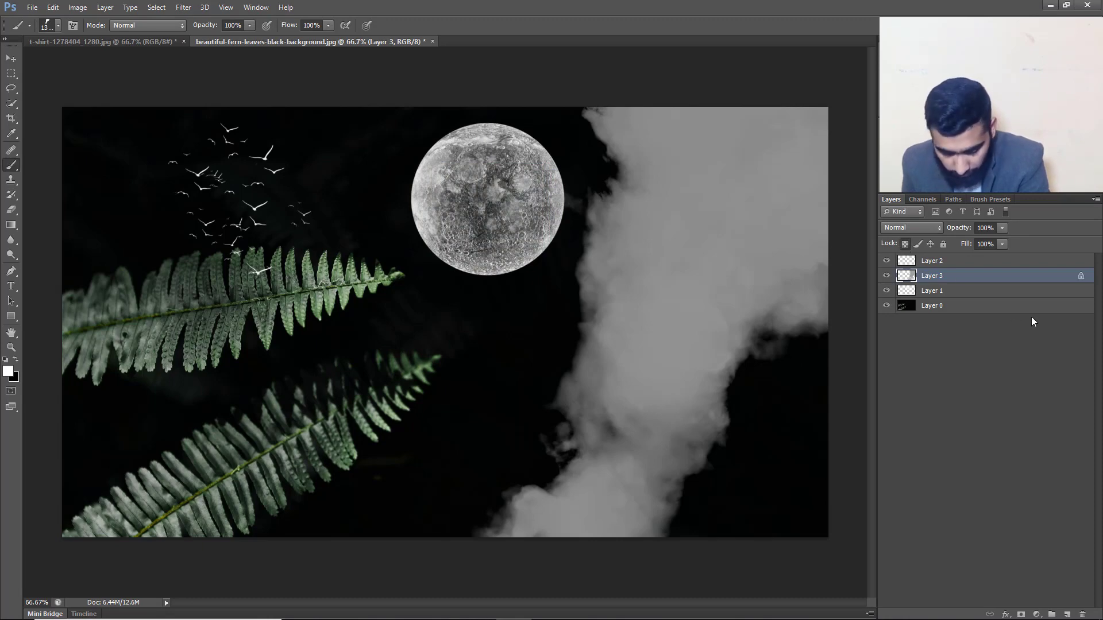
- Recolour the smoke by filling Layer 3 with white, and swap the colours to fill it with black
key(alt+BackSpace)
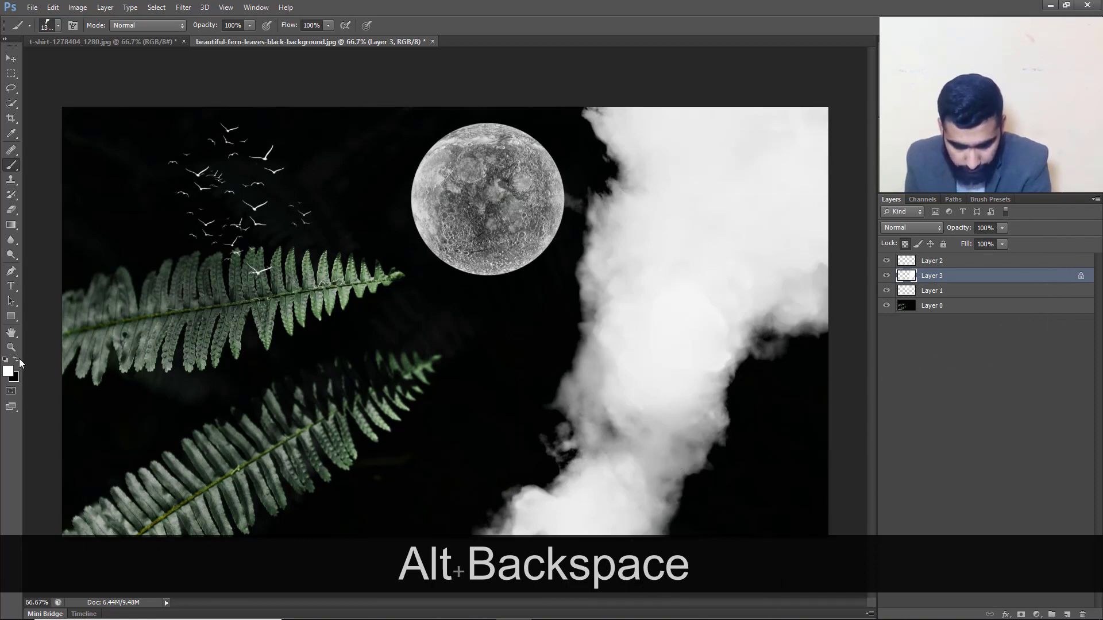
click(16, 359)
key(alt+BackSpace)
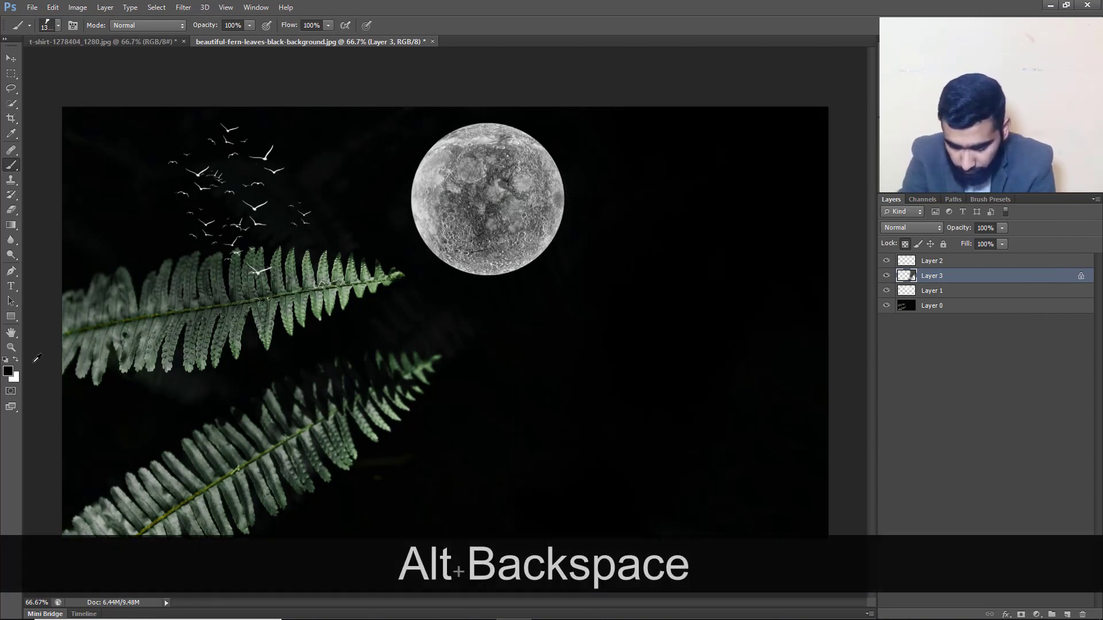
- Set the foreground colour to light grey, a7a7a7, and fill the smoke on Layer 3 with it
click(5, 372)
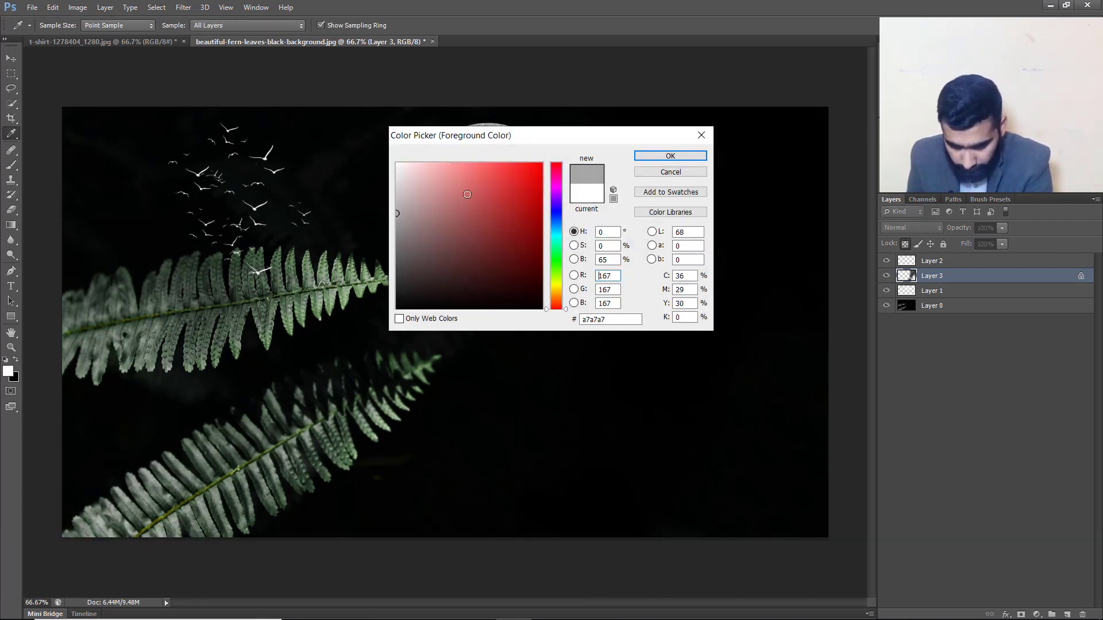
click(670, 156)
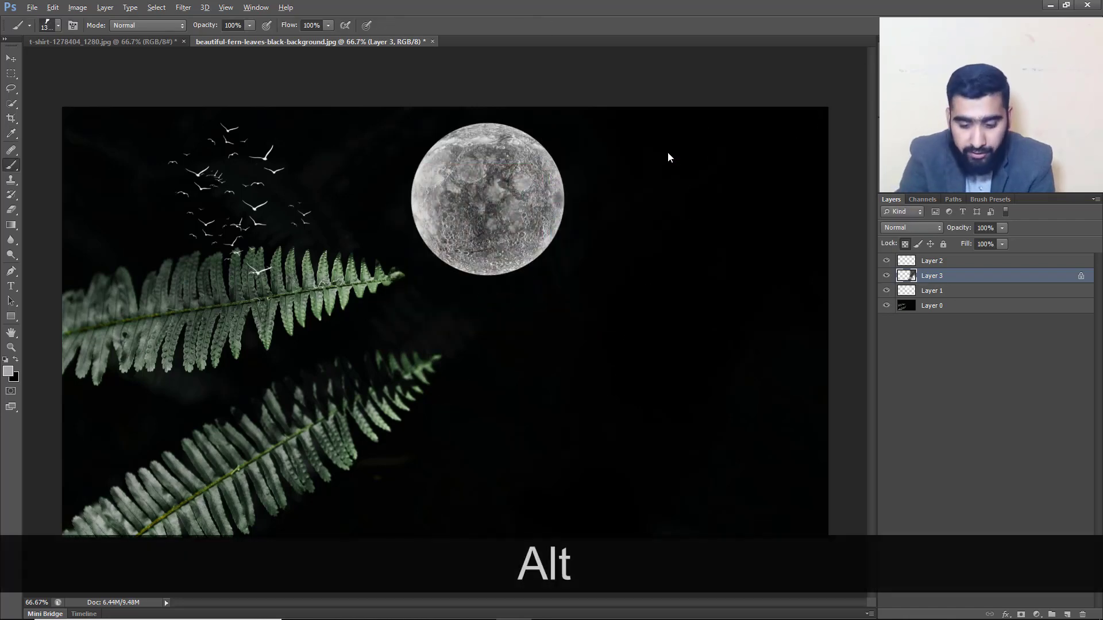
key(alt+BackSpace)
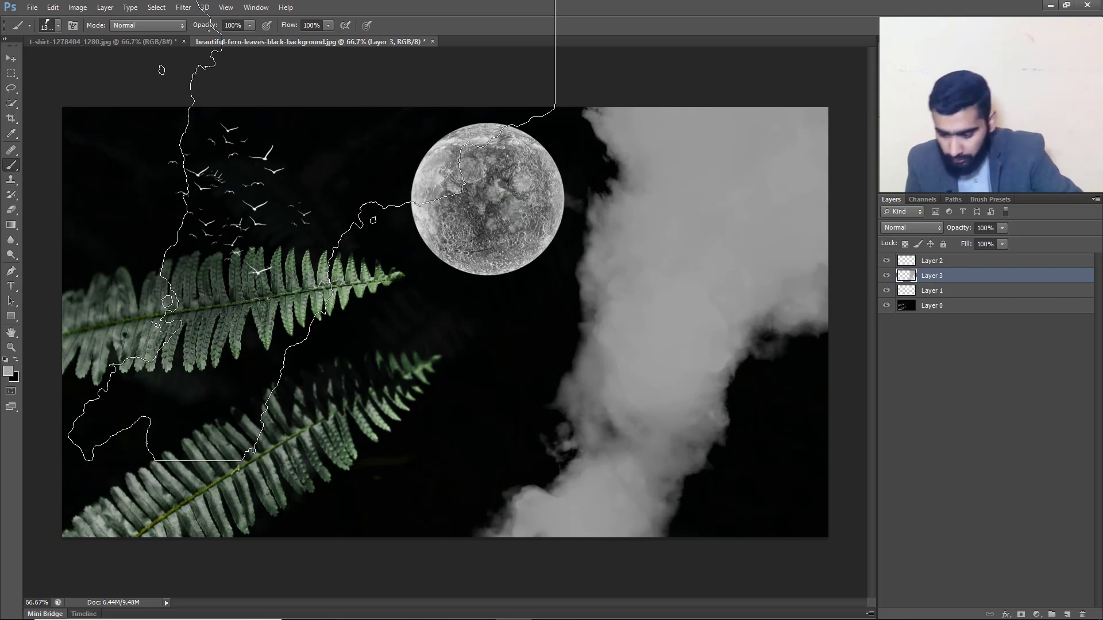
- Choose the 1000 px bare tree brush preset, stamp one light grey tree on Layer 3 at the moon's left, and undo an extra tree
click(987, 199)
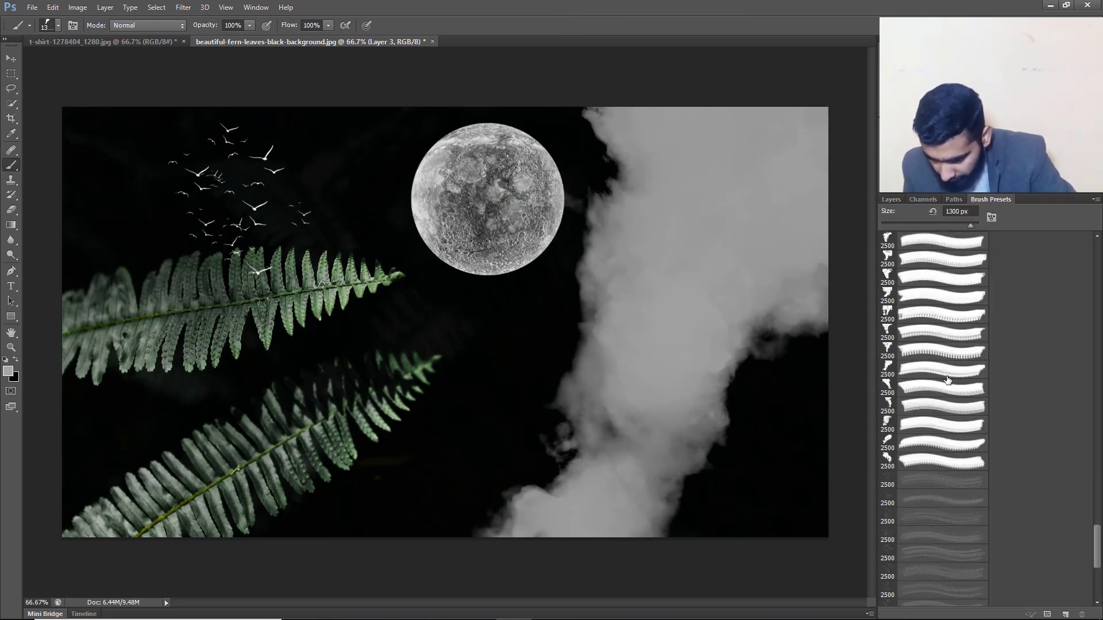
scroll(948, 380, down, 5)
scroll(948, 380, up, 4)
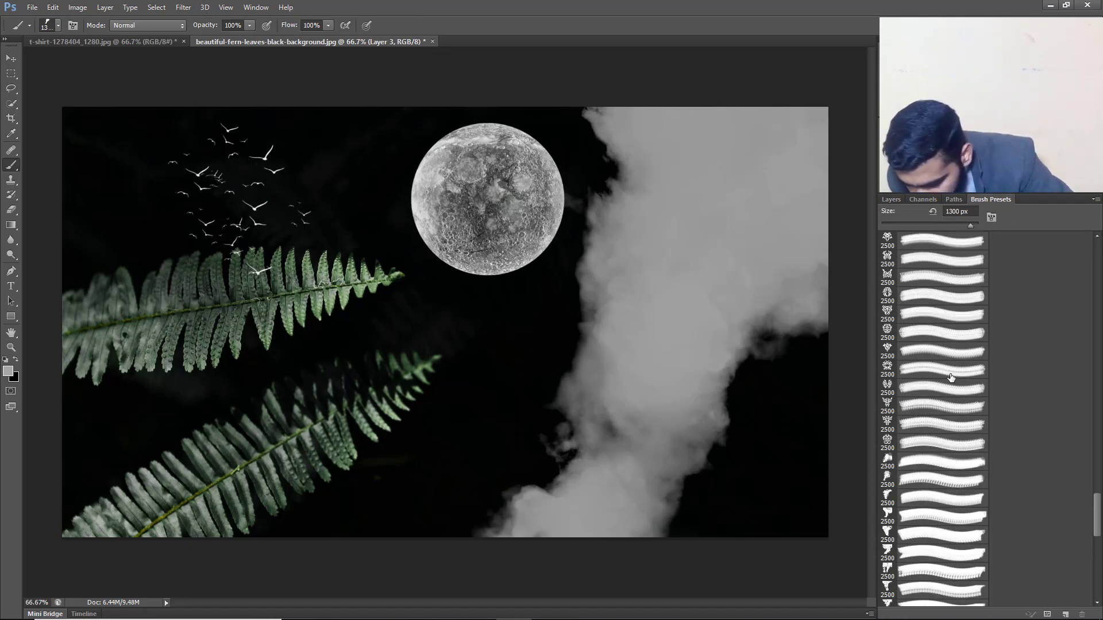
scroll(951, 377, up, 2)
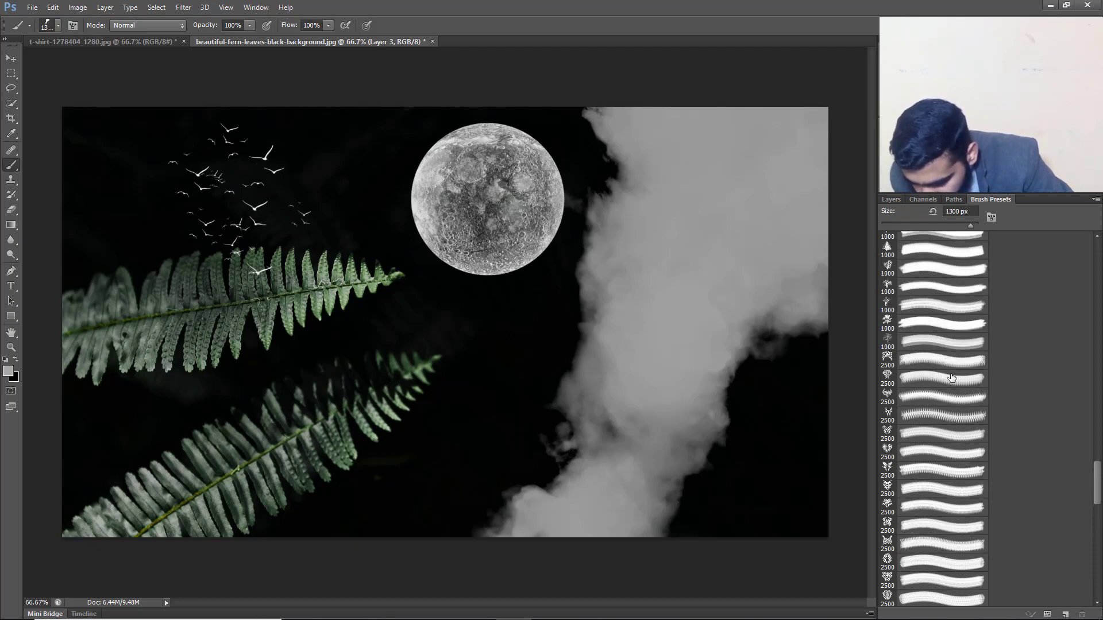
click(893, 344)
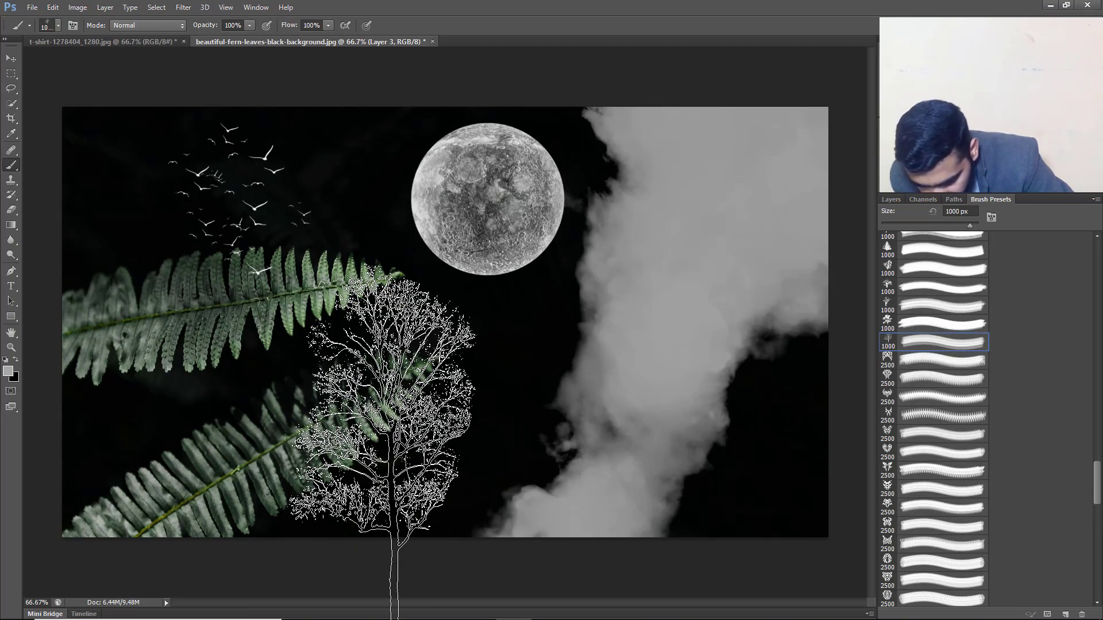
click(390, 355)
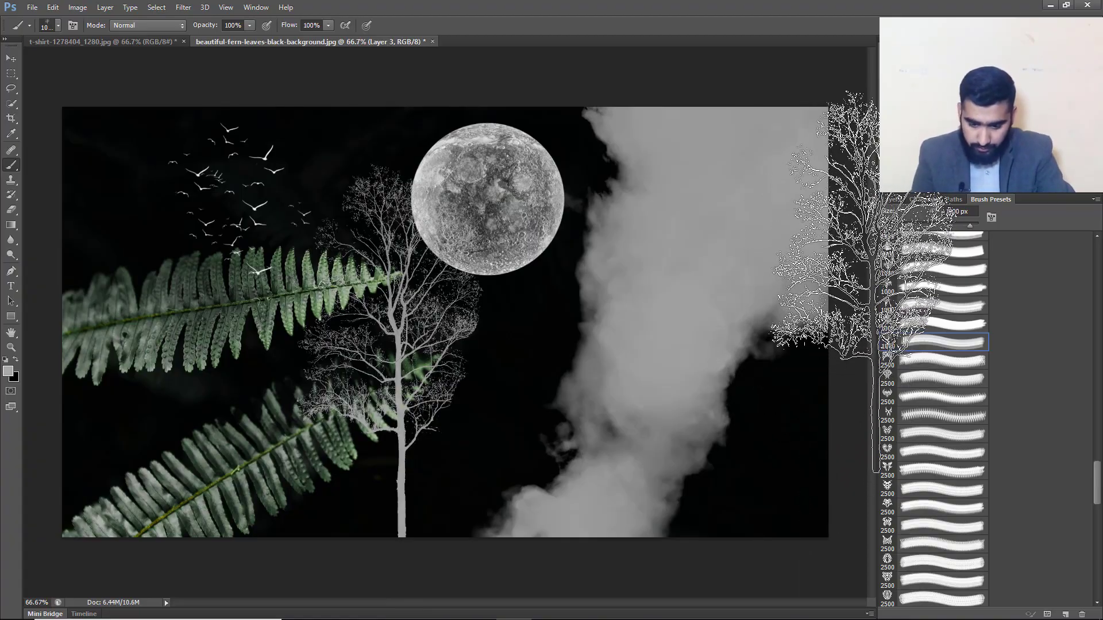
click(563, 351)
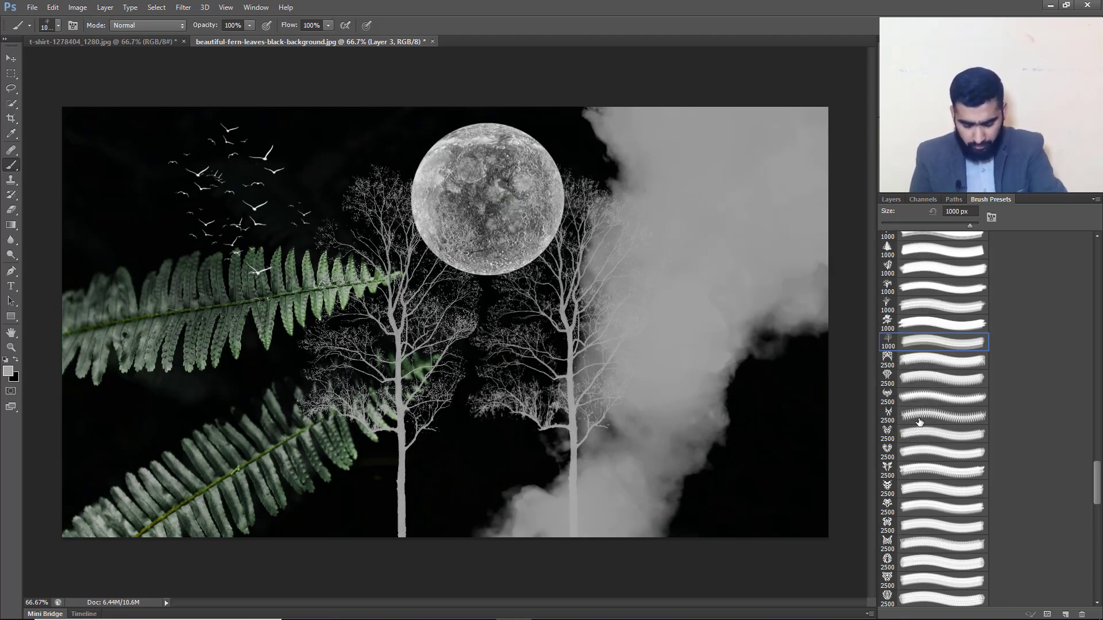
key(ctrl+z)
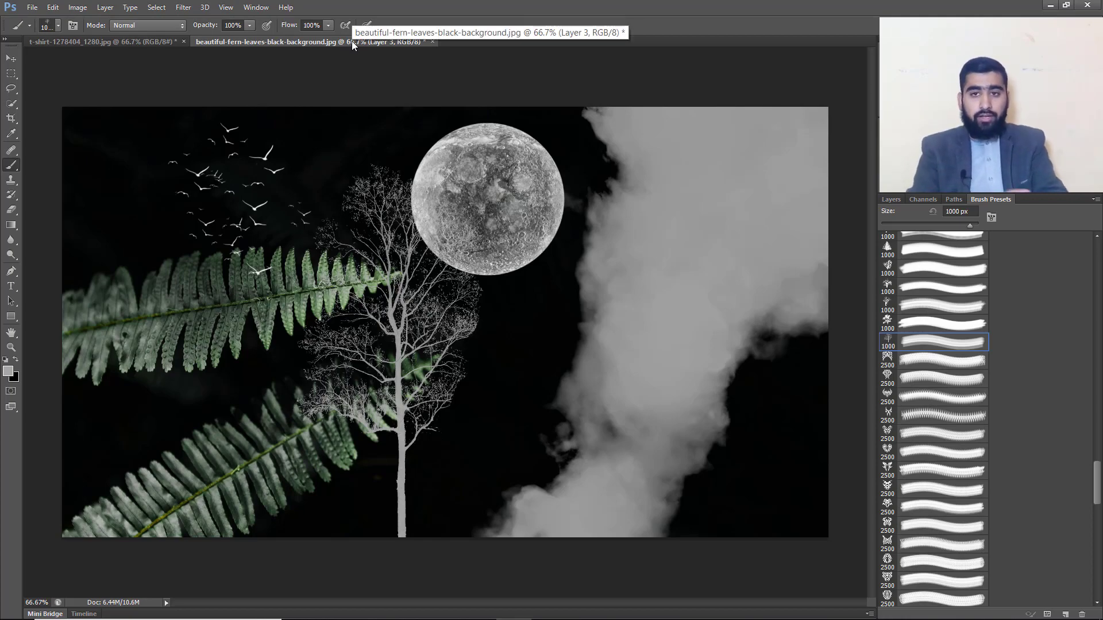
- Switch to the document t-shirt-1278404_1280.jpg
drag(352, 40, 139, 37)
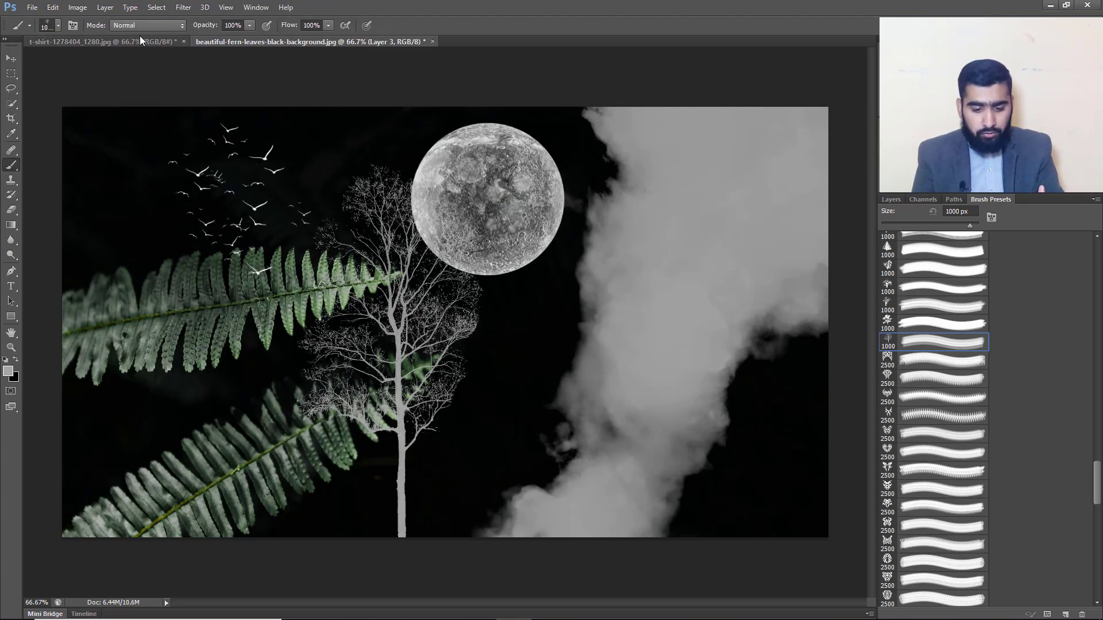
click(96, 44)
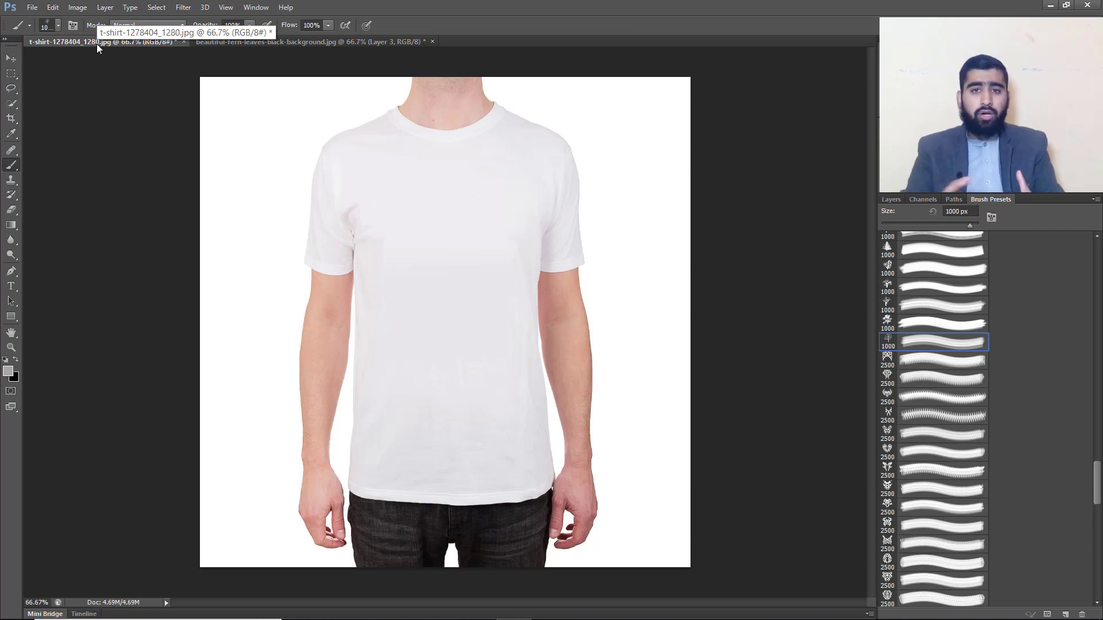
drag(97, 44, 316, 242)
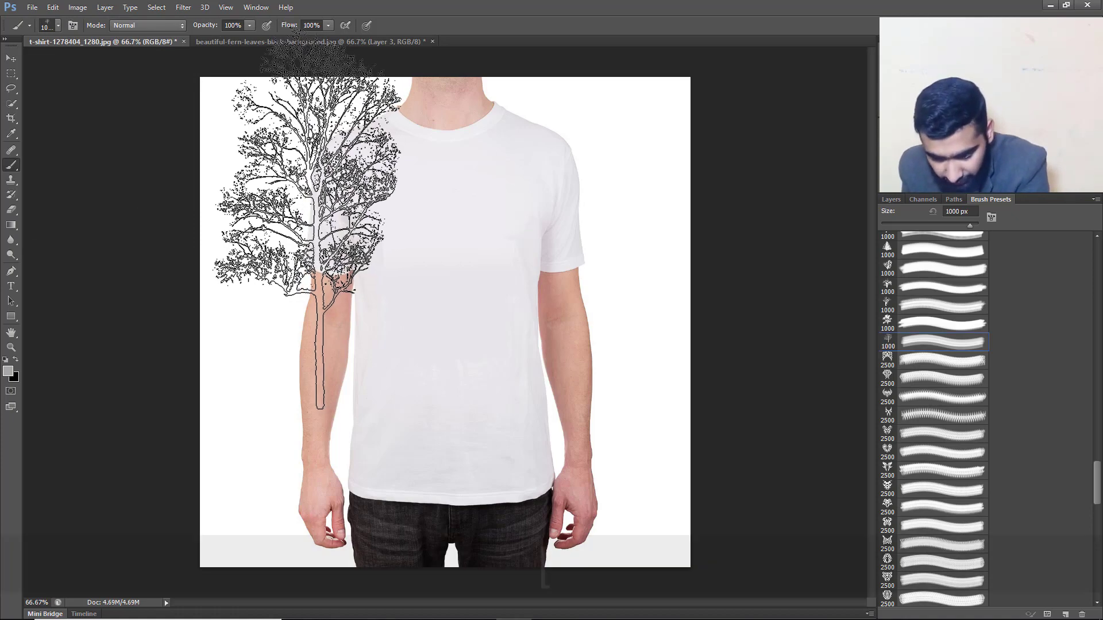
- Reduce the tree brush to 400 px
key(bracketleft)
key(bracketleft)
key(bracketleft)
key(bracketleft)
key(bracketleft)
key(bracketleft)
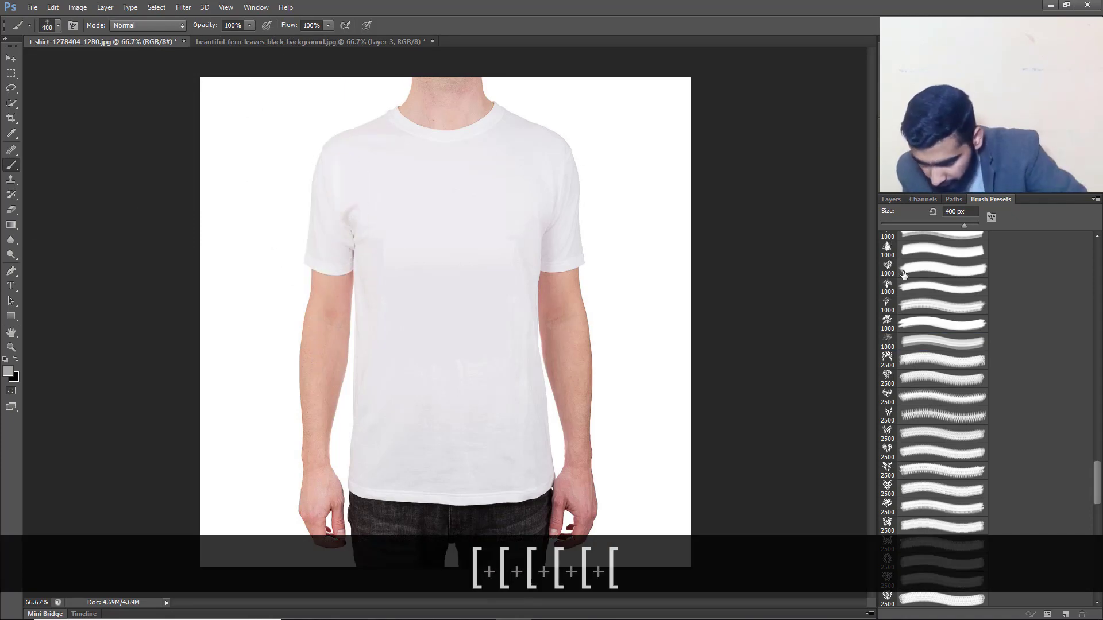
- Choose the 2500 px tribal brush preset with flame-like horns and reduce its size to 600 px
scroll(906, 286, down, 1)
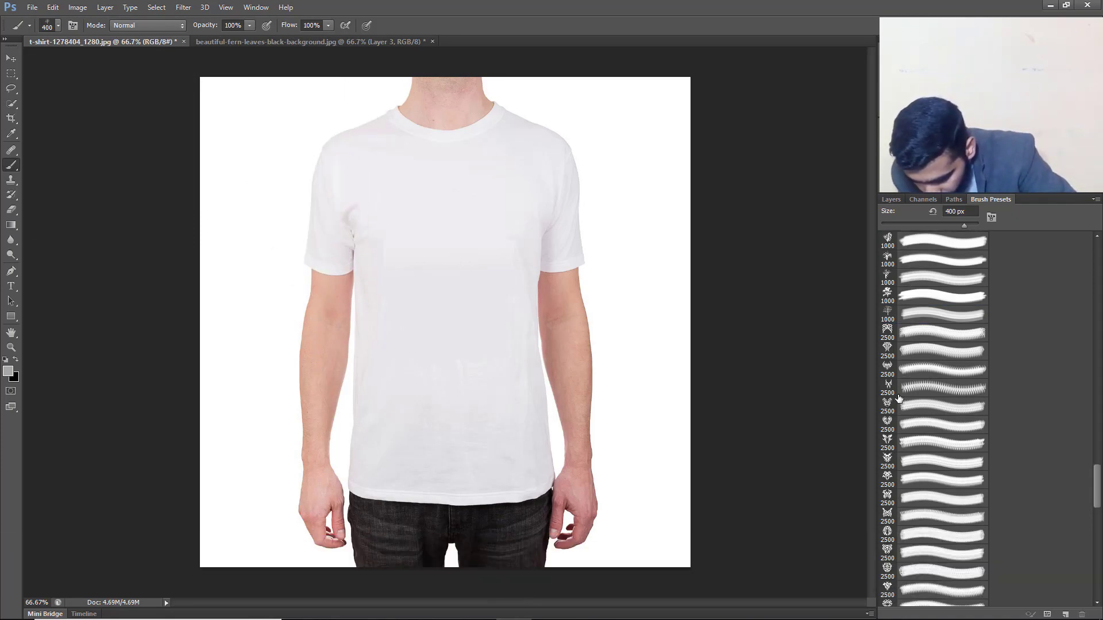
click(889, 443)
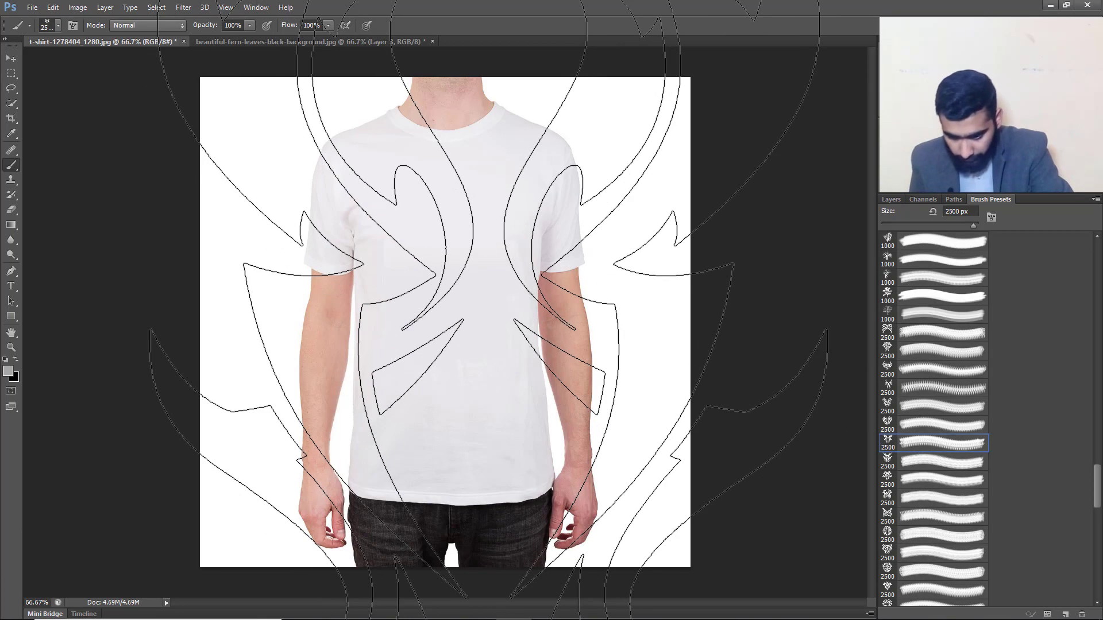
key(bracketleft)
key(bracketleft)
key(bracketleft)
key(bracketleft)
key(bracketleft)
key(bracketleft)
key(bracketleft)
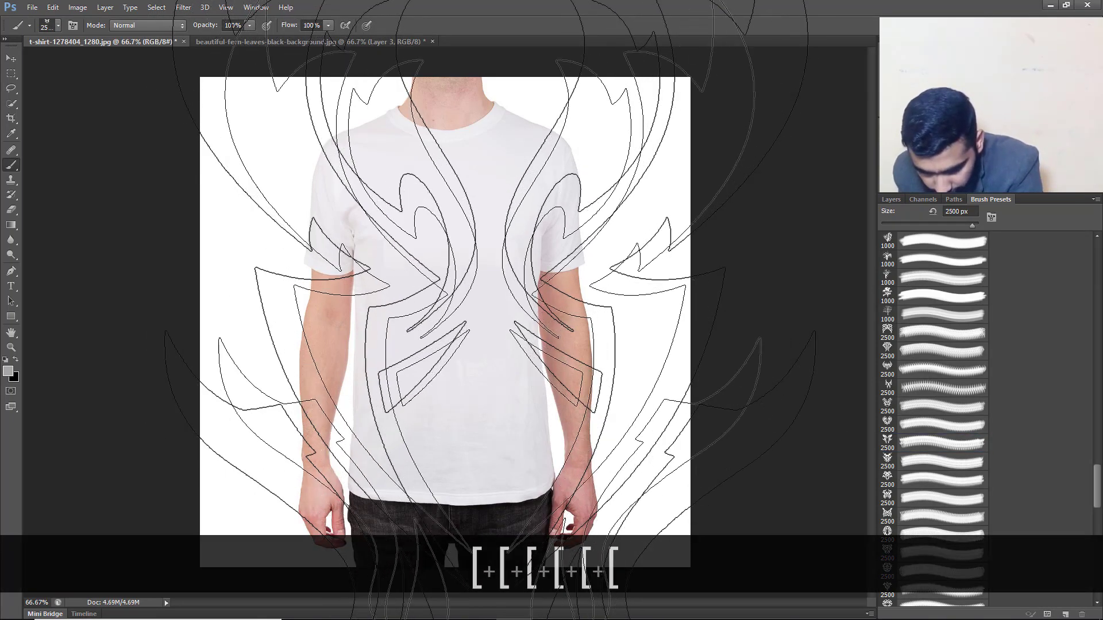
key(bracketleft)
key(bracketleft)
key(bracketleft)
key(bracketleft)
key(bracketleft)
key(bracketleft)
key(bracketleft)
key(bracketleft)
key(bracketleft)
key(bracketleft)
key(bracketleft)
key(bracketleft)
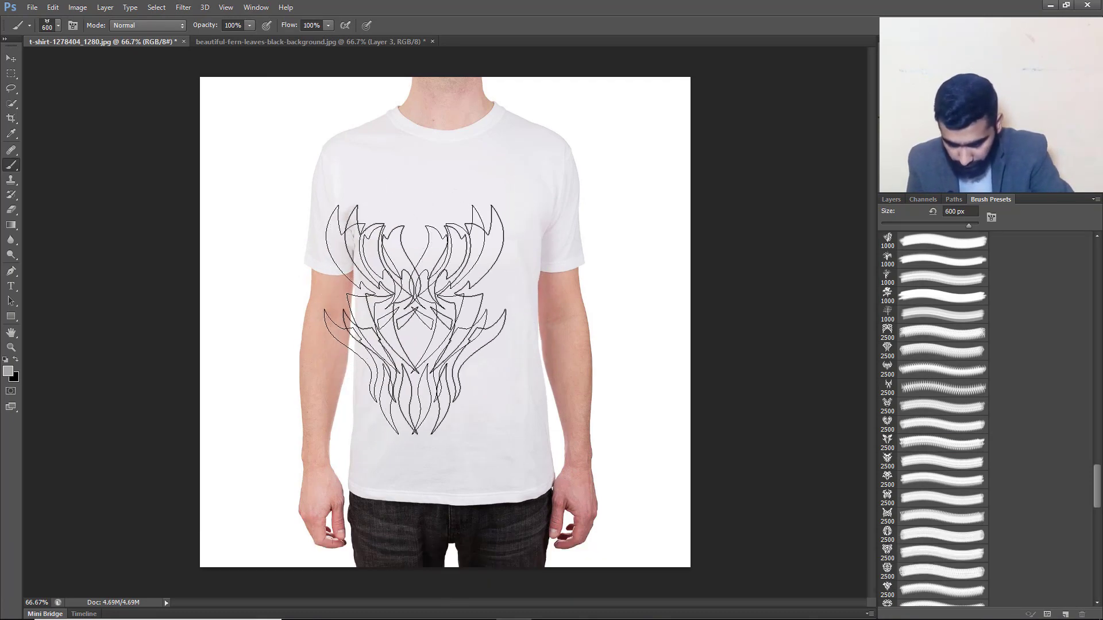
- Reduce the horned tribal brush to 150 px so it fits the man's forearm
key(ctrl+alt+KP_0)
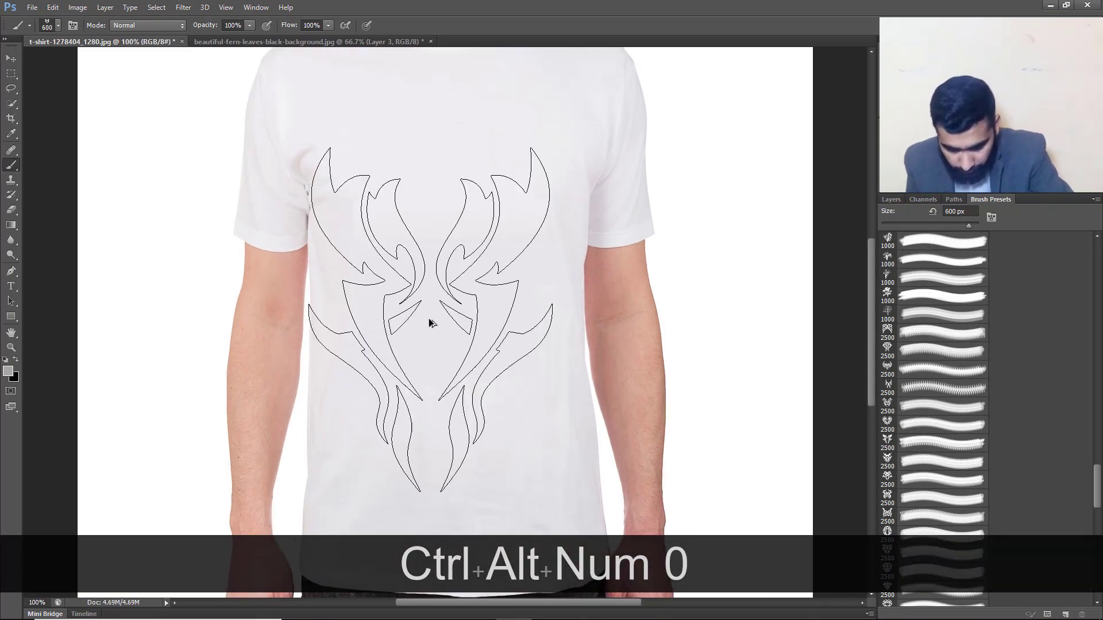
key(bracketleft)
key(bracketleft)
key(bracketleft)
key(bracketleft)
key(bracketleft)
key(bracketleft)
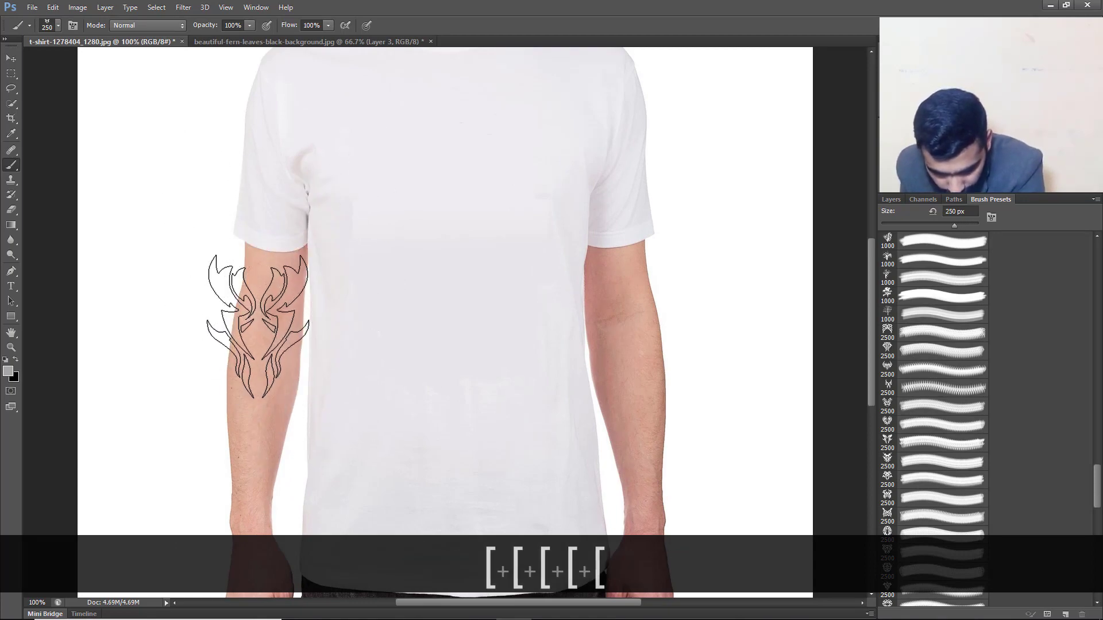
key(bracketleft)
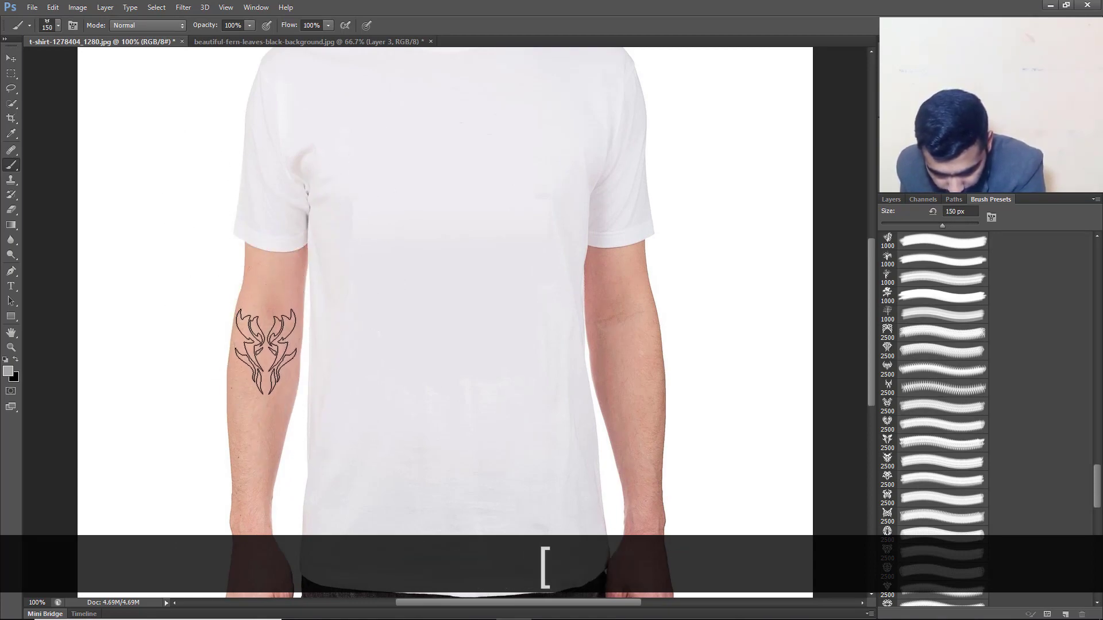
- Add a new layer above the Background and stamp the 150 px tribal tattoo on the left forearm, replacing a grey attempt with default black
click(892, 200)
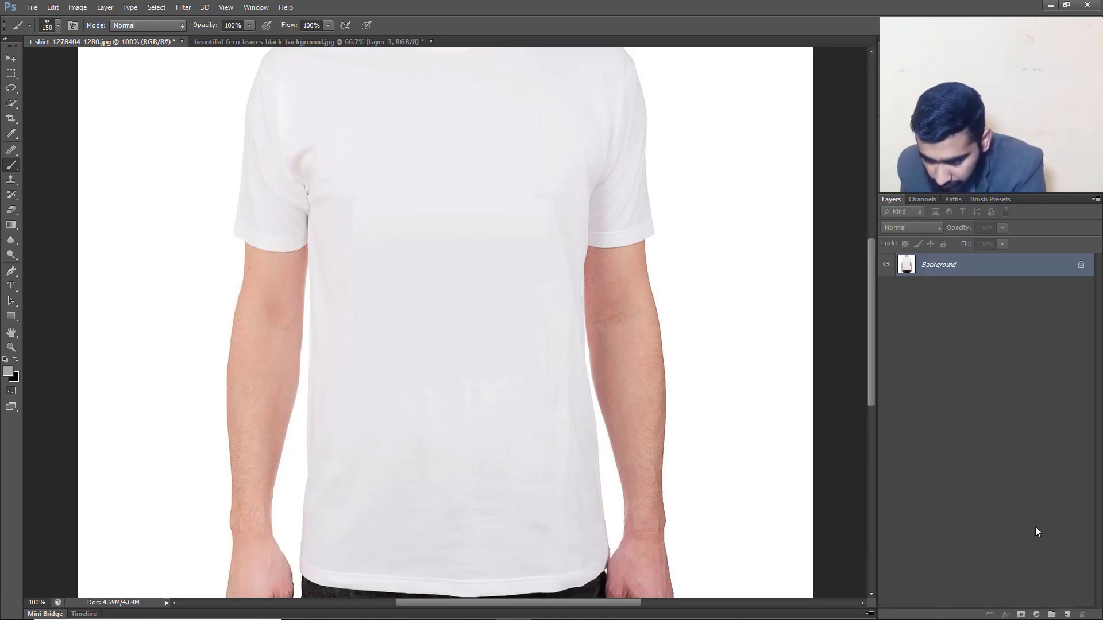
click(1066, 614)
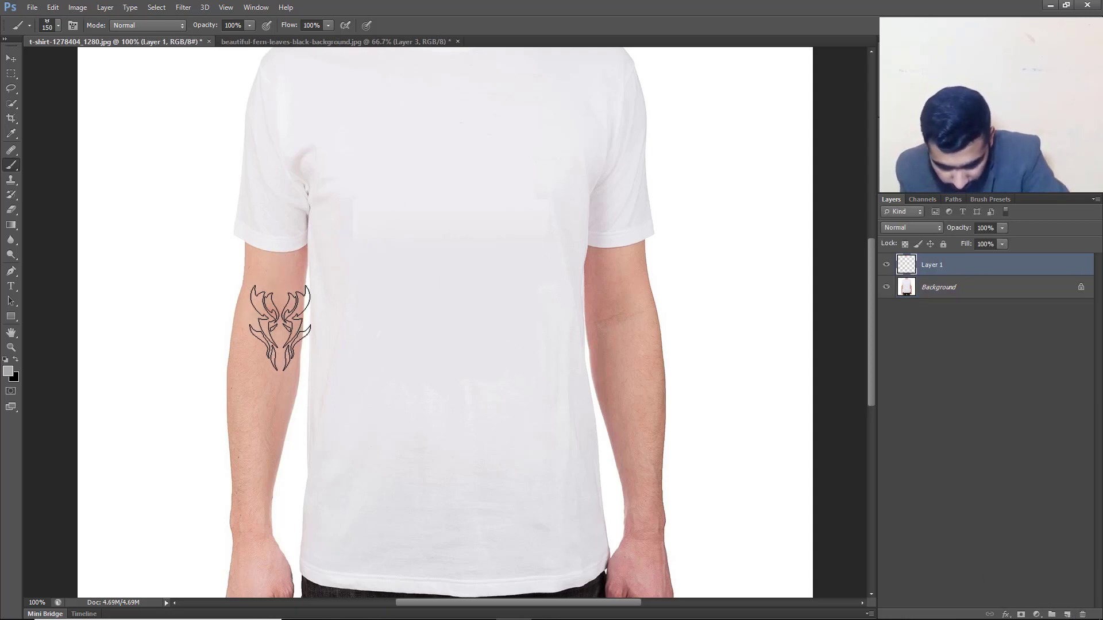
click(271, 344)
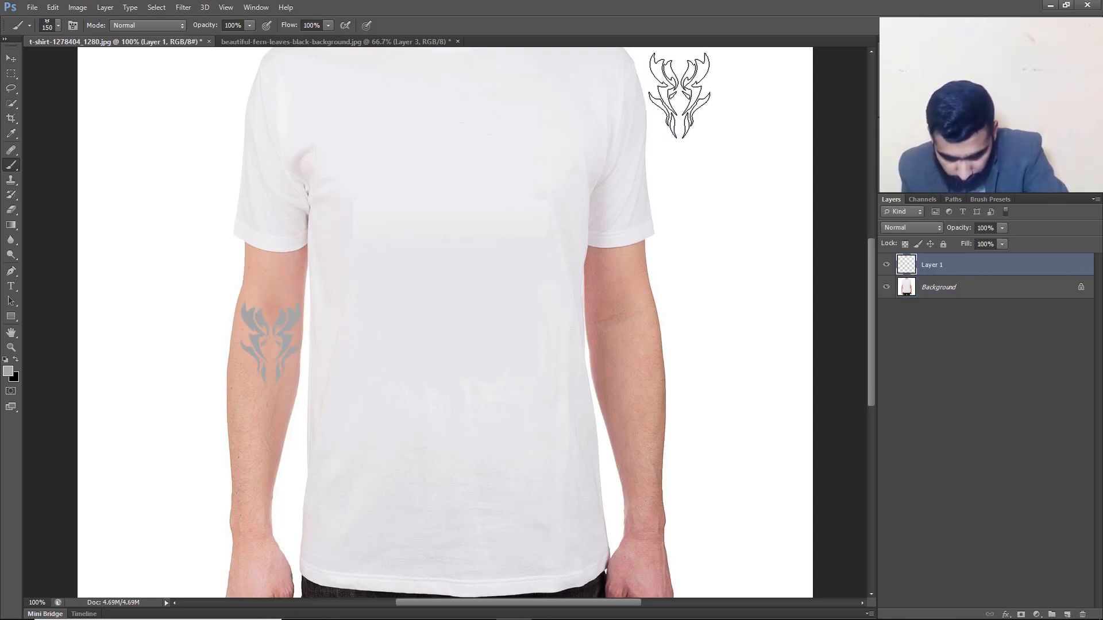
key(ctrl+z)
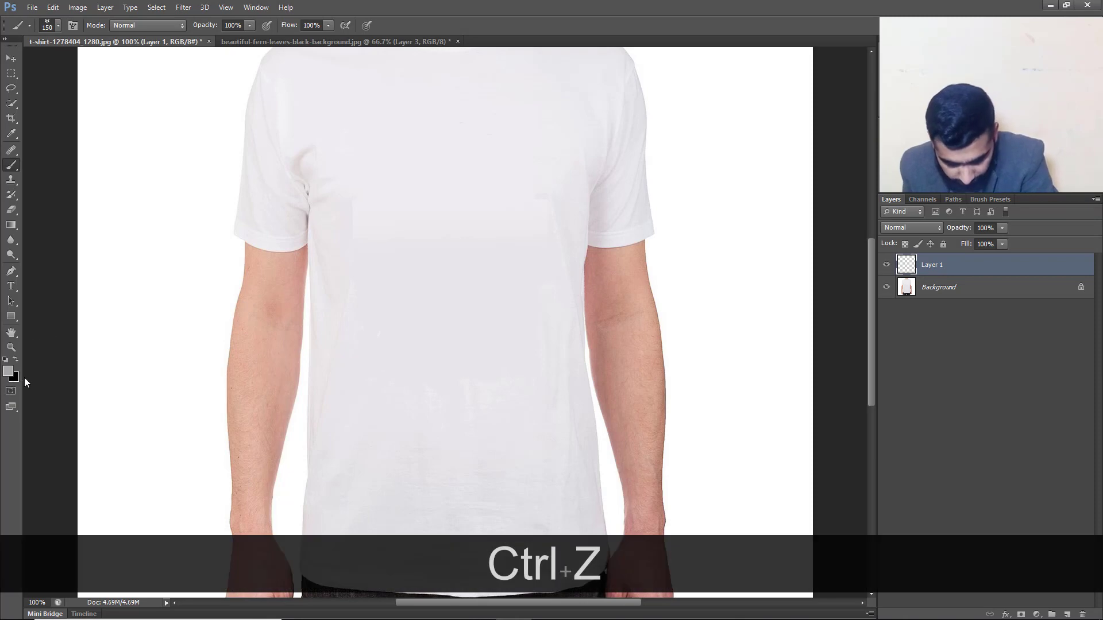
key(d)
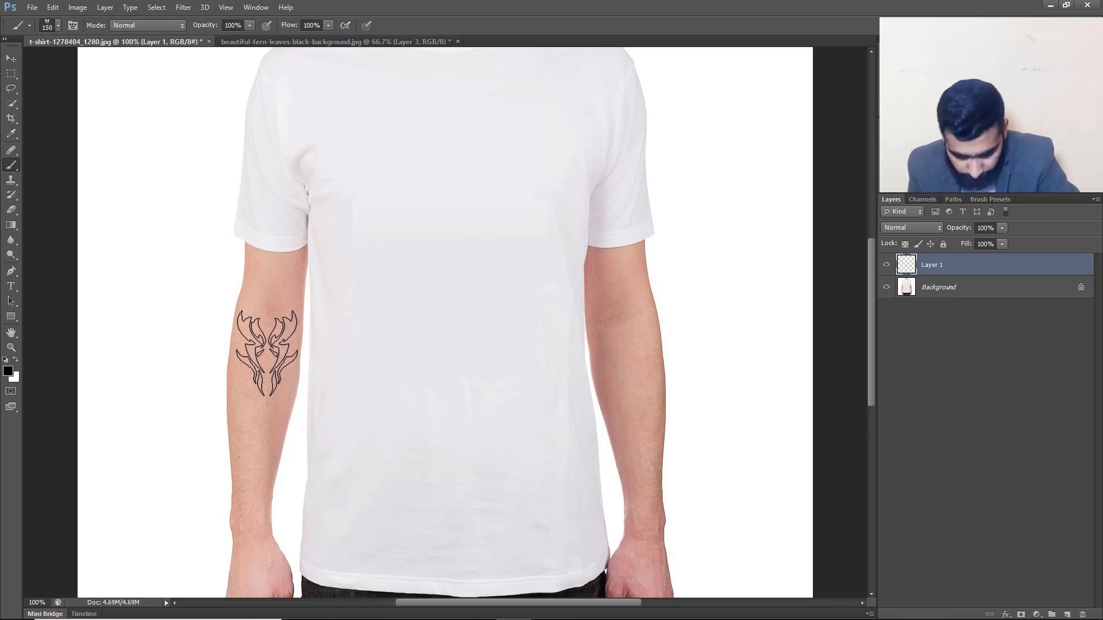
click(267, 354)
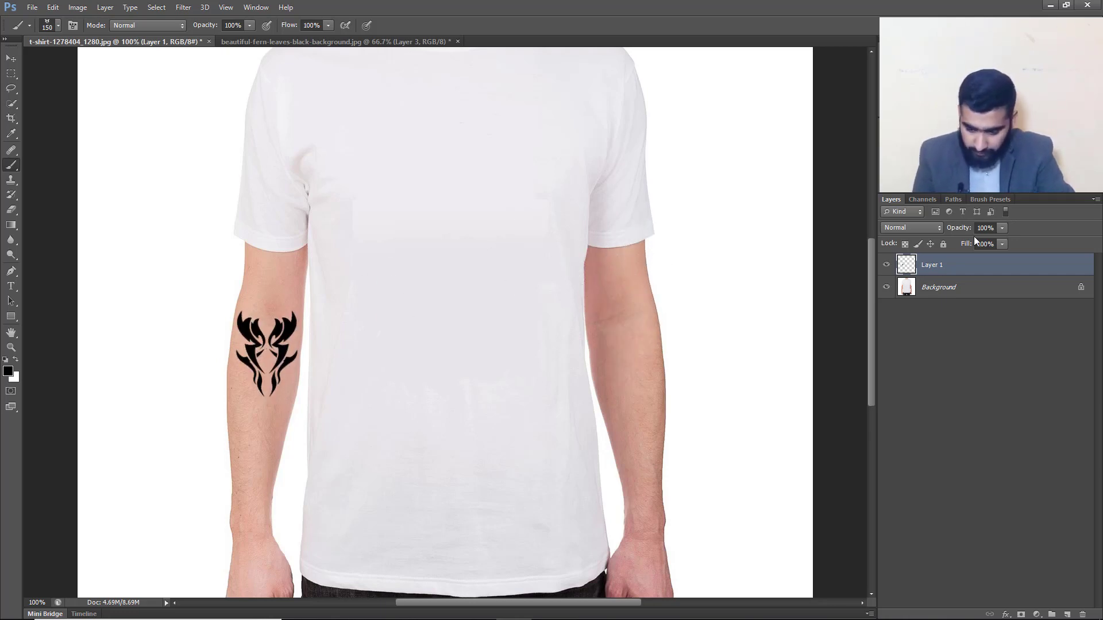
- Choose the 2500 px tribal brush preset with spiral swirls and reduce its size to 600 px
click(987, 200)
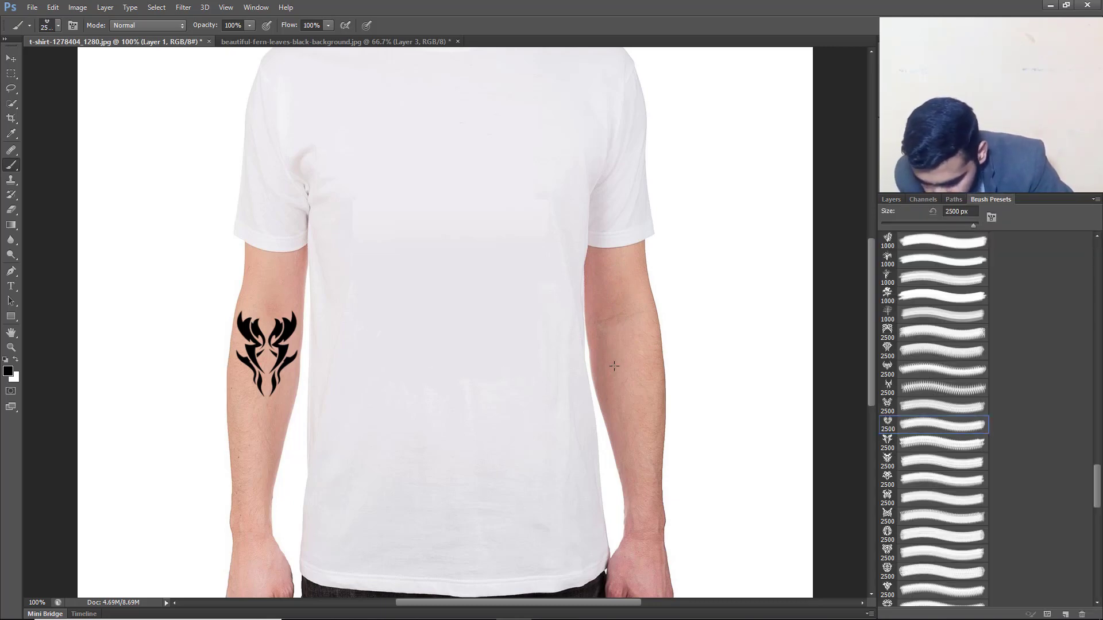
key(bracketleft)
key(bracketleft)
key(bracketleft)
key(bracketleft)
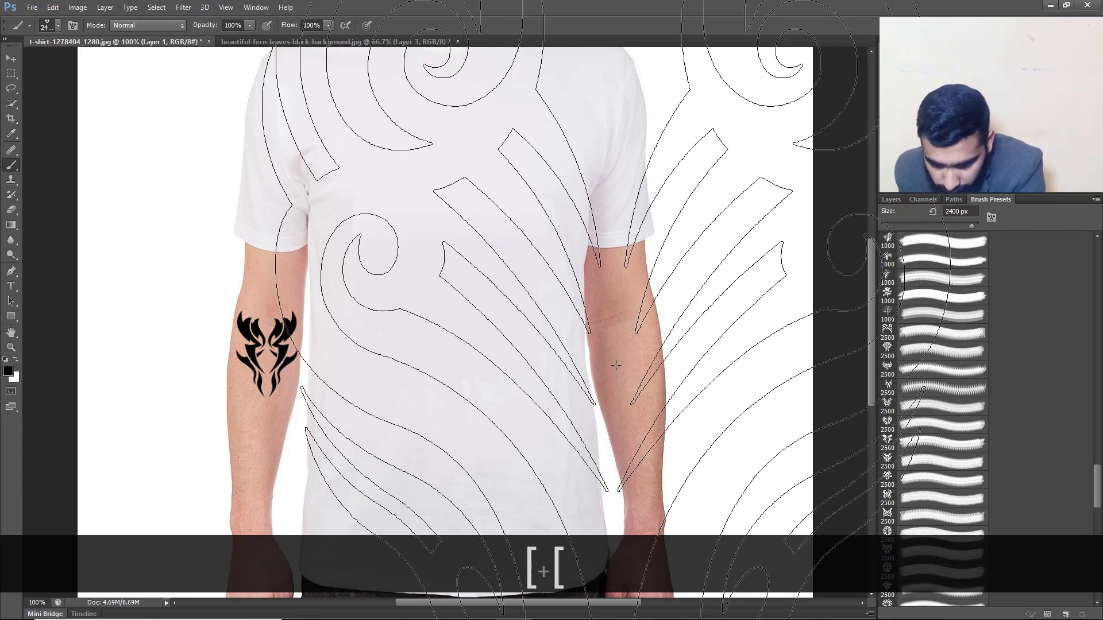
key(bracketleft)
key(bracketleft)
key(bracketleft)
key(bracketleft)
key(bracketleft)
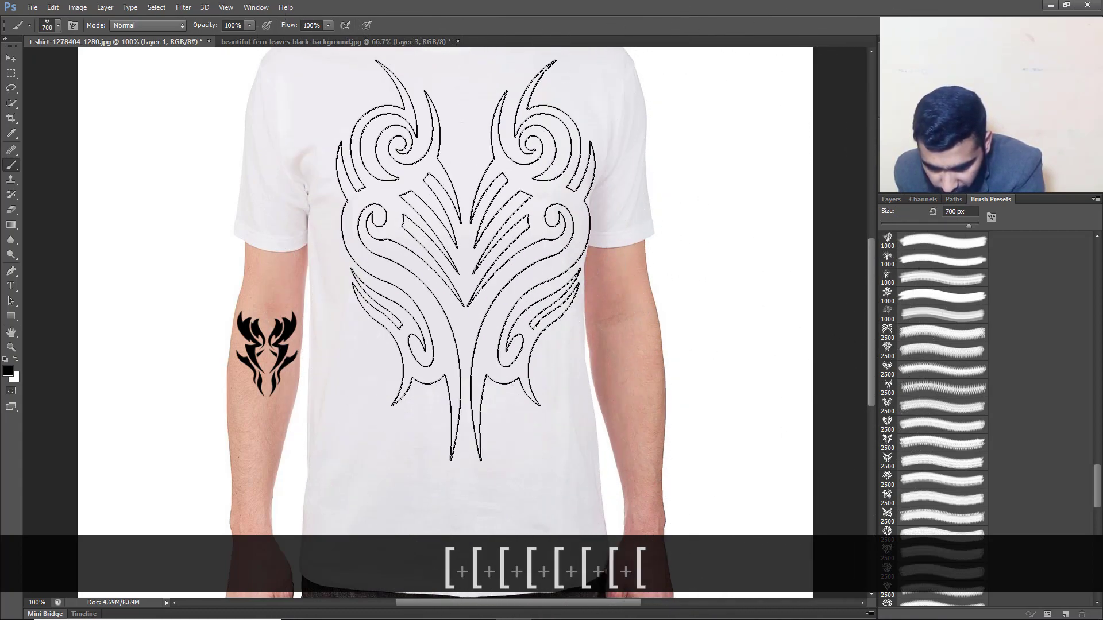
key(bracketright)
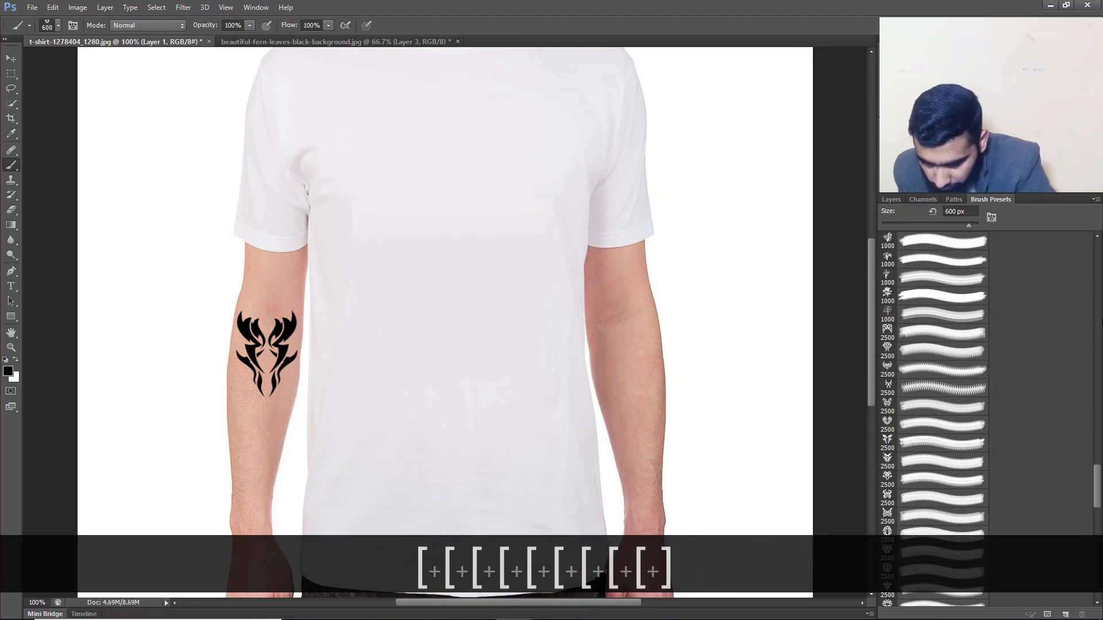
- Add a new layer above Layer 1 and stamp the 600 px swirl tribal motif in black on the T-shirt's chest
click(895, 200)
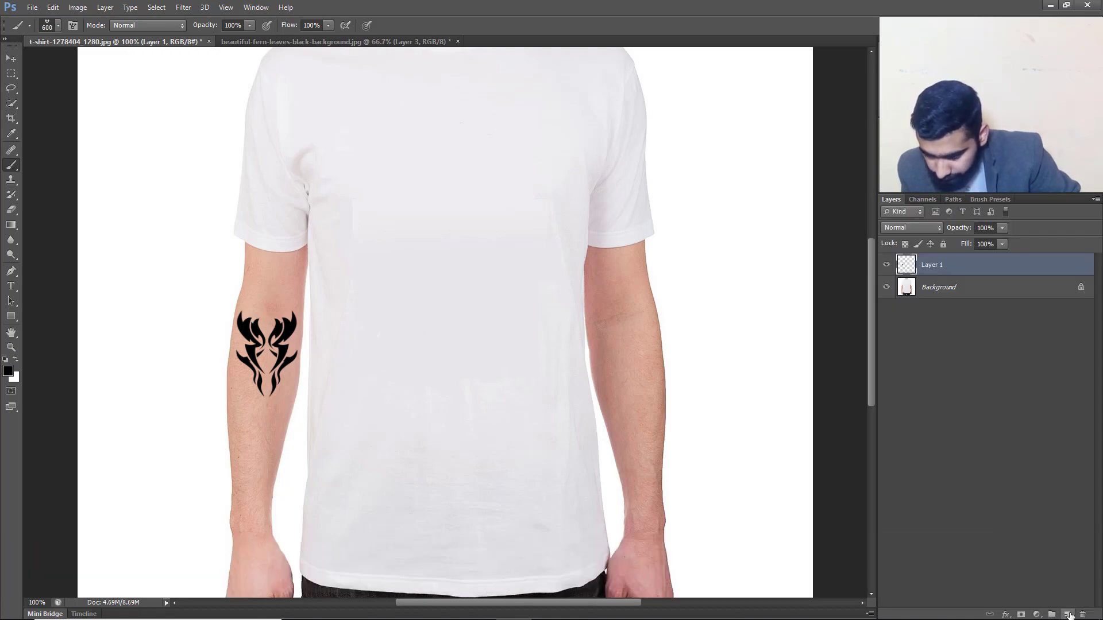
click(1068, 615)
key(ctrl+v)
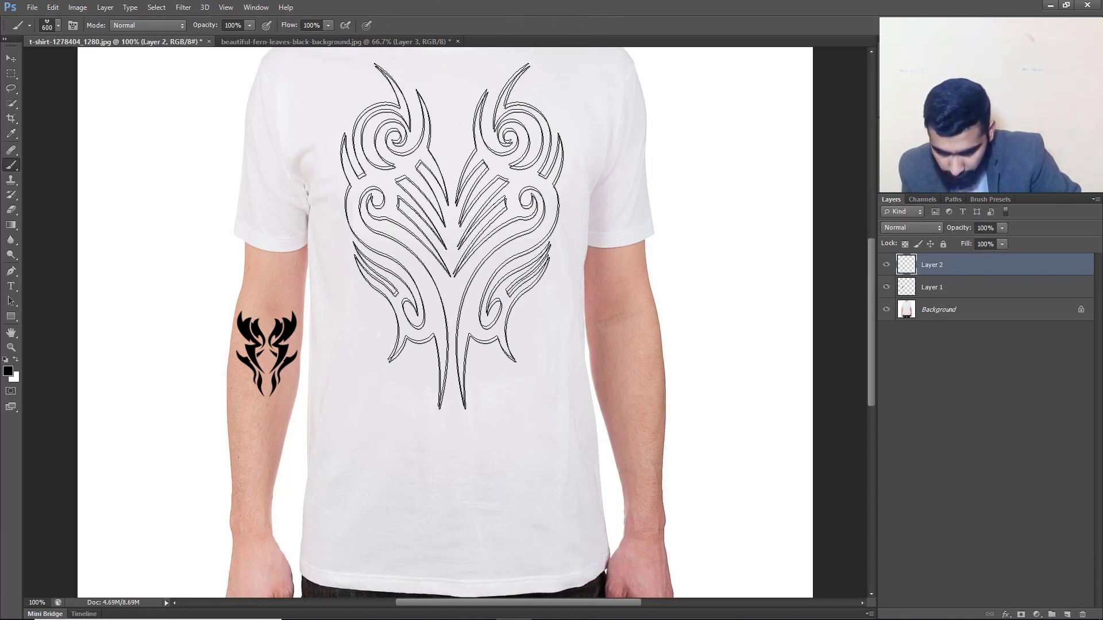
click(452, 237)
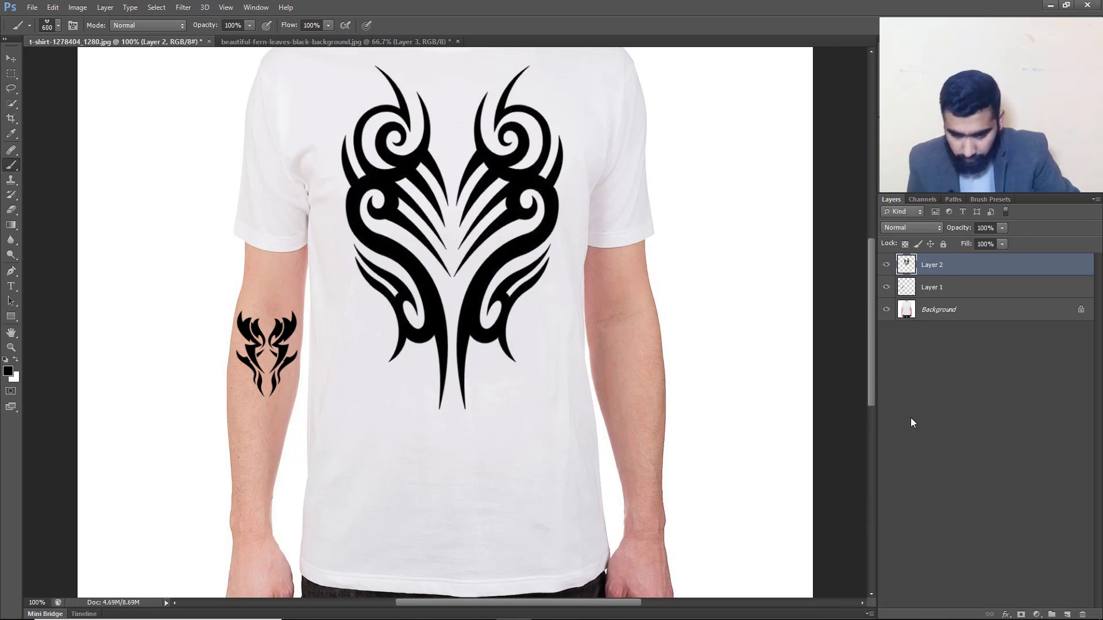
- Try stamping a second swirl motif over the shirt's right sleeve and undo it
key(ctrl+0)
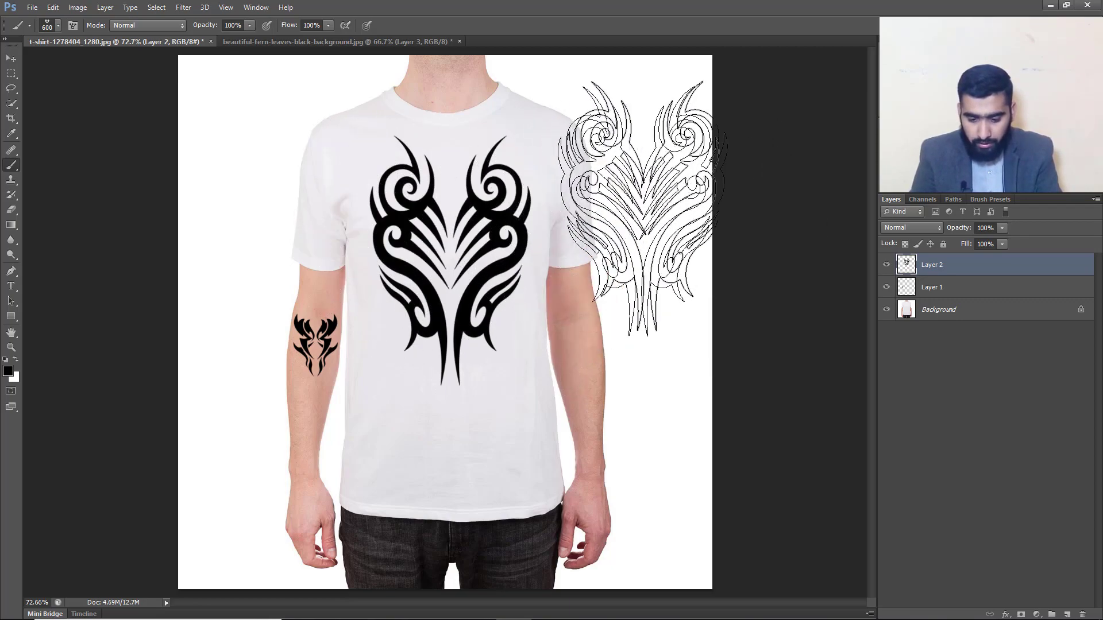
click(640, 230)
key(ctrl+z)
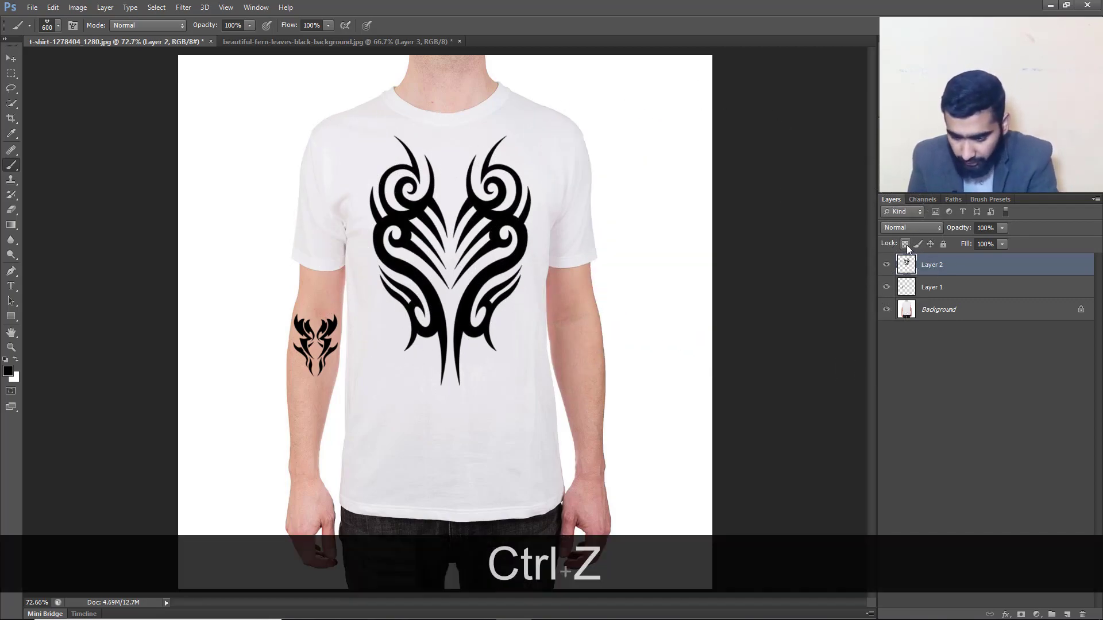
- Choose a different 2500 px tribal brush preset, reduce it to 175 px, and stamp it in black on the untattooed forearm
click(983, 199)
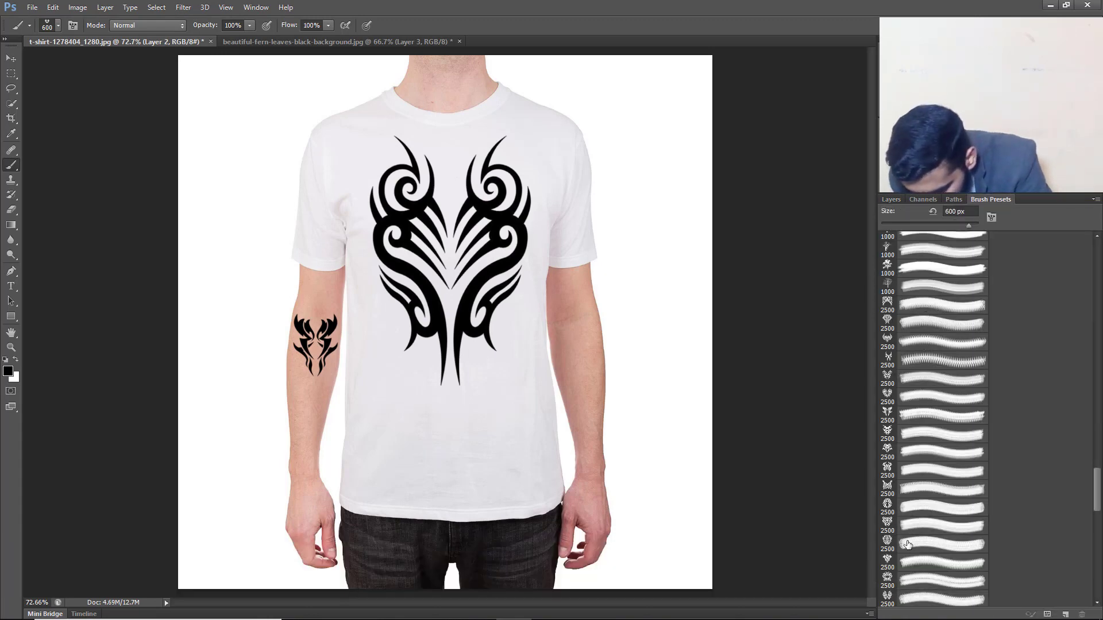
click(888, 557)
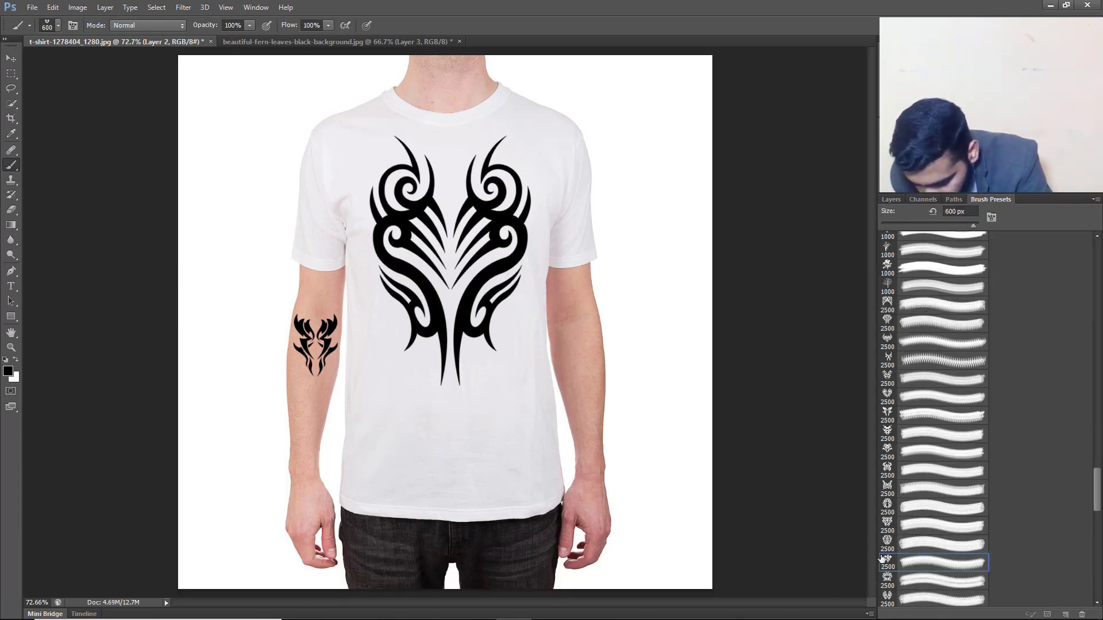
key(bracketleft)
key(bracketleft)
key(bracketleft)
key(bracketleft)
key(bracketleft)
key(bracketleft)
key(bracketleft)
key(bracketleft)
key(bracketleft)
key(bracketleft)
key(bracketleft)
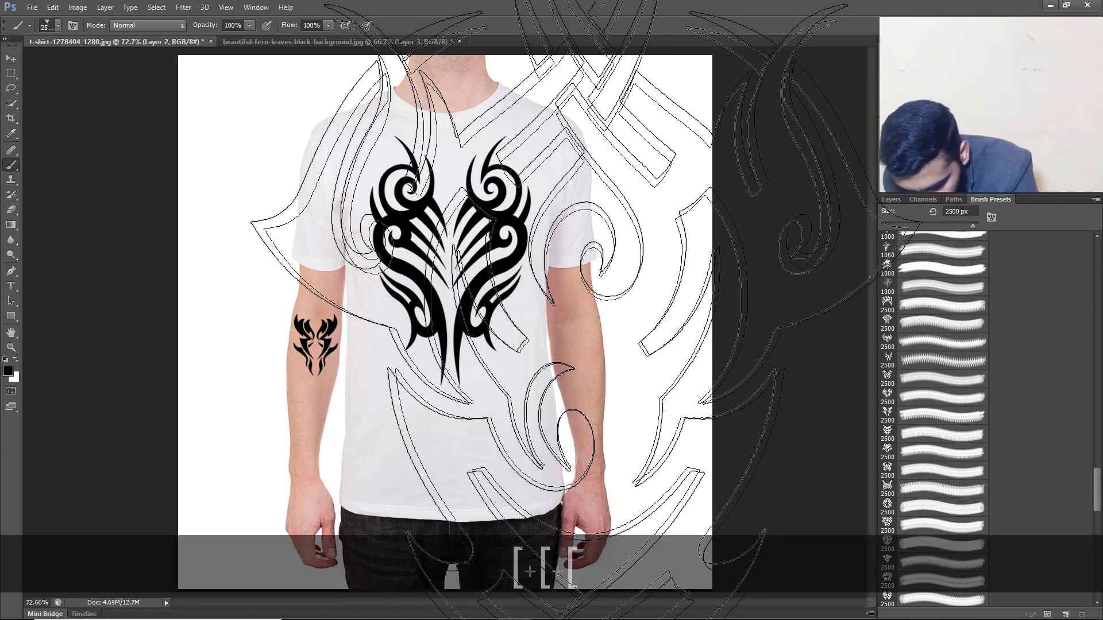
key(bracketleft)
key(bracketleft)
key(bracketleft)
key(bracketleft)
key(bracketleft)
key(bracketleft)
key(bracketleft)
key(bracketleft)
key(bracketleft)
key(bracketleft)
key(bracketleft)
key(bracketleft)
key(bracketleft)
key(bracketleft)
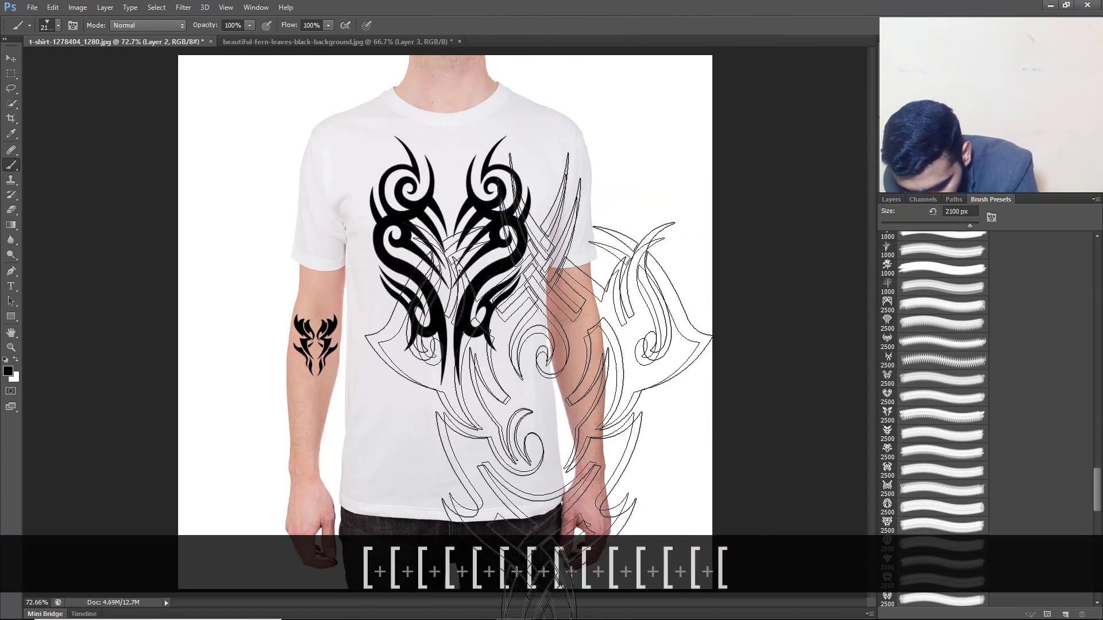
key(bracketleft)
key(bracketleft)
key(bracketleft)
key(bracketleft)
key(bracketleft)
key(bracketleft)
key(bracketleft)
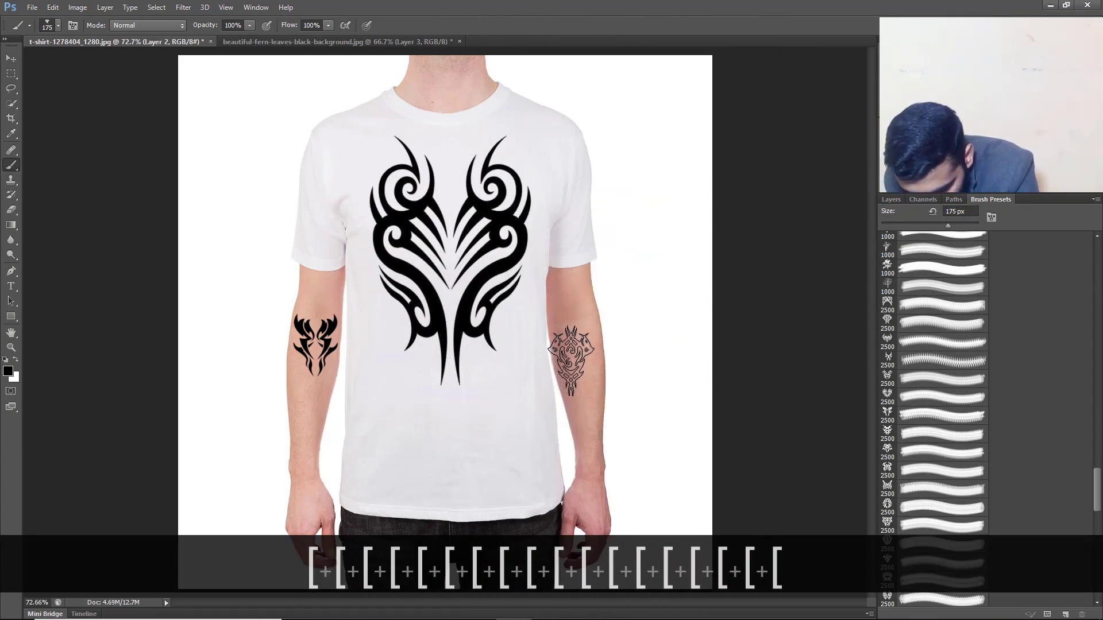
click(574, 358)
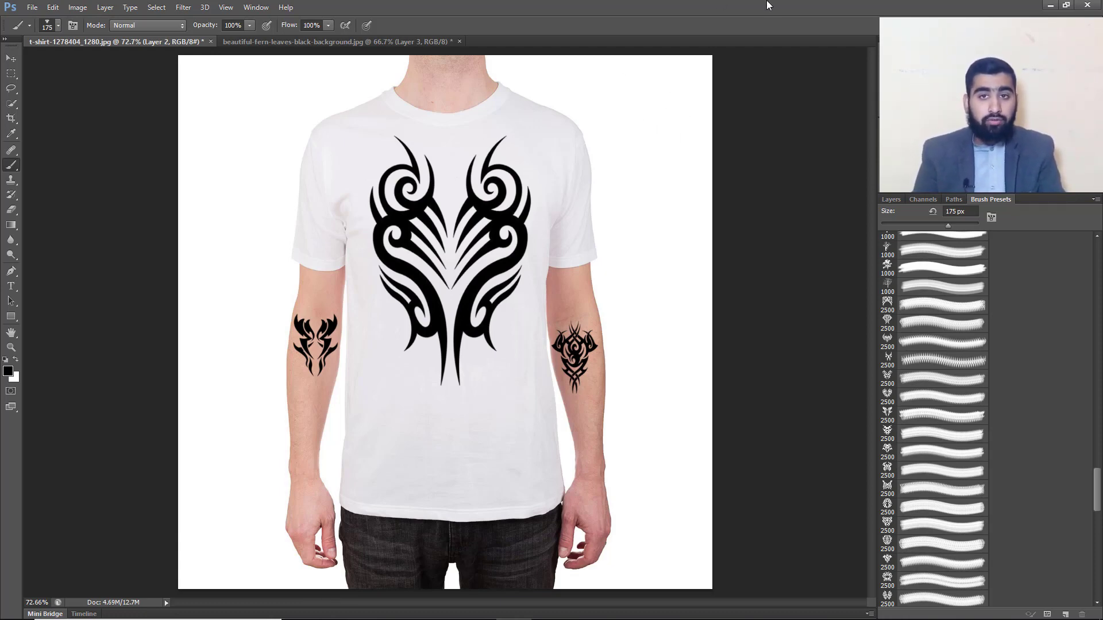
- Switch to File Explorer, view the birch-3691340_1920 image from the download folder inside Downloads, and close both the image and the folder
click(1050, 6)
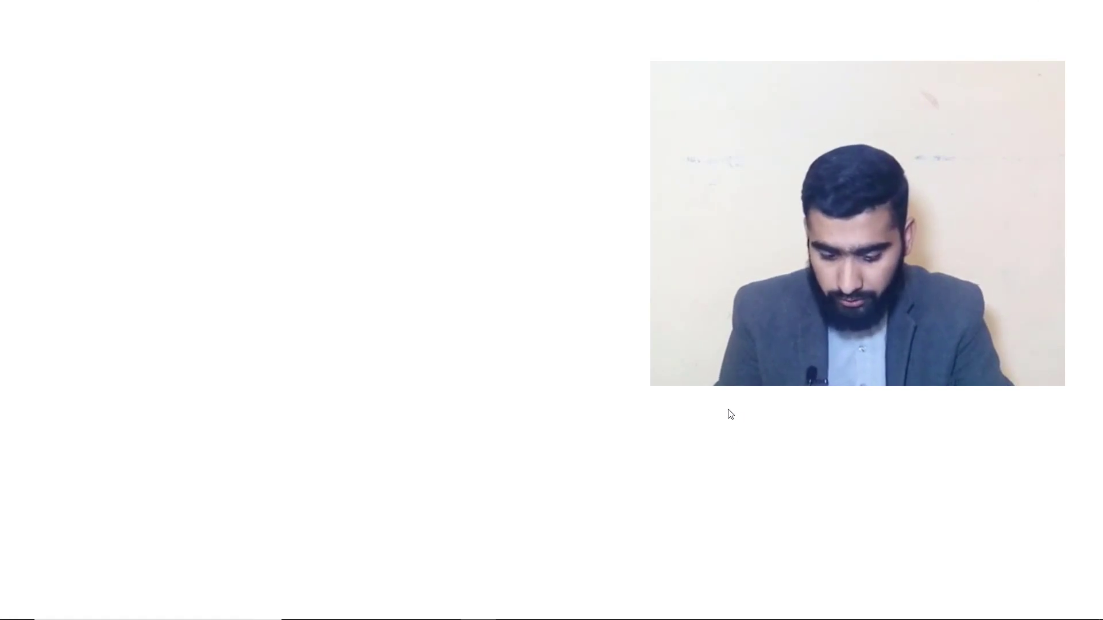
mouse_move(374, 608)
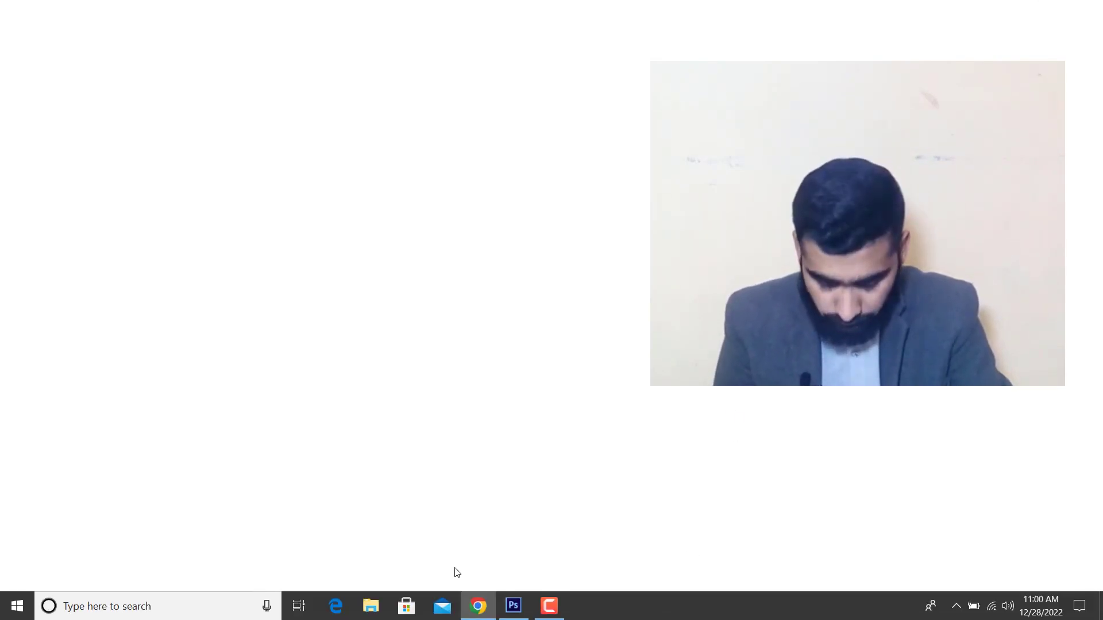
click(201, 204)
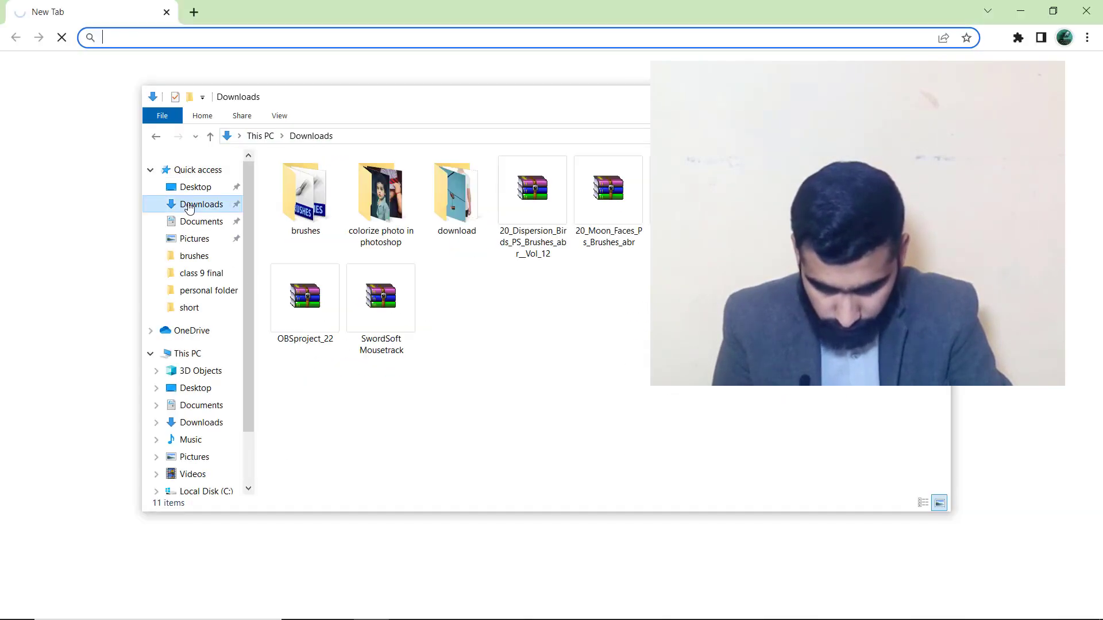
double_click(440, 204)
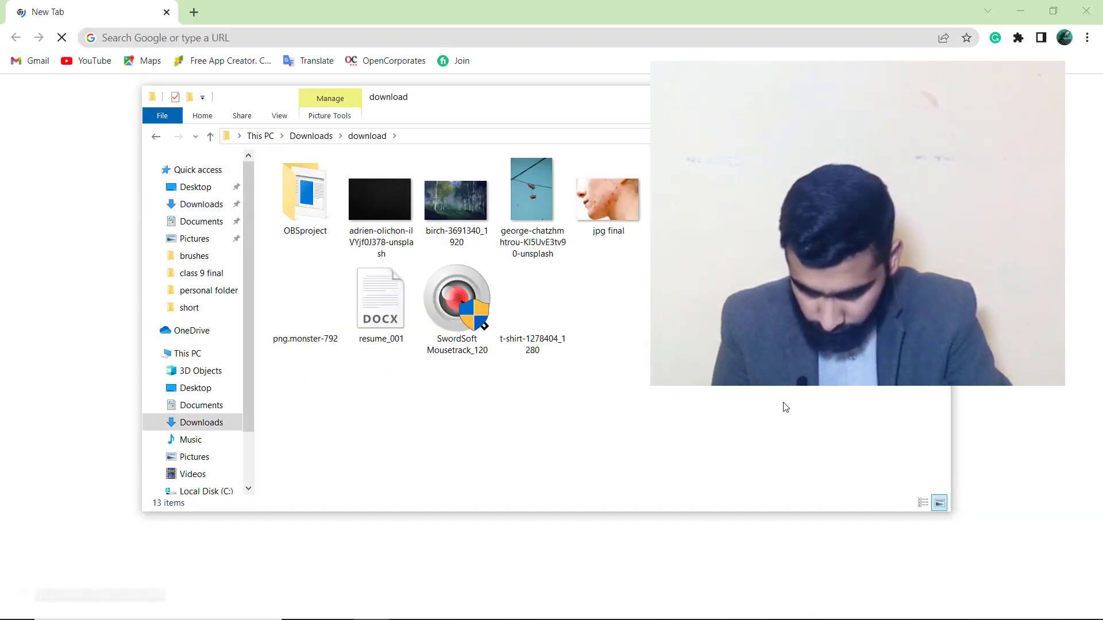
click(459, 202)
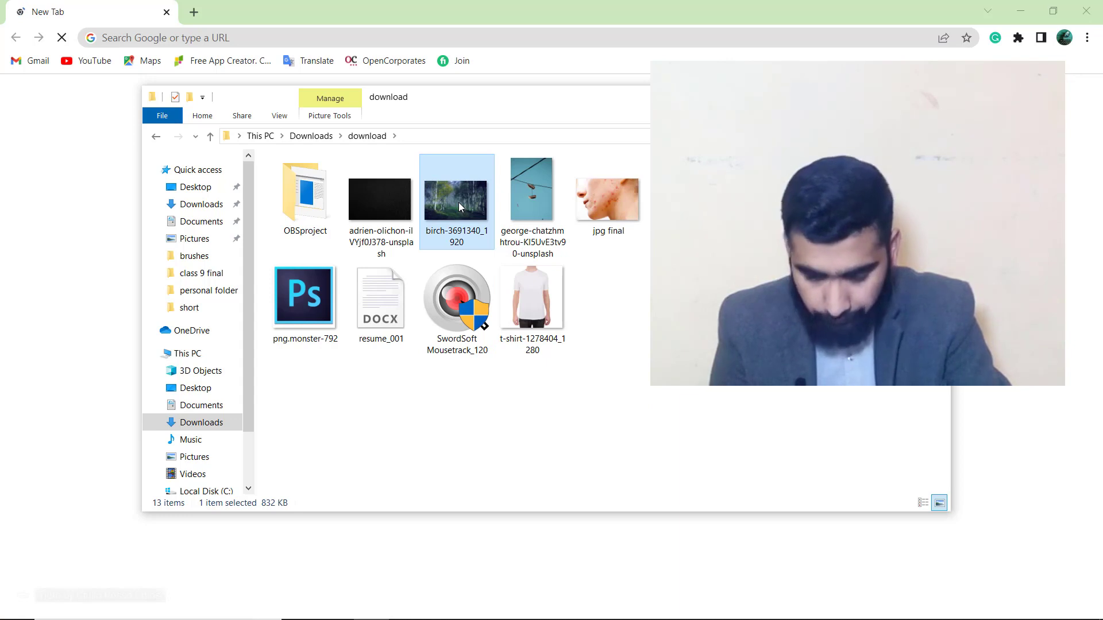
double_click(458, 202)
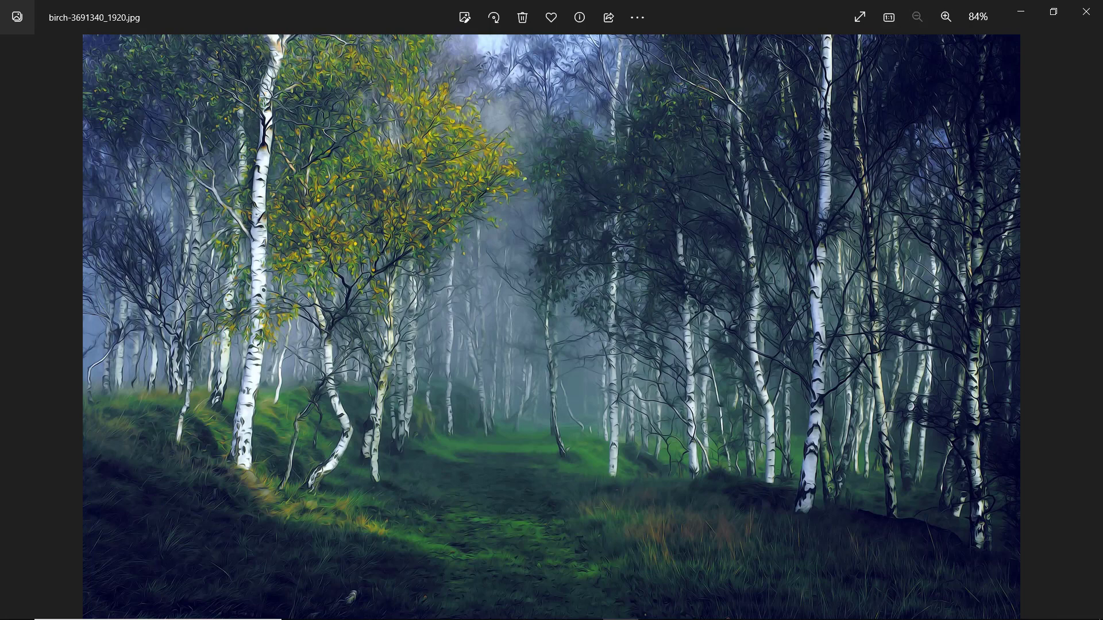
click(1086, 12)
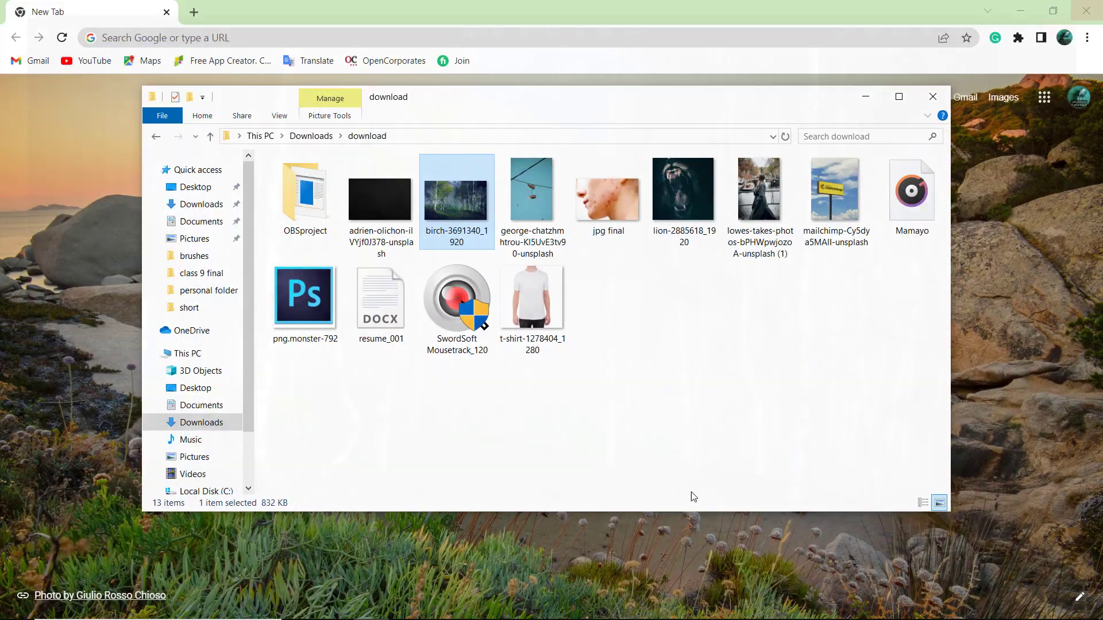
click(942, 93)
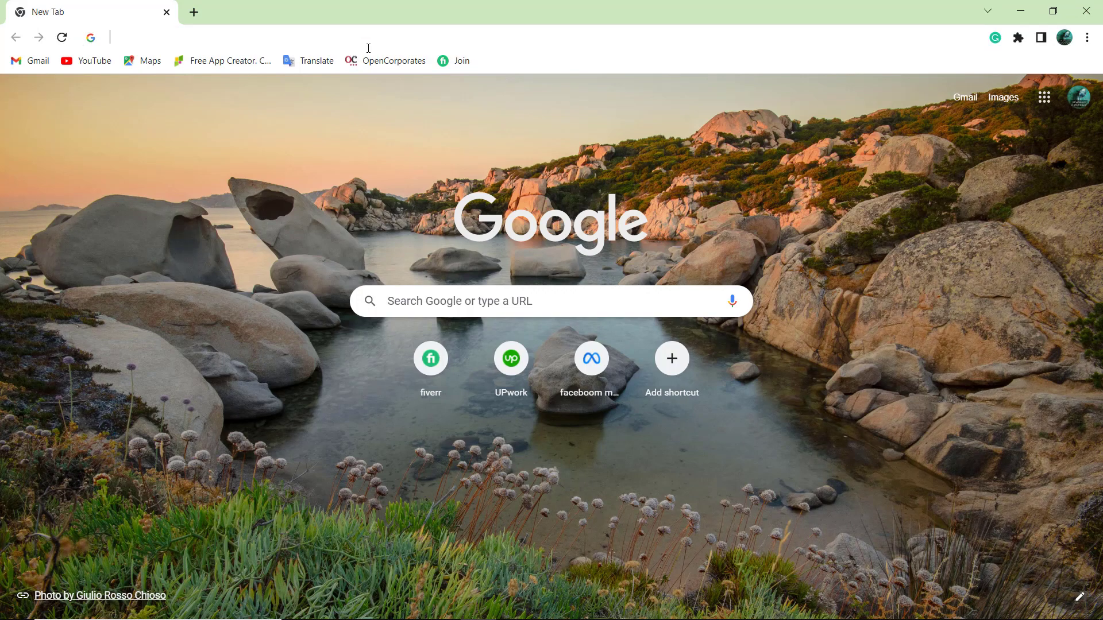
- Search Google in Chrome for "brushes for photoshop" and open Brusheezy's Photoshop Free Brushes page
text(br)
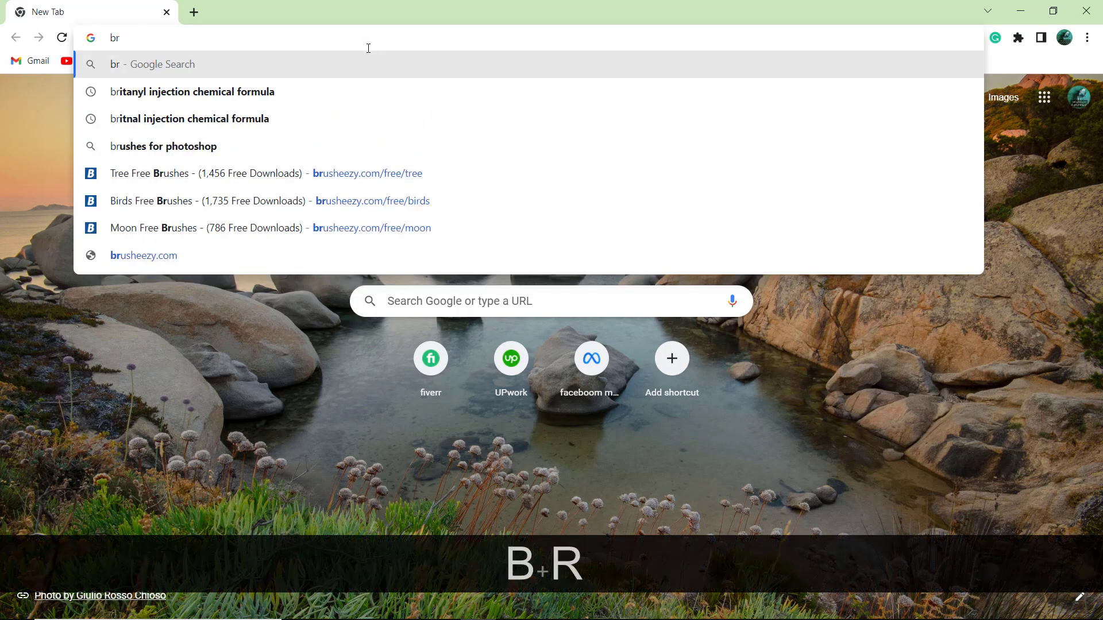
text(ush)
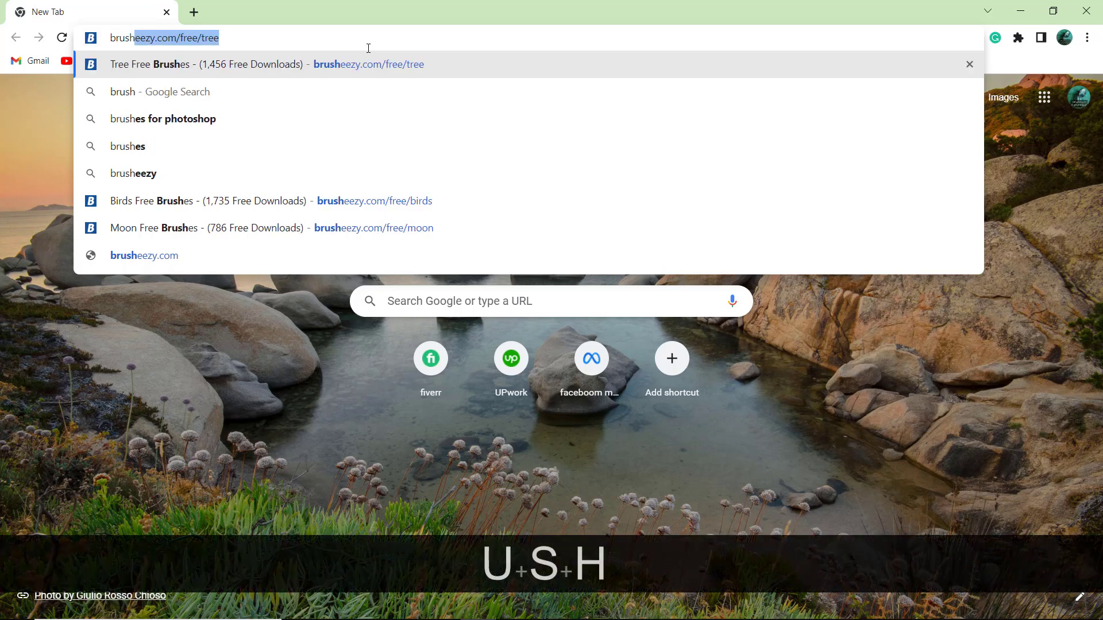
text(ess)
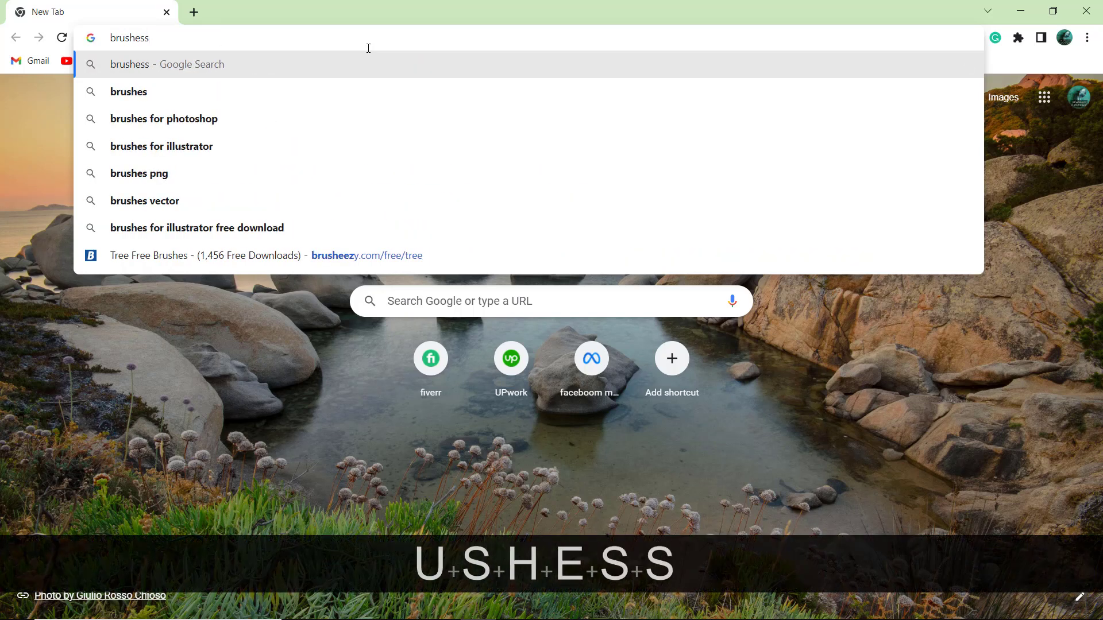
key(Down)
key(Down)
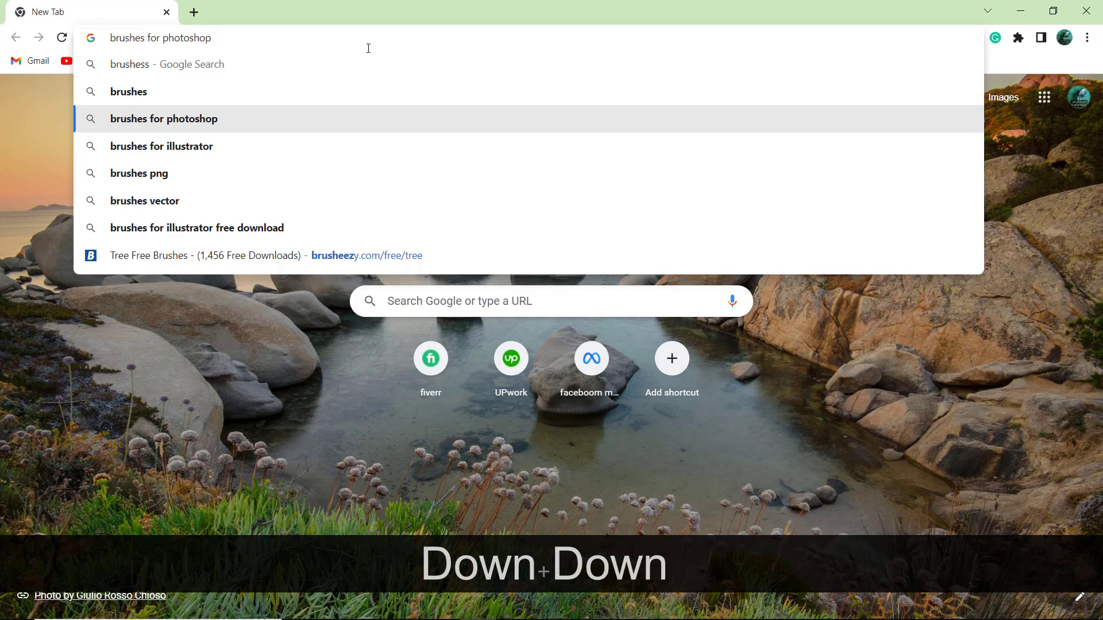
key(Return)
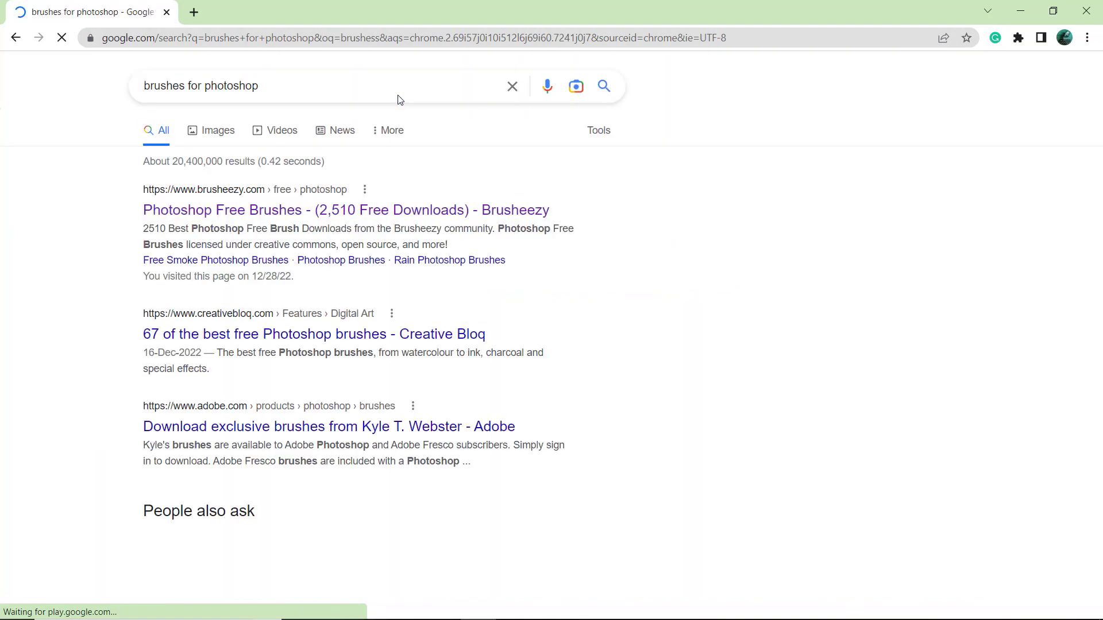
click(329, 212)
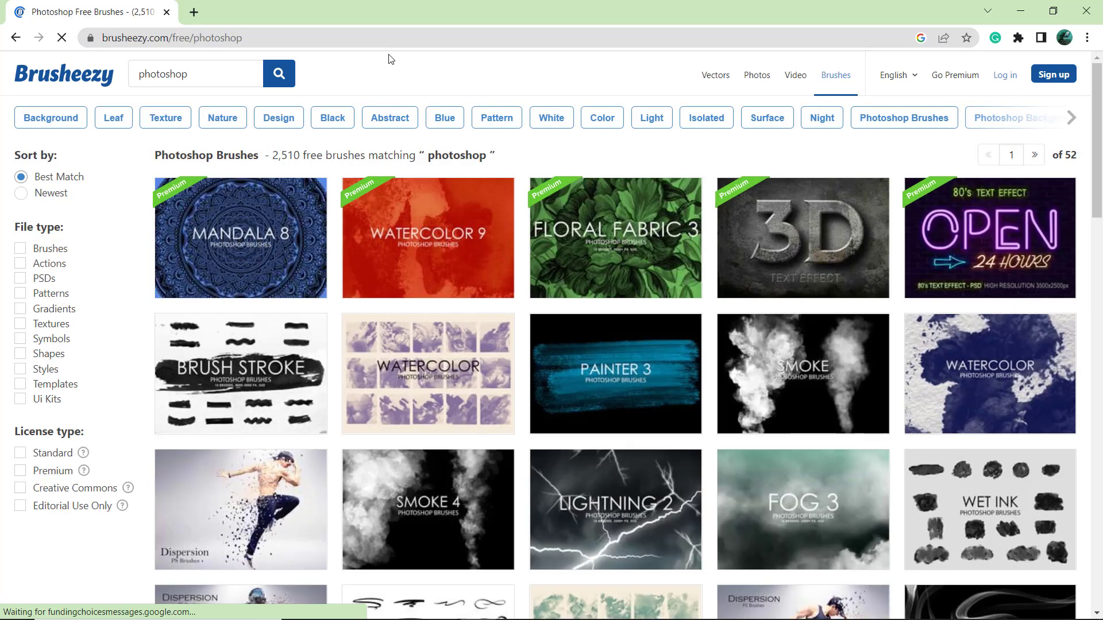
- Examine the range of free Photoshop brush packs offered on the Brusheezy results page
scroll(391, 58, down, 4)
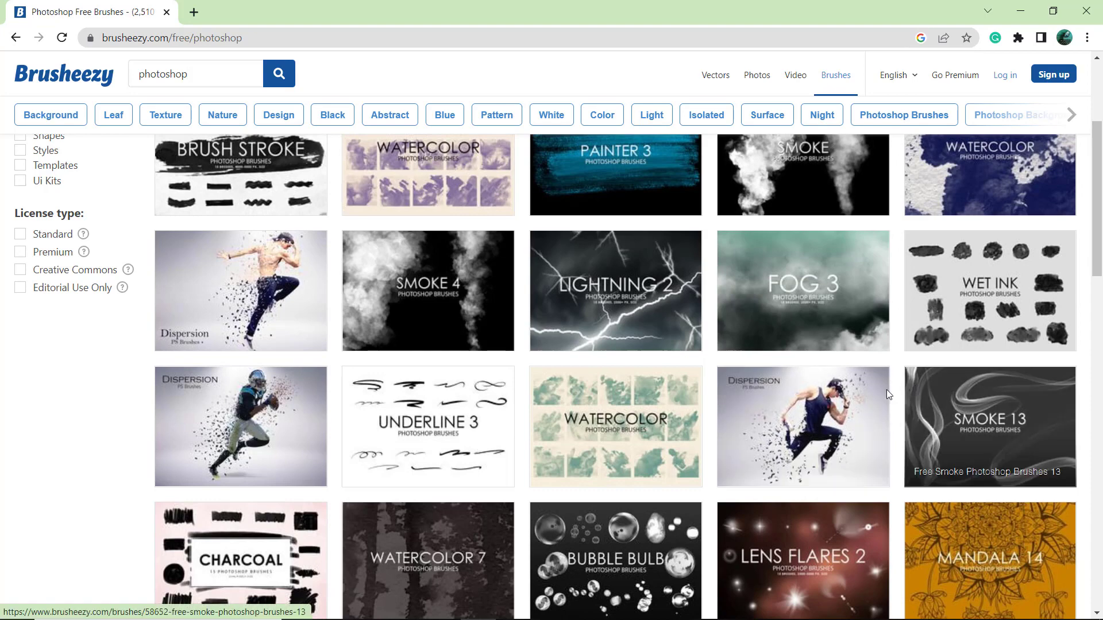
scroll(625, 368, down, 7)
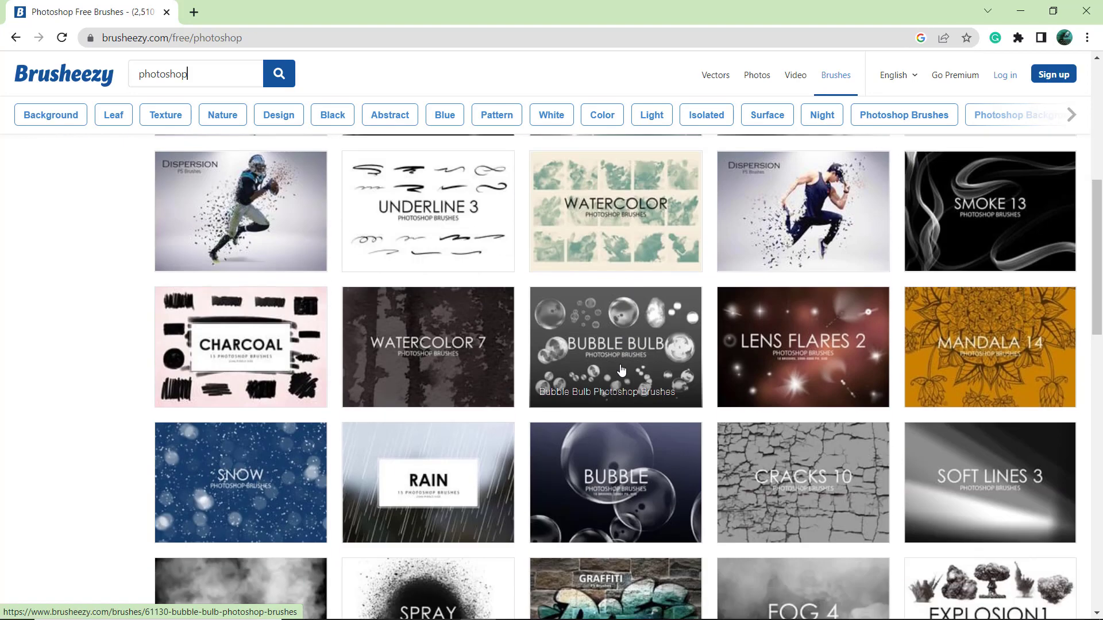
scroll(625, 368, down, 4)
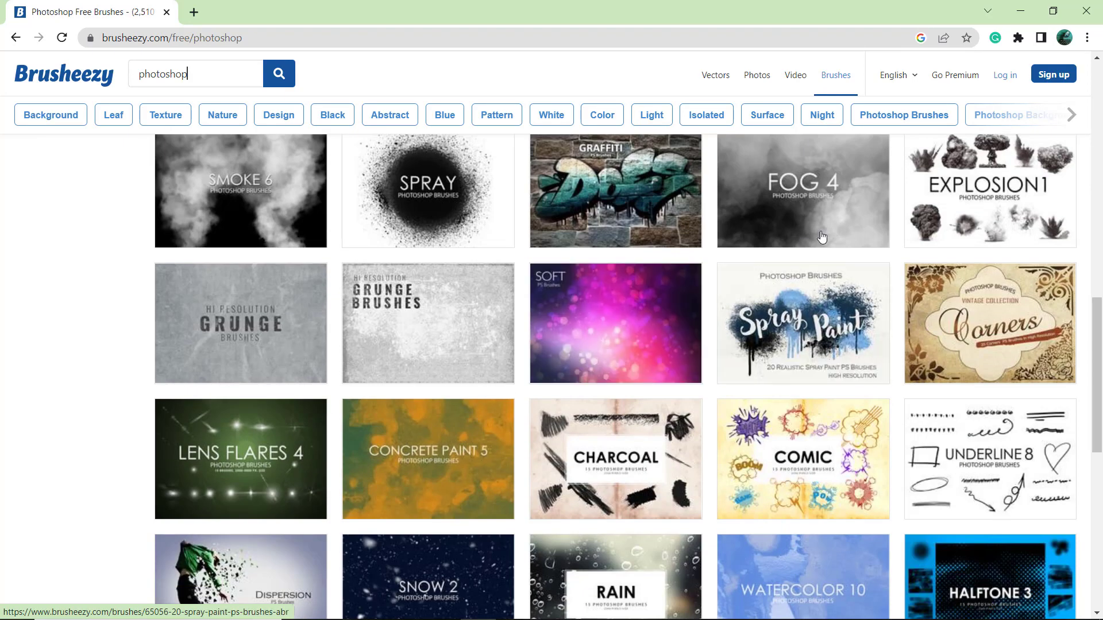
scroll(616, 356, down, 5)
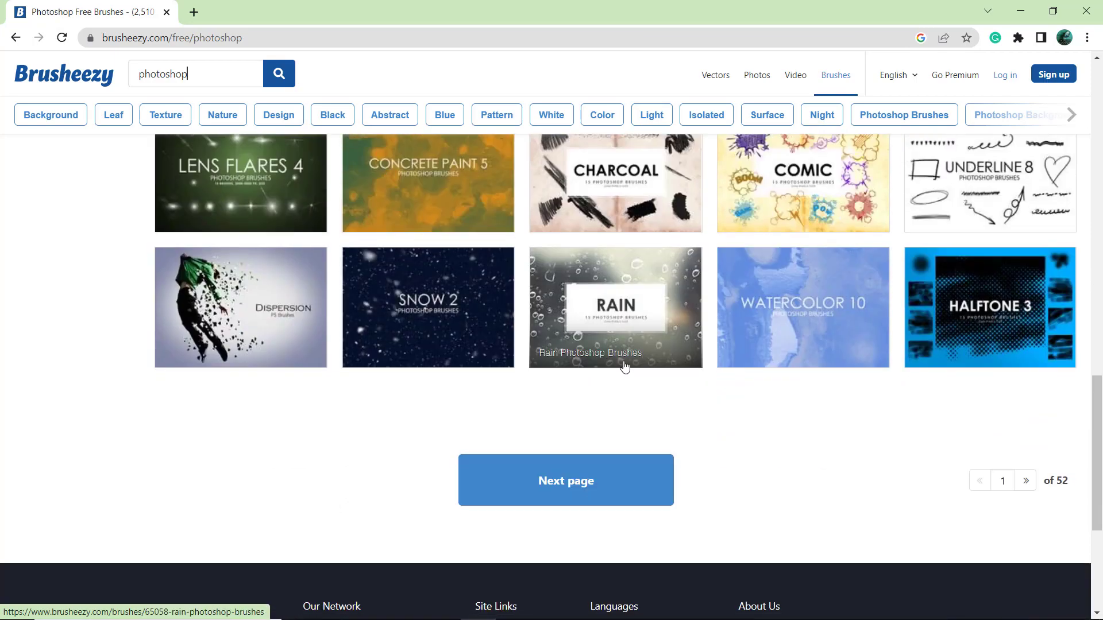
scroll(626, 367, up, 6)
scroll(626, 367, up, 4)
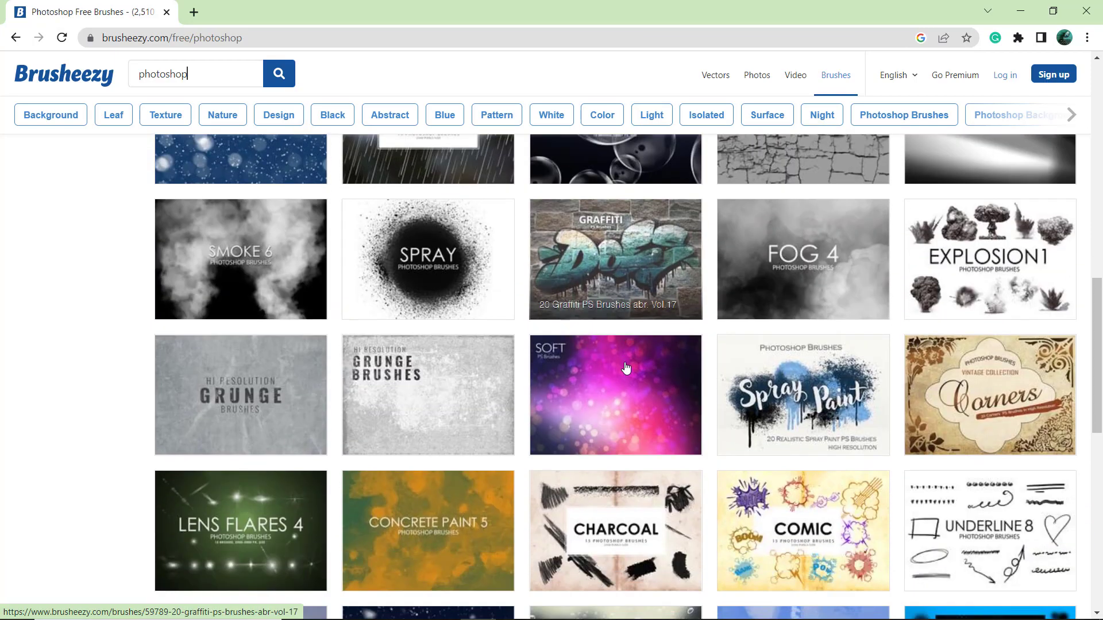
scroll(626, 367, up, 3)
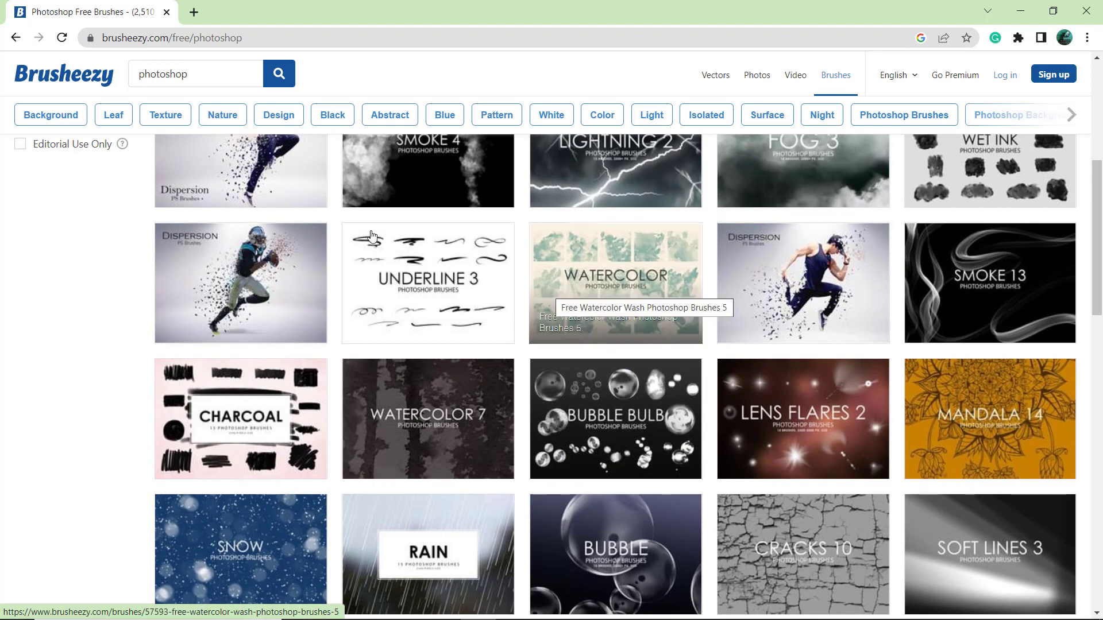
- Browse Brusheezy's Design category and open the Halftone Photoshop Brushes pack
click(279, 115)
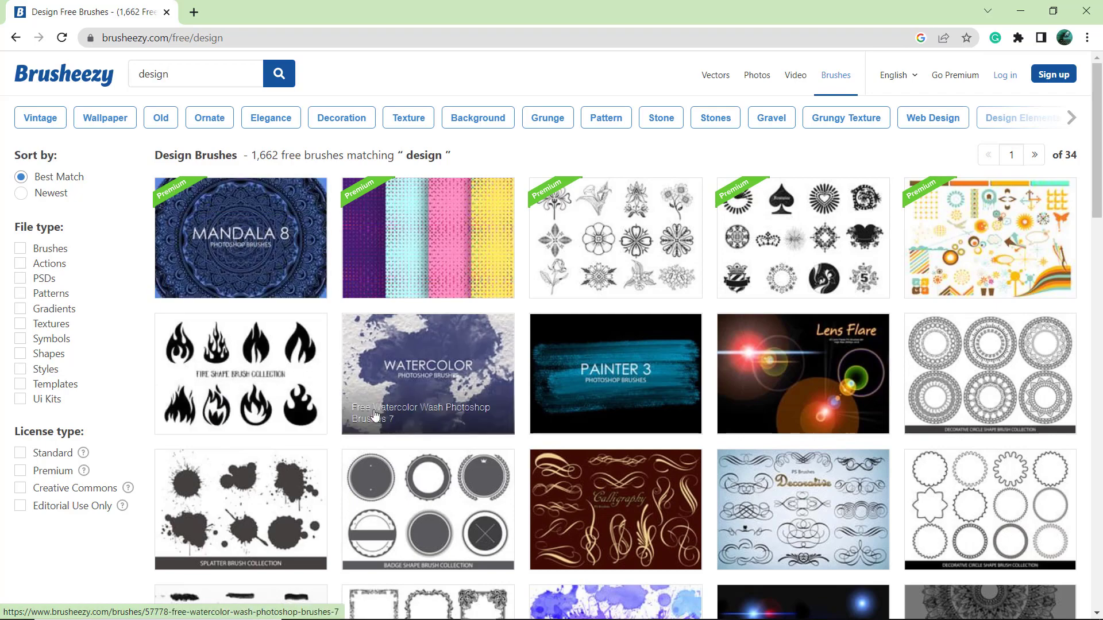
scroll(367, 445, down, 3)
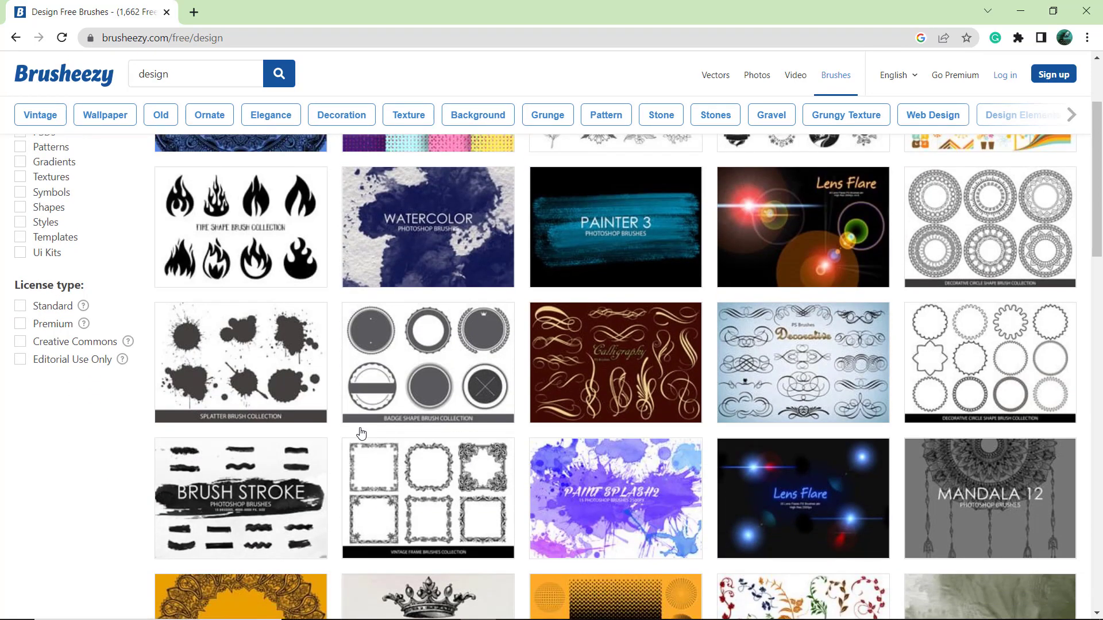
scroll(361, 434, down, 4)
scroll(549, 302, down, 4)
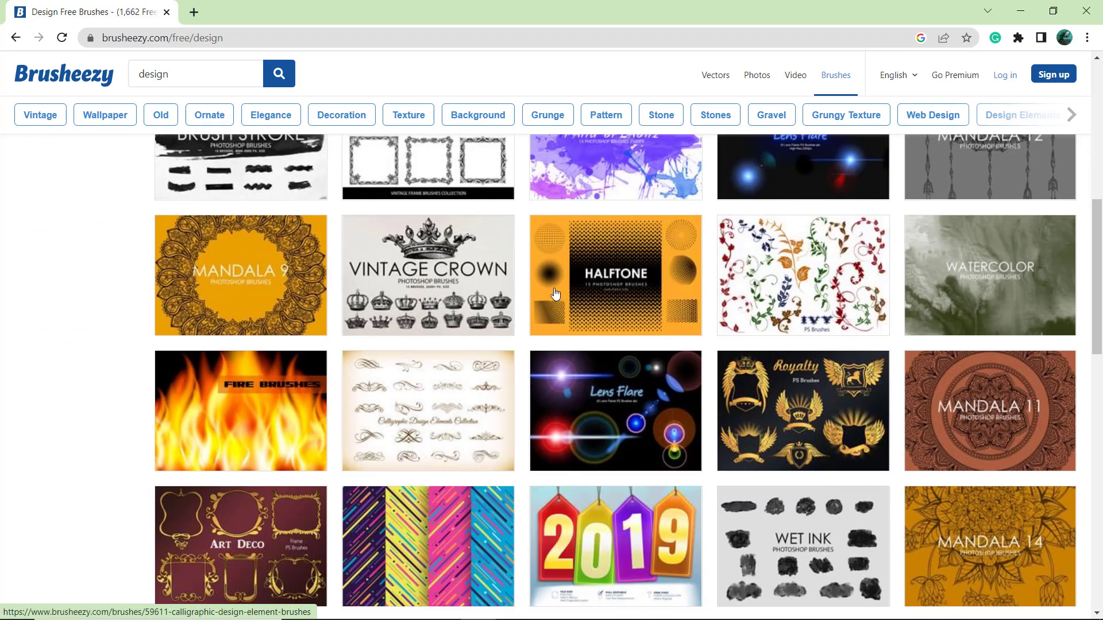
click(565, 282)
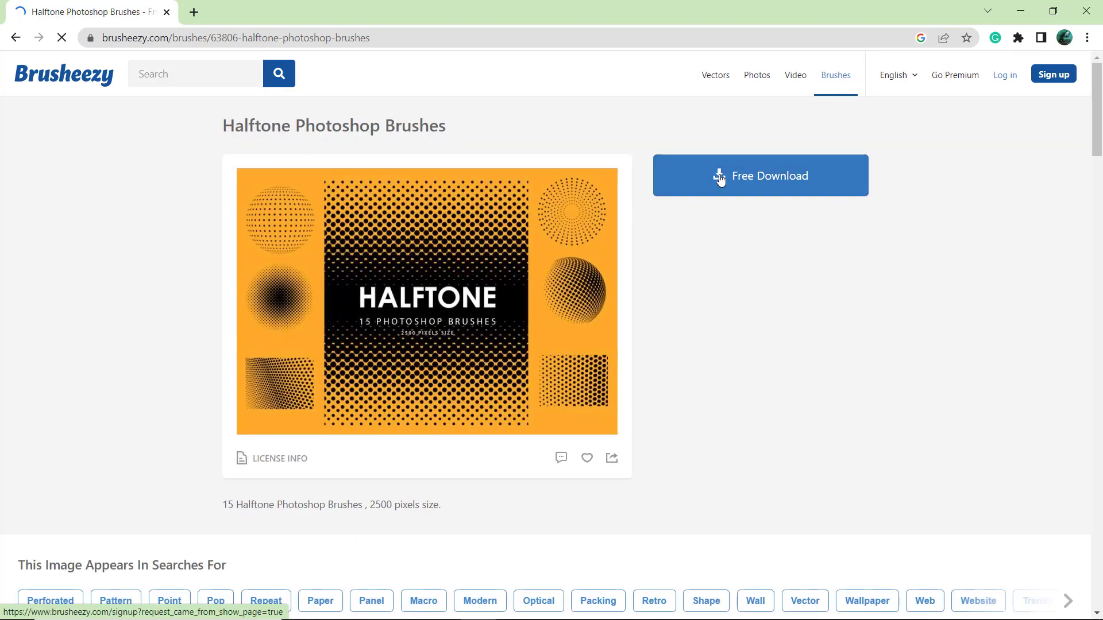
- Download the Halftone Photoshop Brushes pack for free without creating an account, and show the downloaded zip in its folder
click(720, 178)
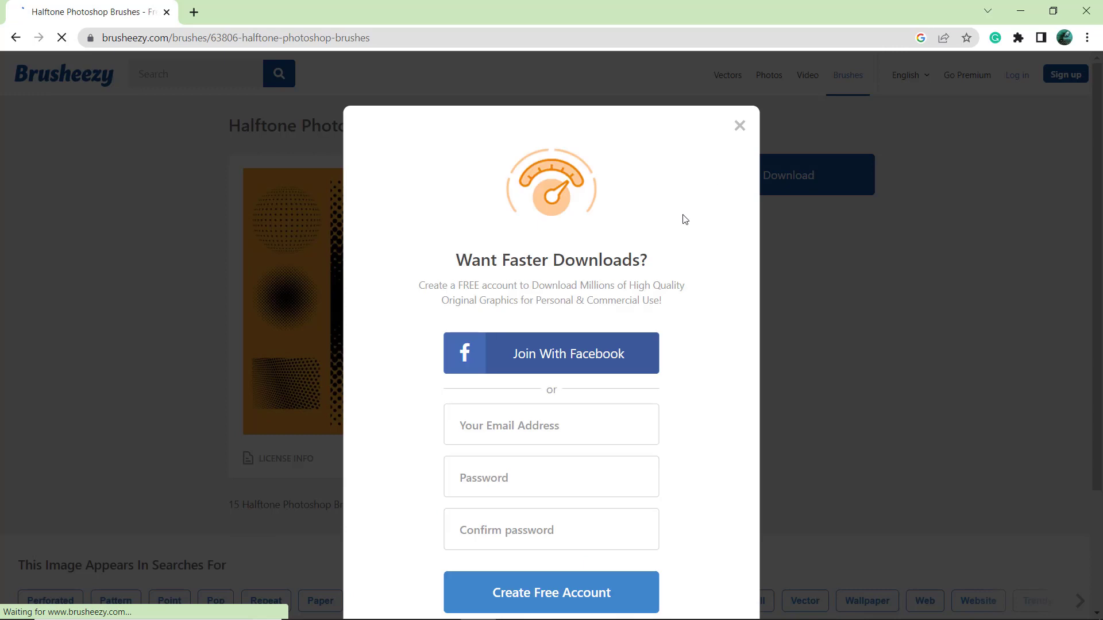
click(738, 126)
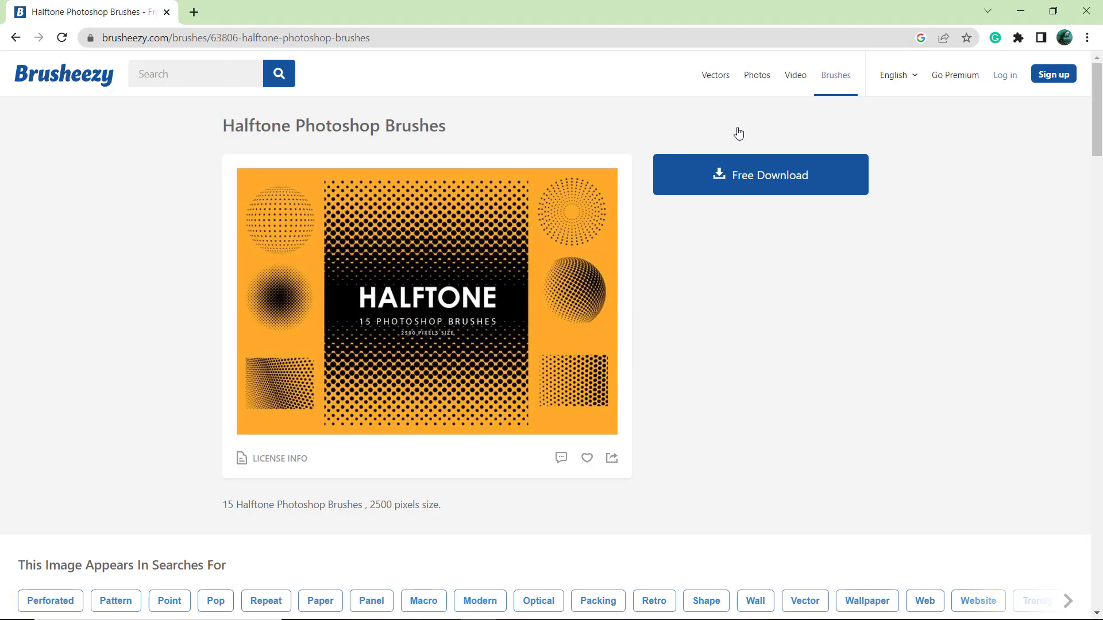
click(735, 171)
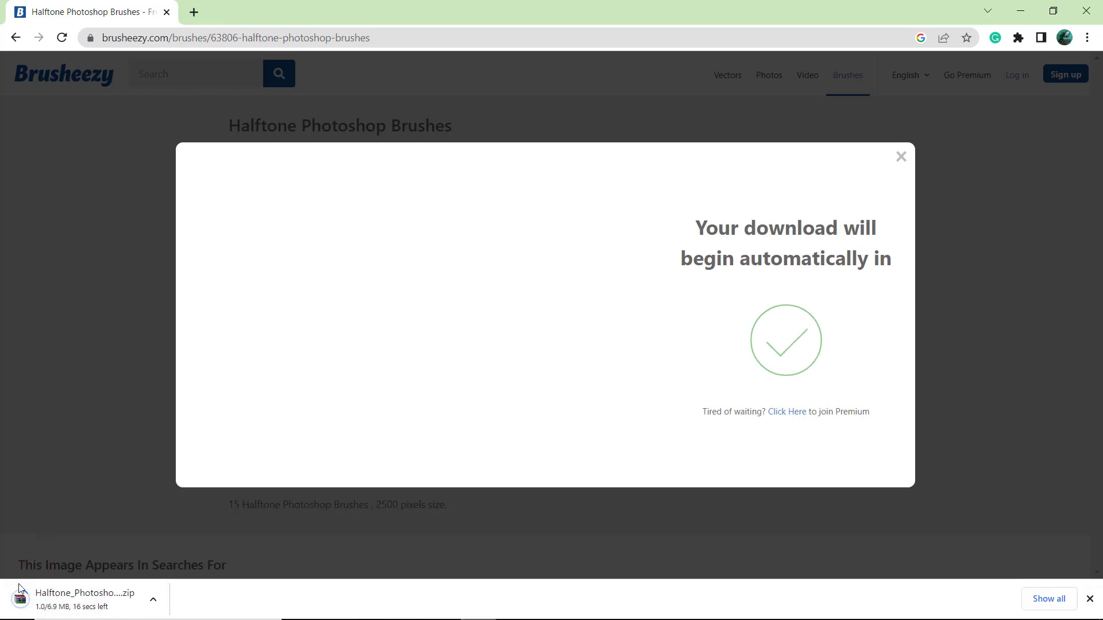
click(900, 156)
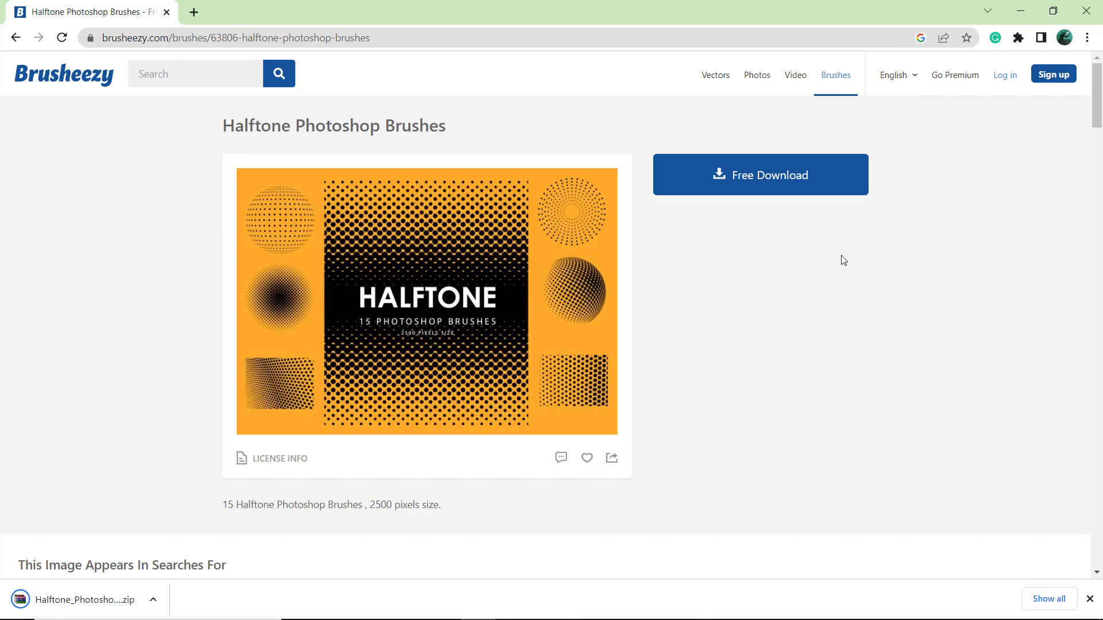
click(154, 601)
click(186, 551)
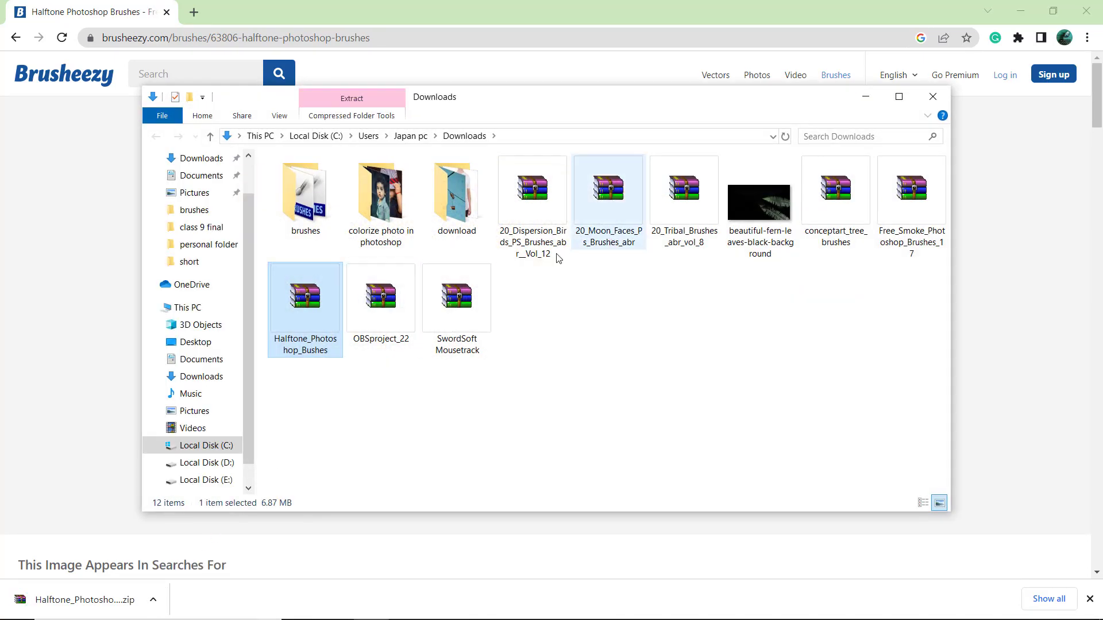
- Extract the Halftone_Photoshop_Bushes archive into Downloads and load the extracted Halftone Photoshop Bushes brush file into Photoshop
click(899, 96)
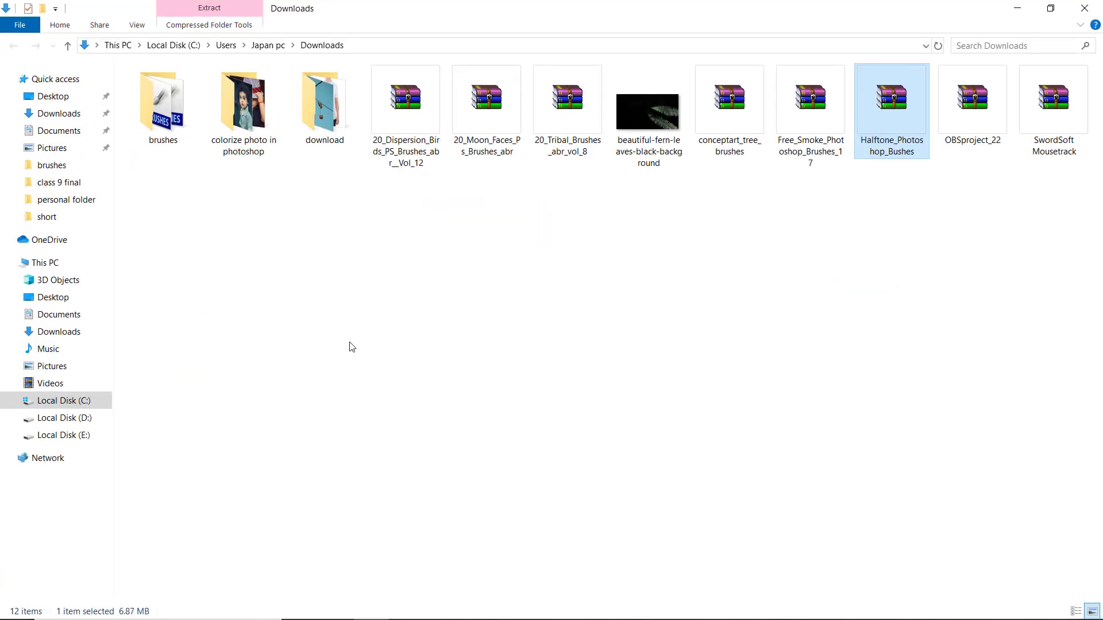
right_click(896, 131)
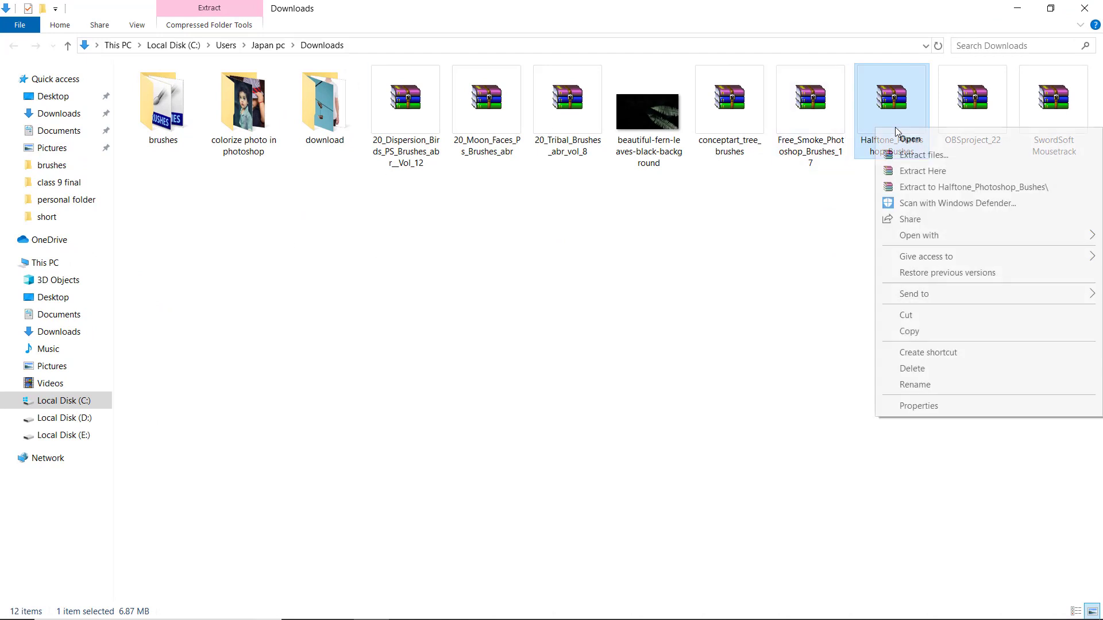
click(924, 171)
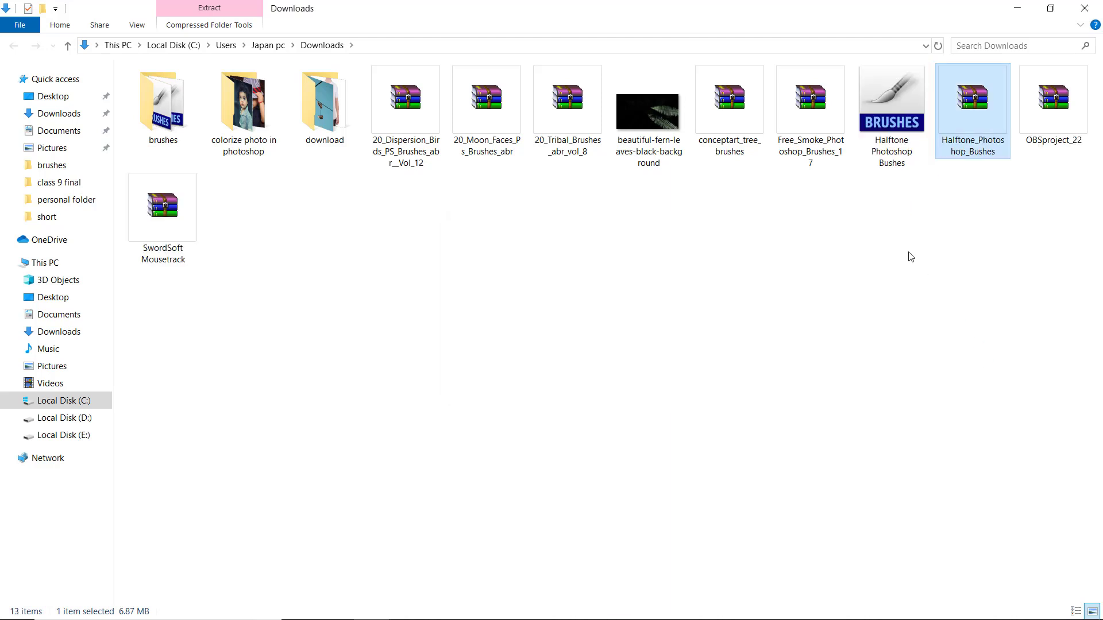
click(889, 167)
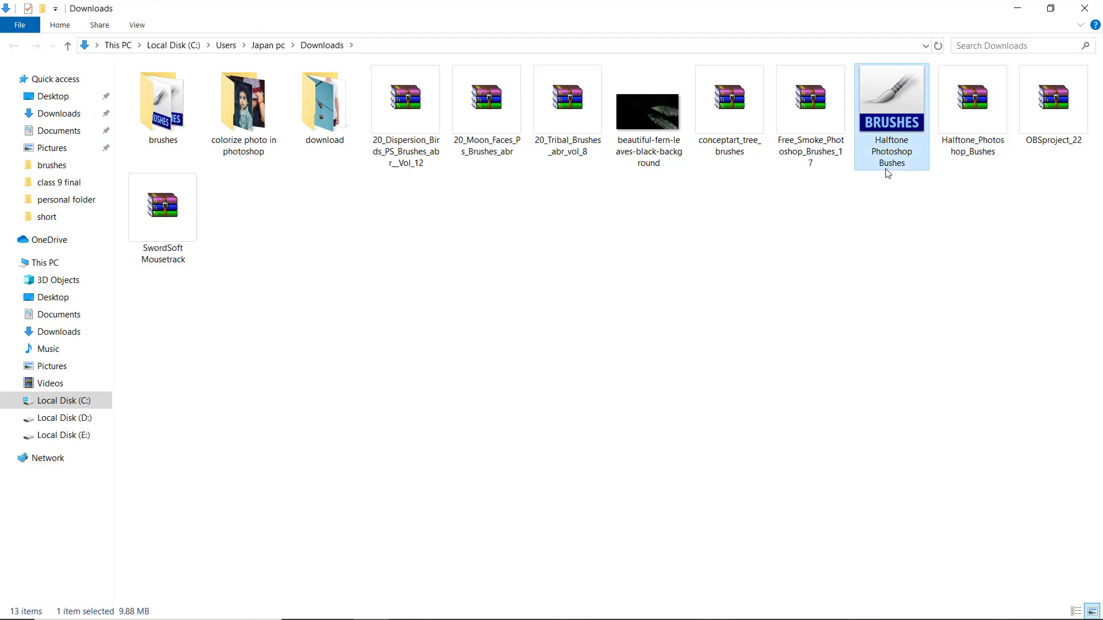
double_click(888, 166)
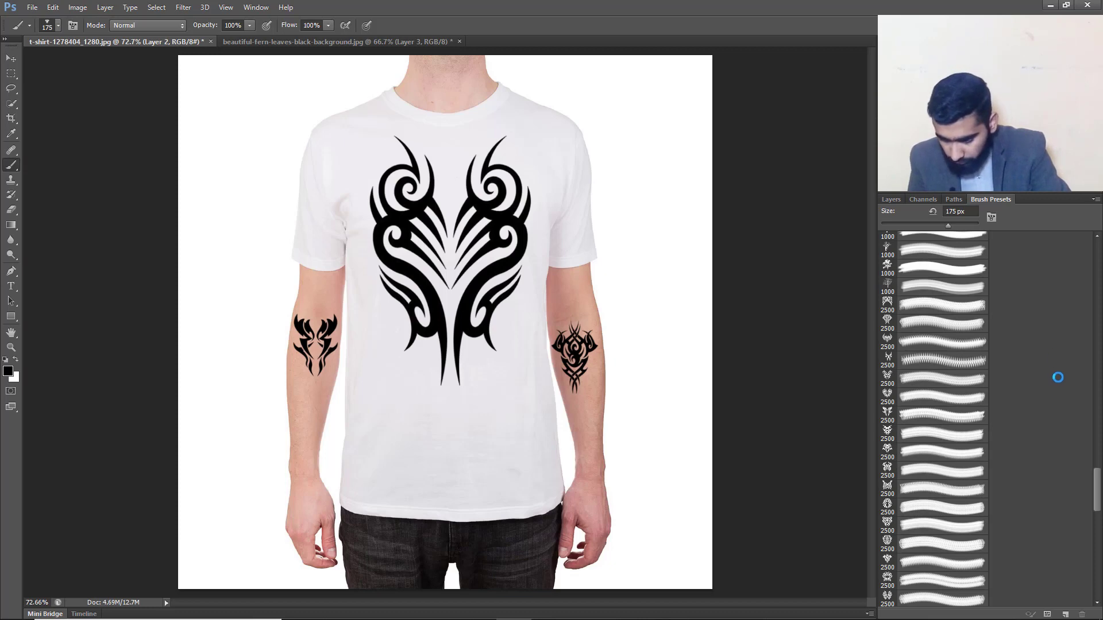
- Choose the 2500 px halftone dot preset from the newly loaded brushes and stamp it once in black across the T-shirt photo
scroll(1034, 405, down, 5)
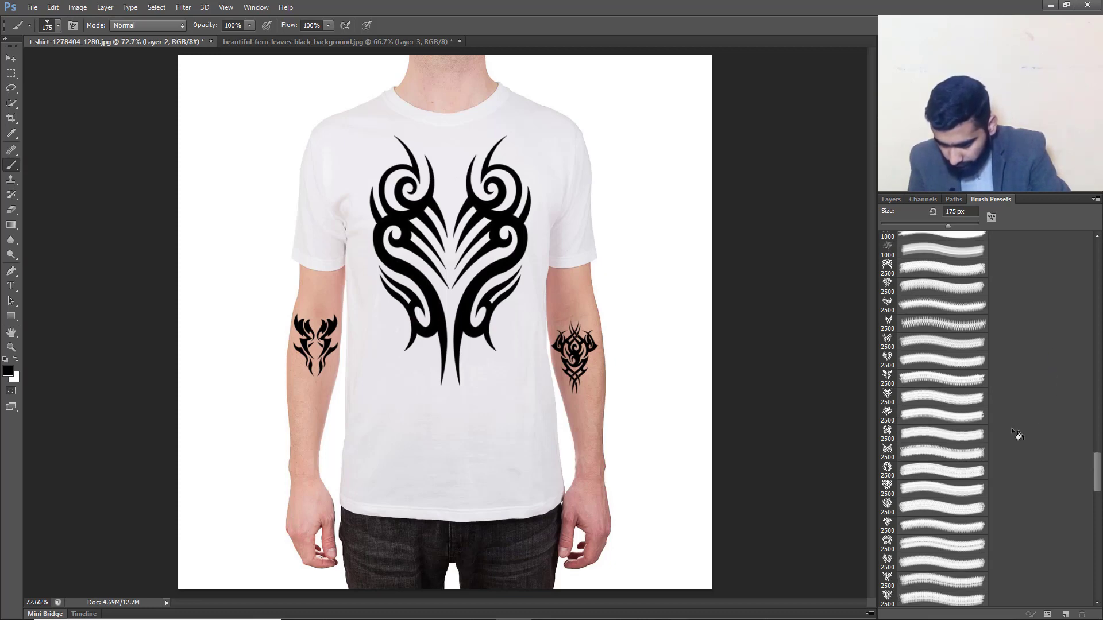
drag(1094, 493, 1099, 574)
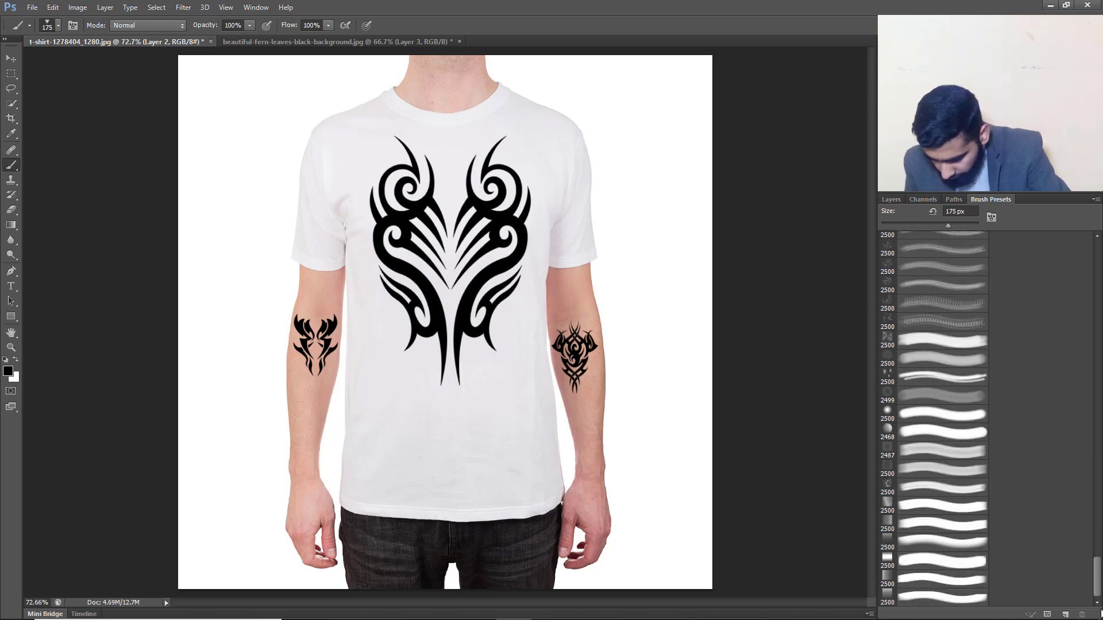
click(888, 468)
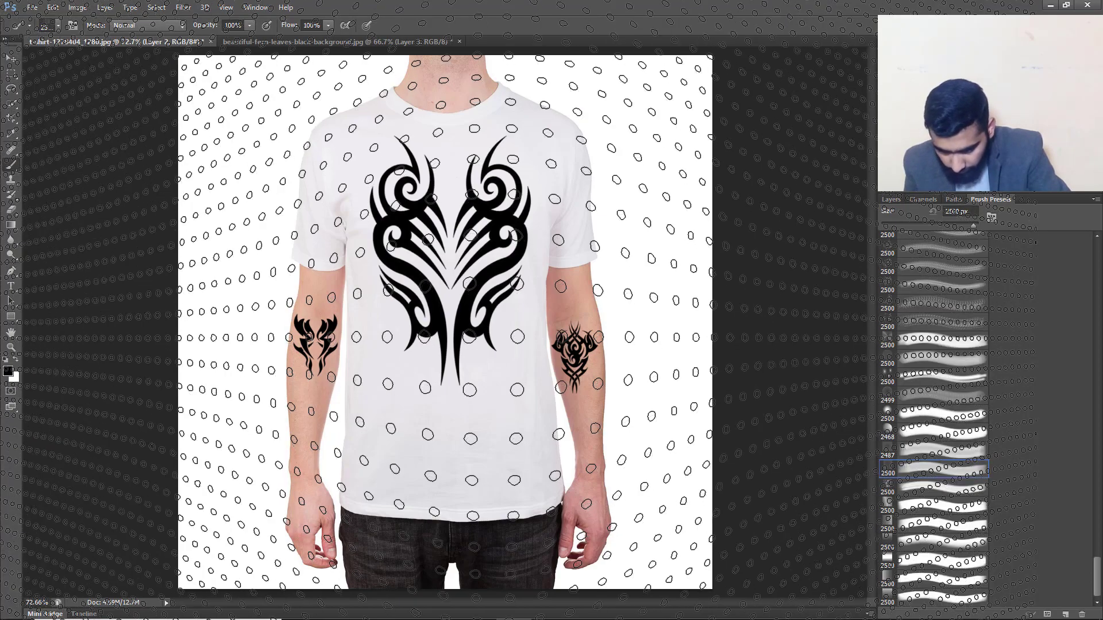
click(491, 362)
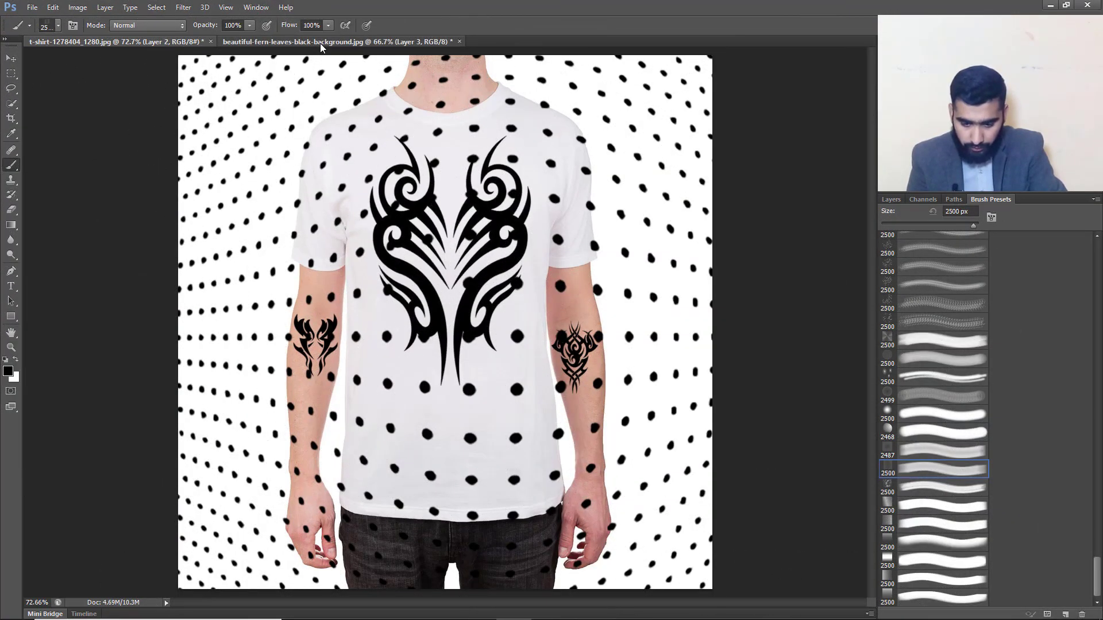
- In the fern photo, set the foreground colour to orange ff850d and stamp the halftone dot brush once across the whole image
click(320, 43)
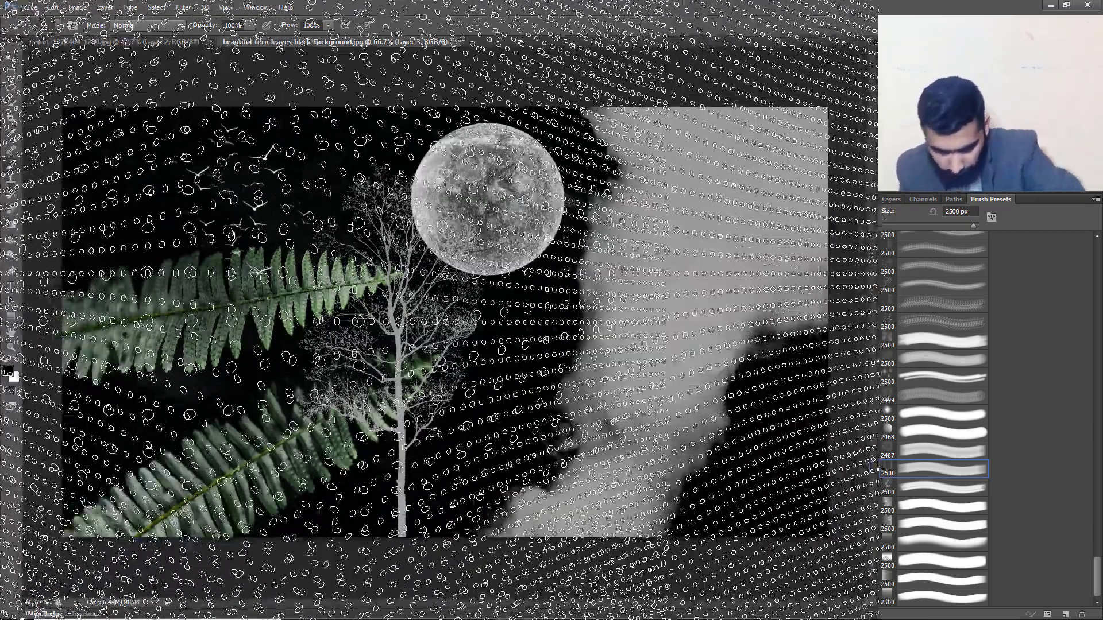
click(8, 372)
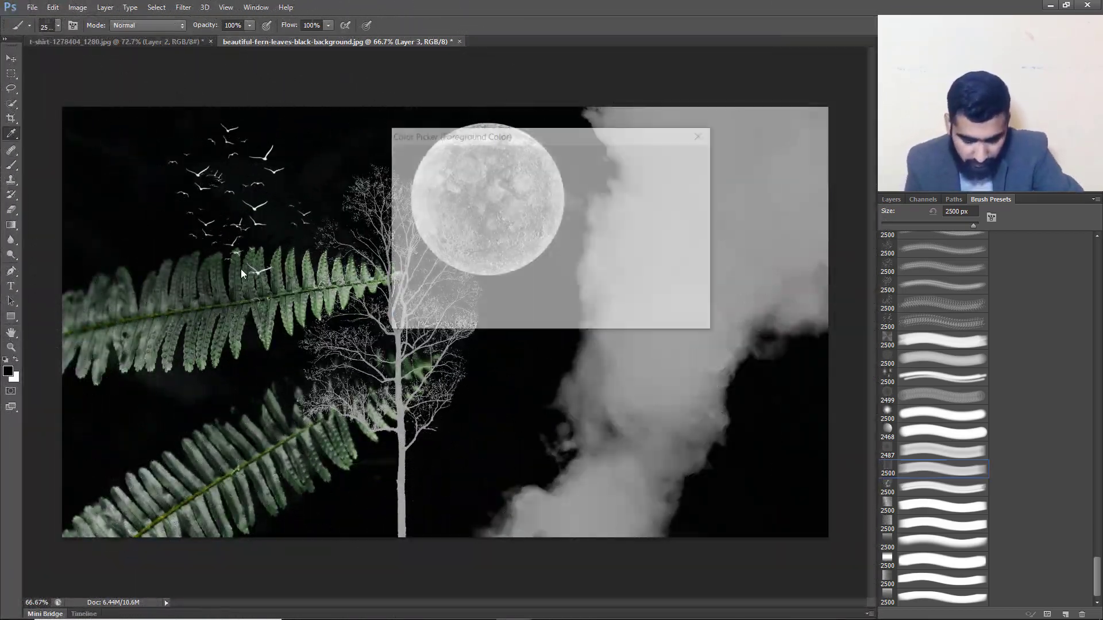
click(555, 277)
drag(553, 288, 557, 297)
click(542, 249)
click(554, 290)
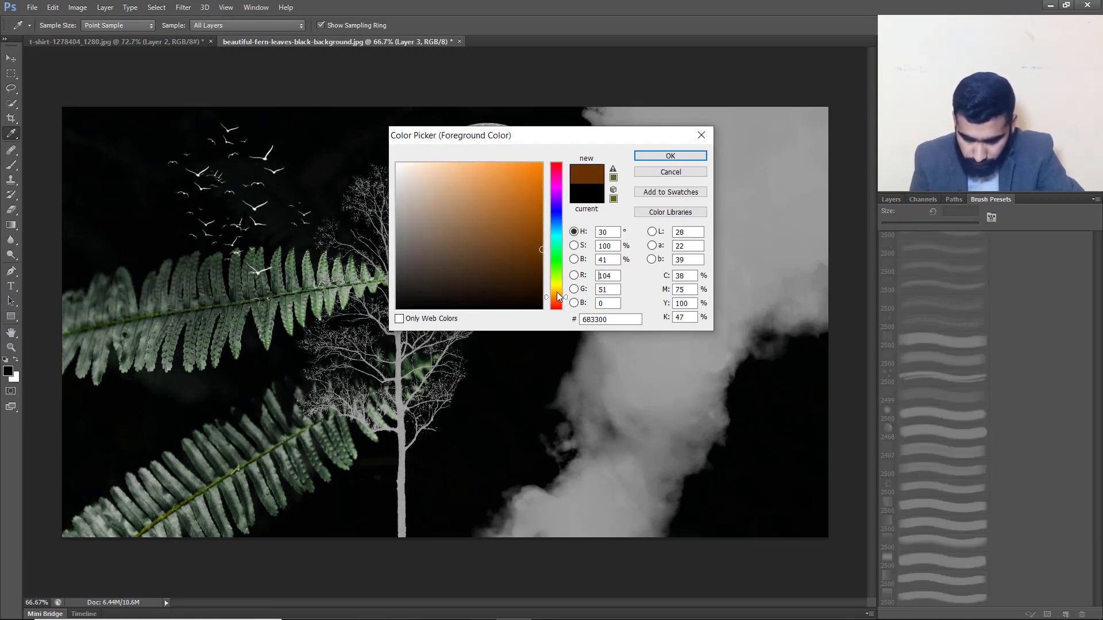
mouse_move(539, 215)
mouse_down()
mouse_move(487, 149)
mouse_move(535, 150)
mouse_up()
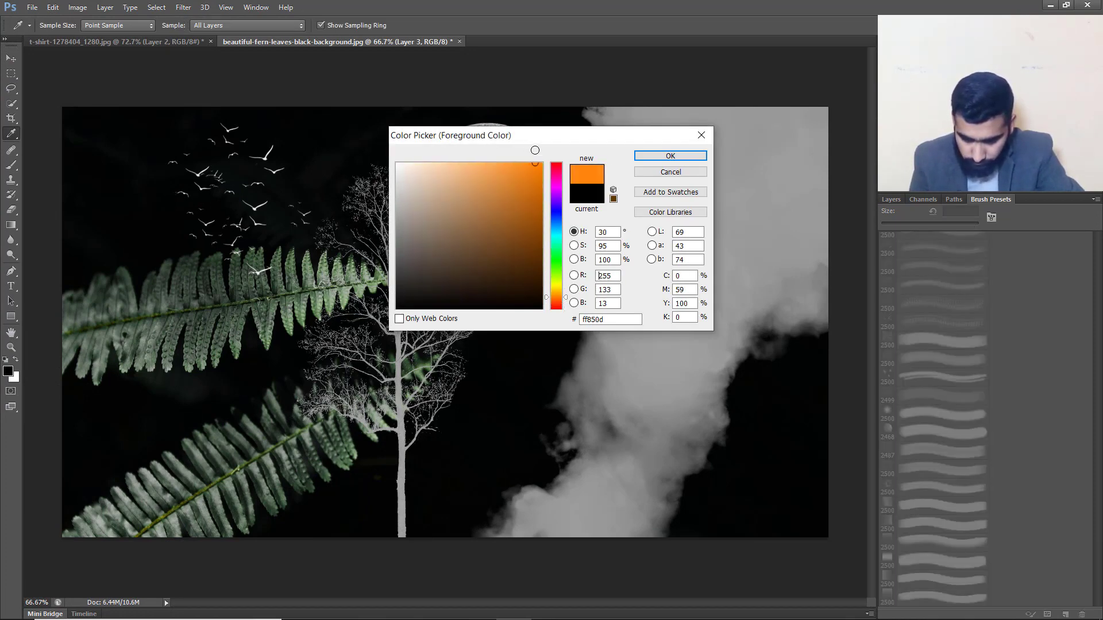
click(665, 158)
key(b)
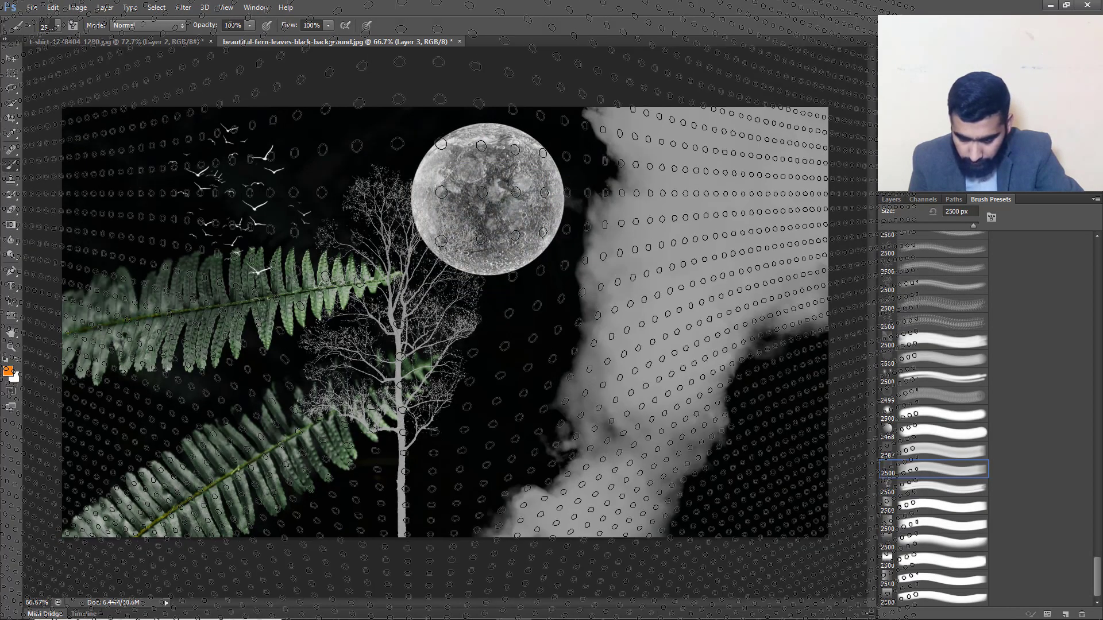
click(492, 192)
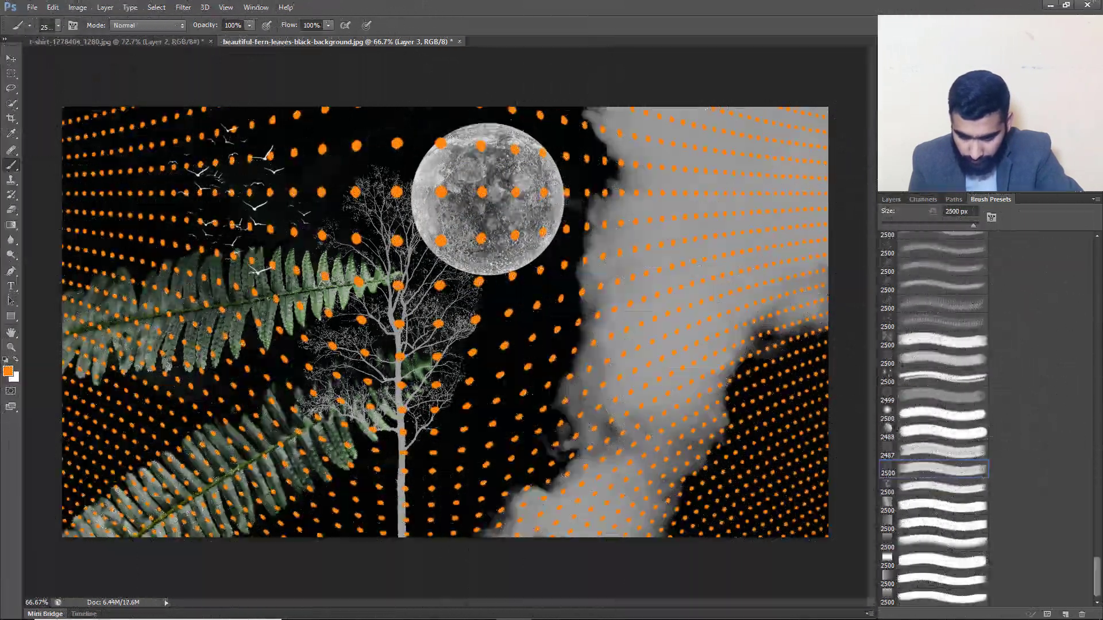